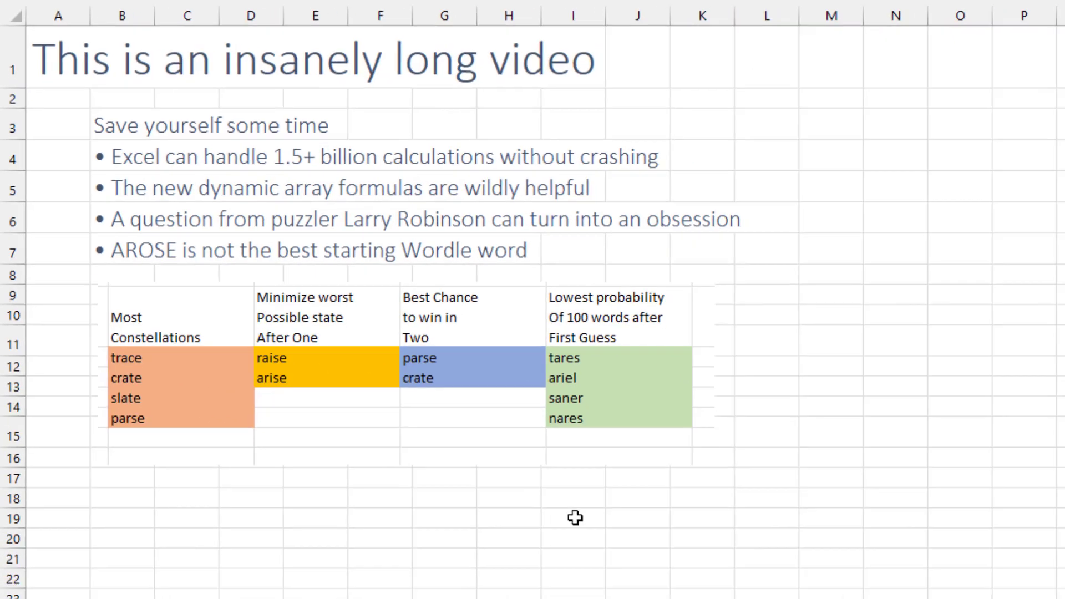
Step: Go to the Logic sheet and examine the formulas in C7, C10, C13, C15 and C17 that find green, unscored and grey letters
{"action": "key", "text": "ctrl+Page_Down"}
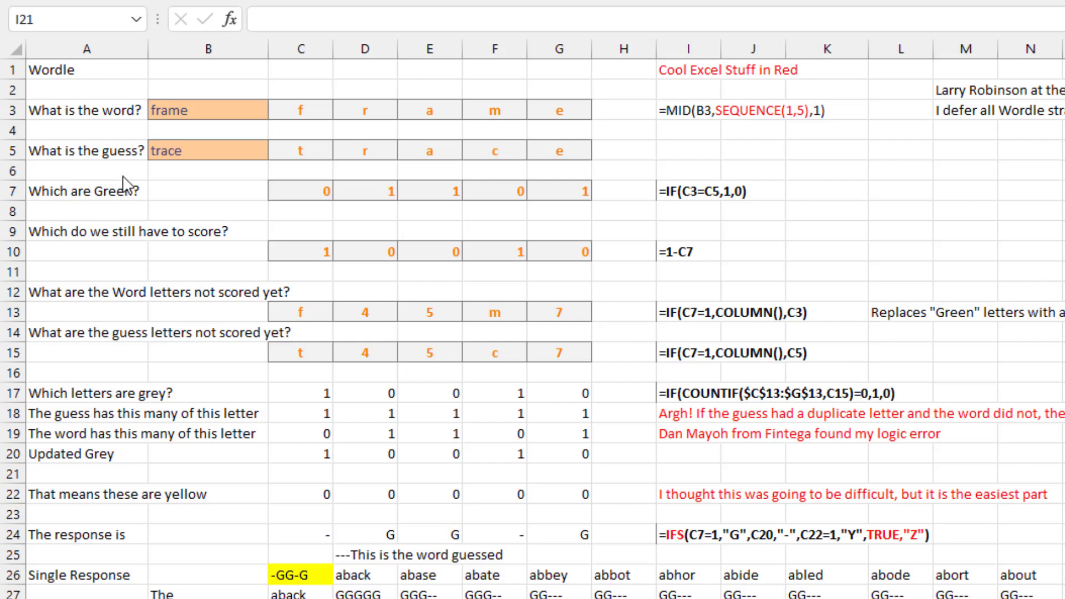
{"action": "left_click", "coordinate": [186, 110]}
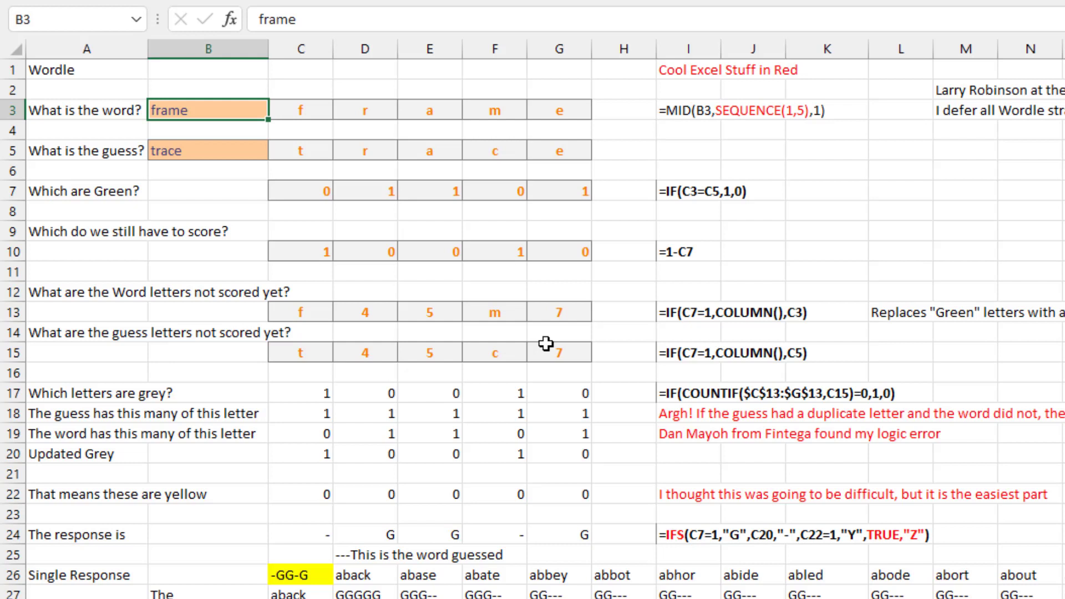
{"action": "left_click", "coordinate": [300, 575]}
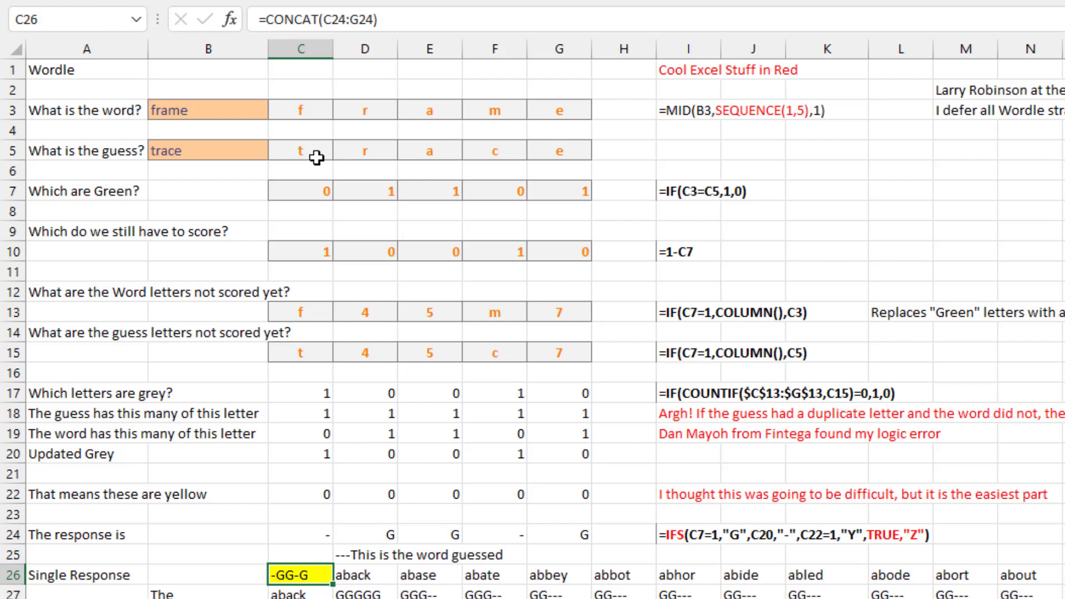
{"action": "left_click", "coordinate": [308, 190]}
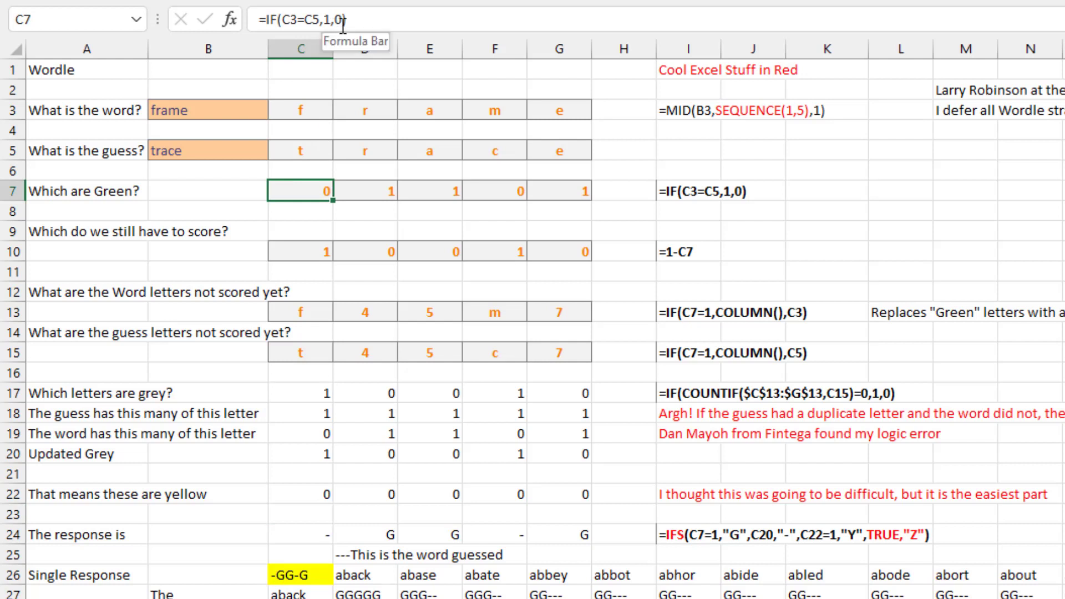
{"action": "left_click", "coordinate": [318, 251]}
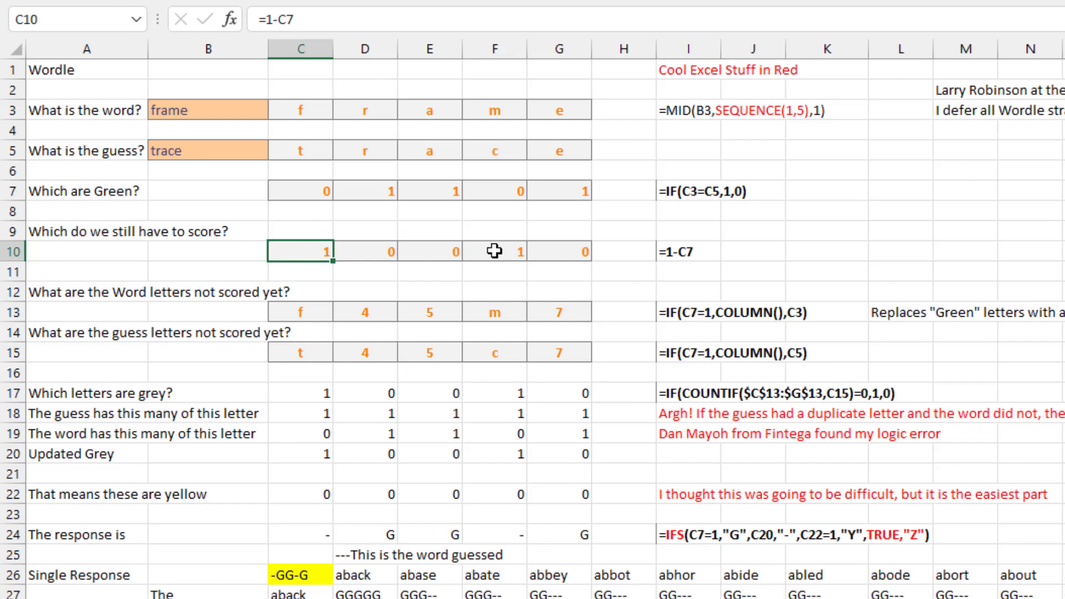
{"action": "left_click", "coordinate": [313, 314]}
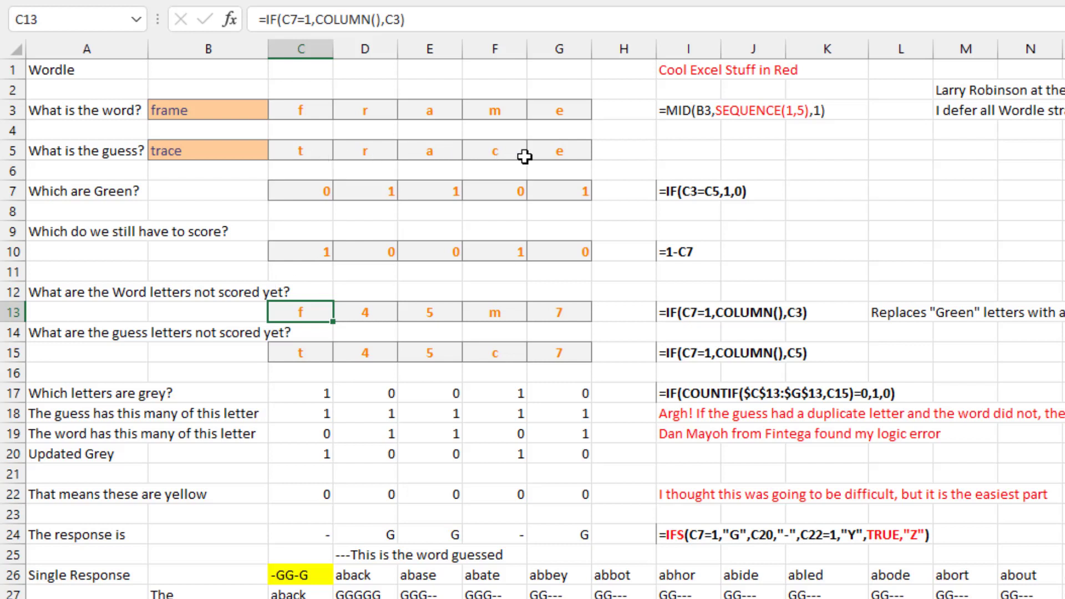
{"action": "left_click", "coordinate": [309, 357]}
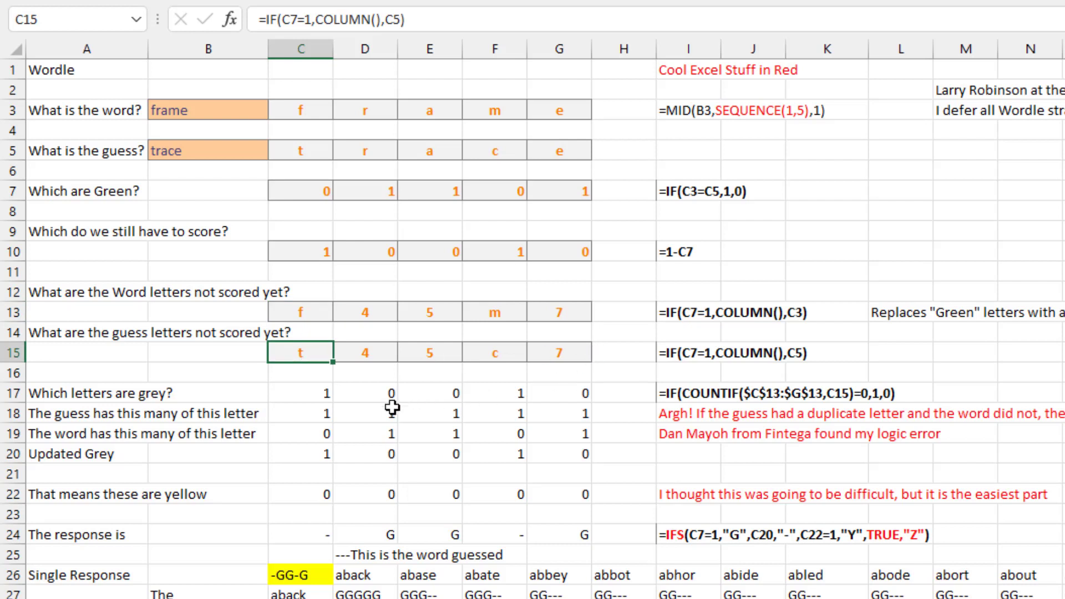
{"action": "left_click", "coordinate": [321, 394]}
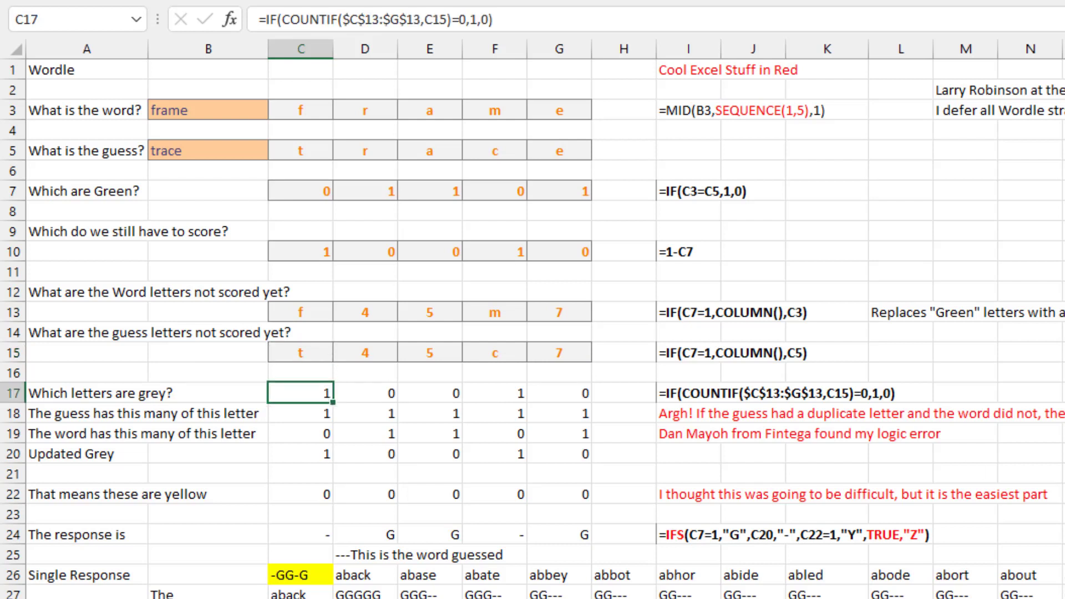
{"action": "key", "text": "F2"}
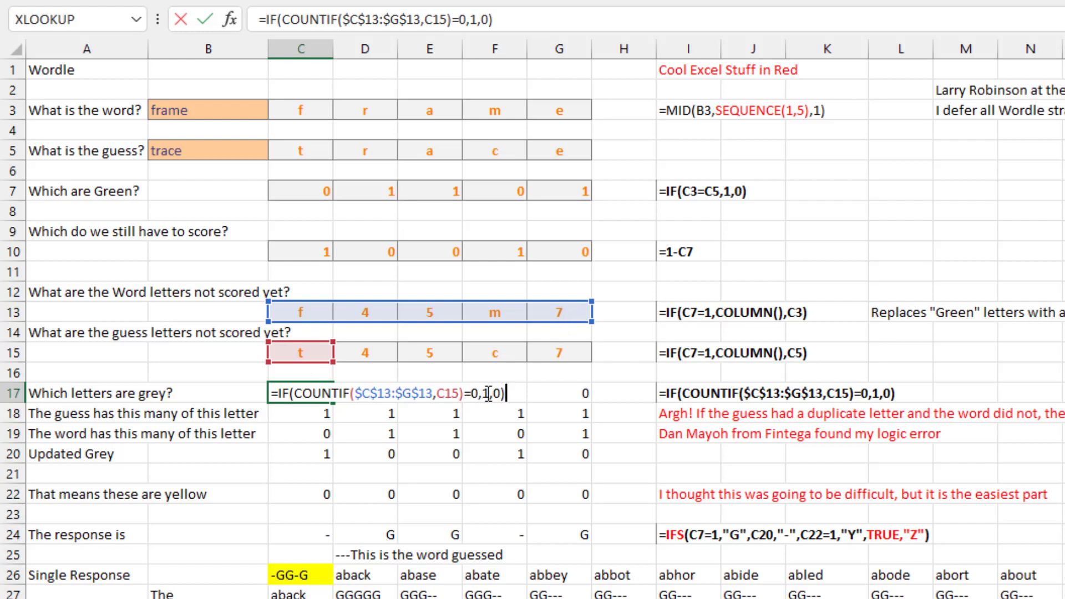
{"action": "key", "text": "ctrl+Return"}
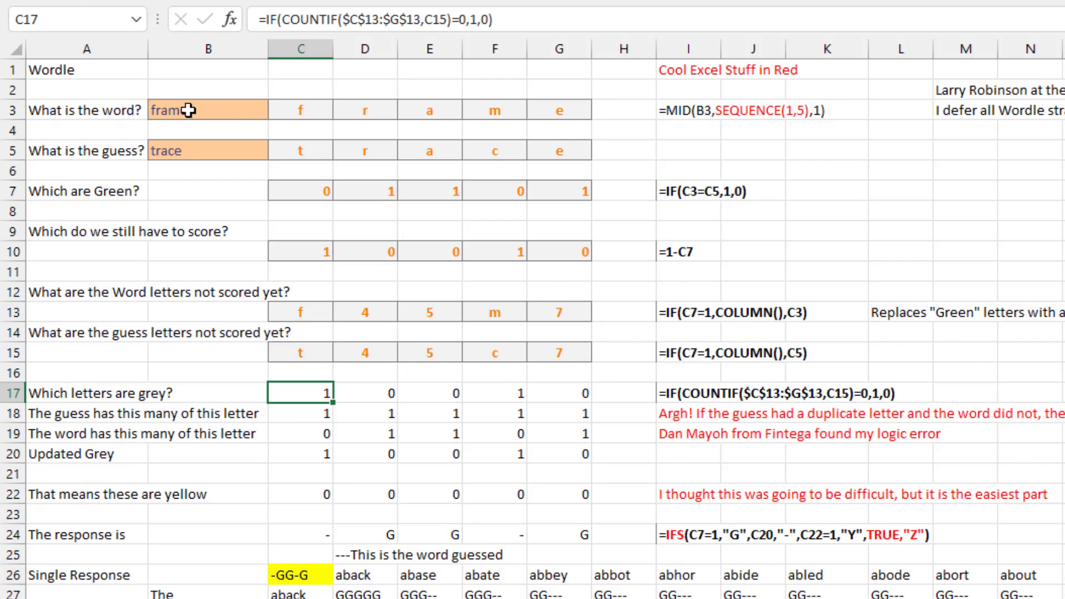
Step: Enter momma as the guess in B5 and ameee as the word in B3 to test duplicate letters
{"action": "left_click", "coordinate": [183, 149]}
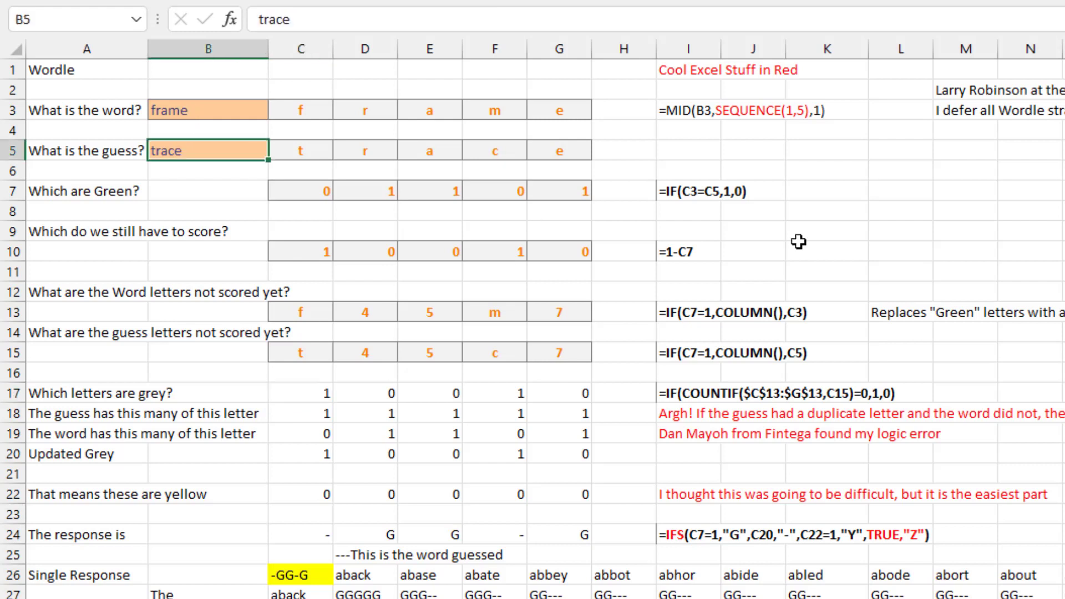
{"action": "type", "text": "momma"}
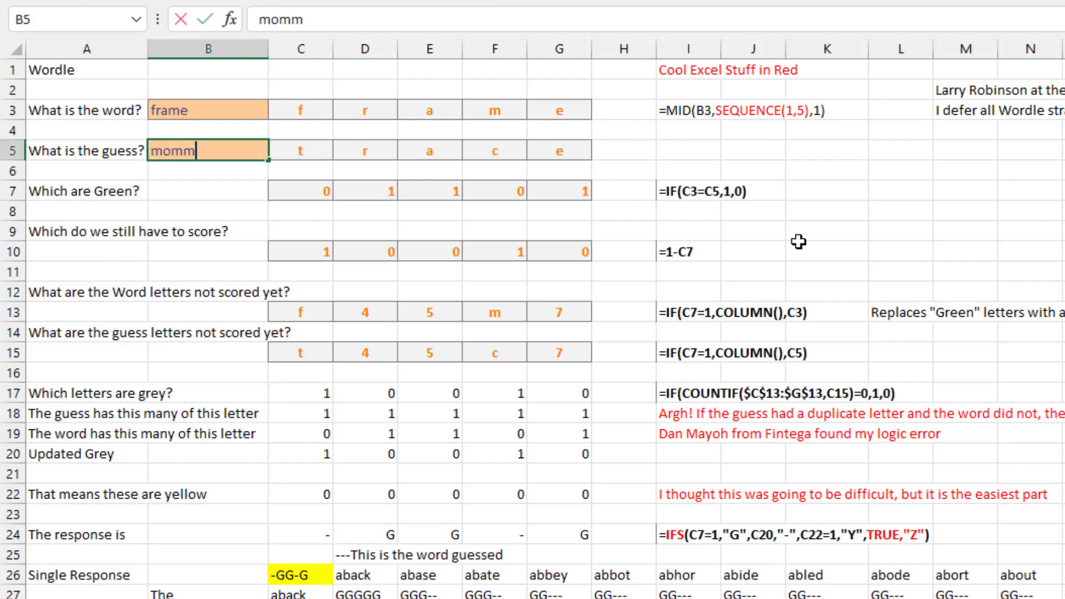
{"action": "key", "text": "Return"}
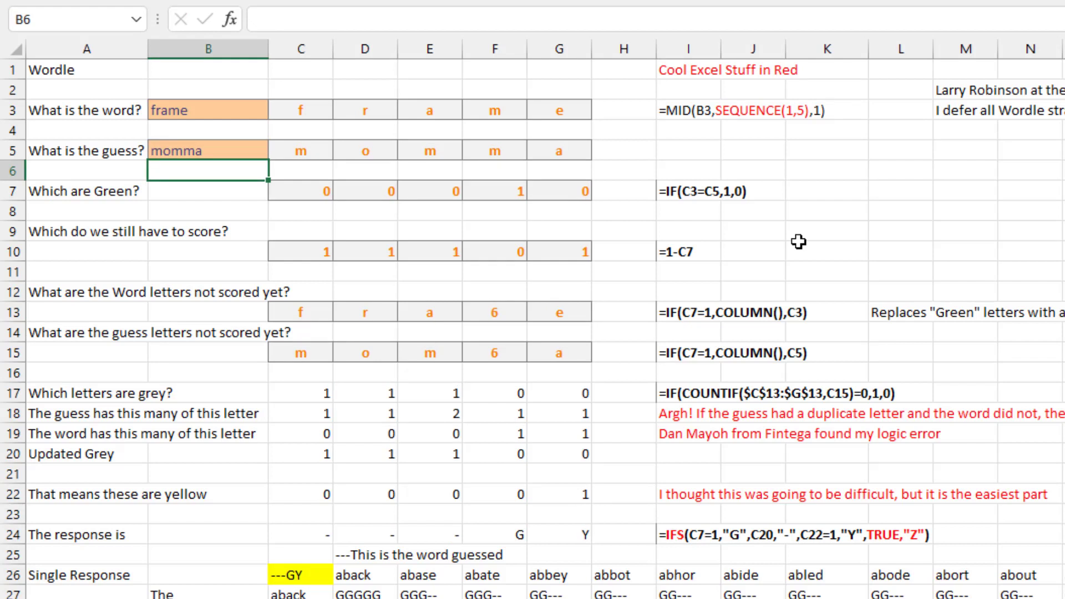
{"action": "key", "text": "Up"}
{"action": "key", "text": "Up"}
{"action": "key", "text": "Up"}
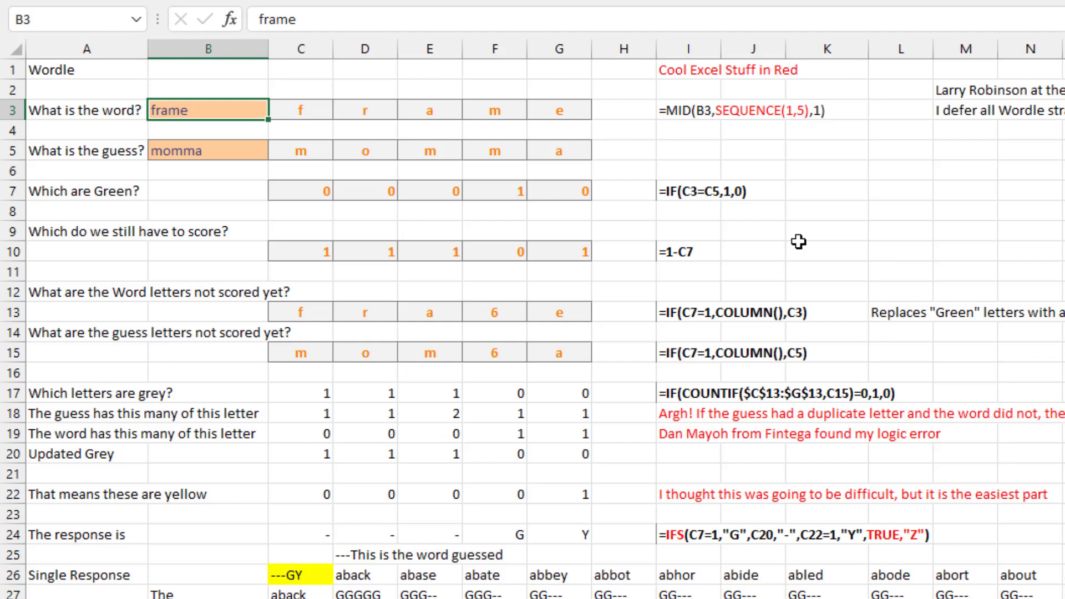
{"action": "type", "text": "am"}
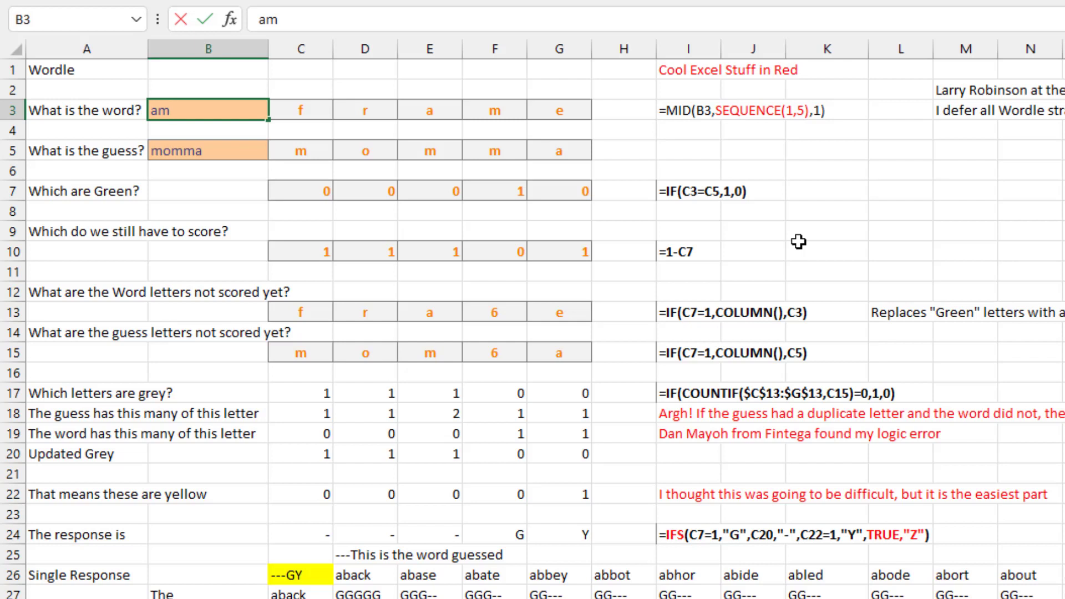
{"action": "type", "text": "eee"}
{"action": "key", "text": "Return"}
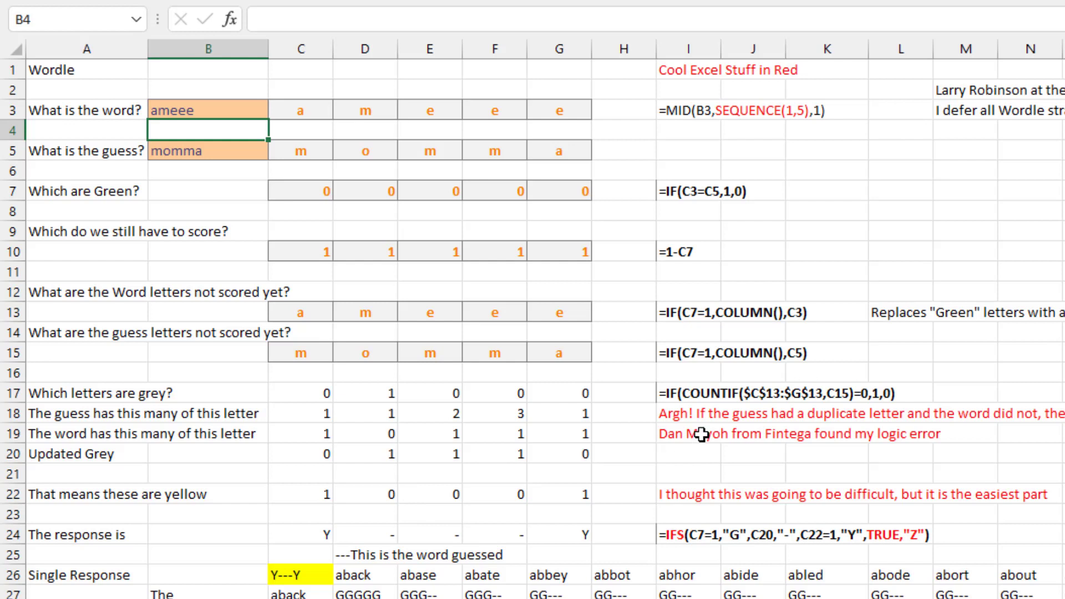
Step: Examine the formulas for letter counts, updated grey, yellow letters, the per-letter response and the combined single response in column C
{"action": "left_click", "coordinate": [321, 416]}
{"action": "left_click", "coordinate": [319, 435]}
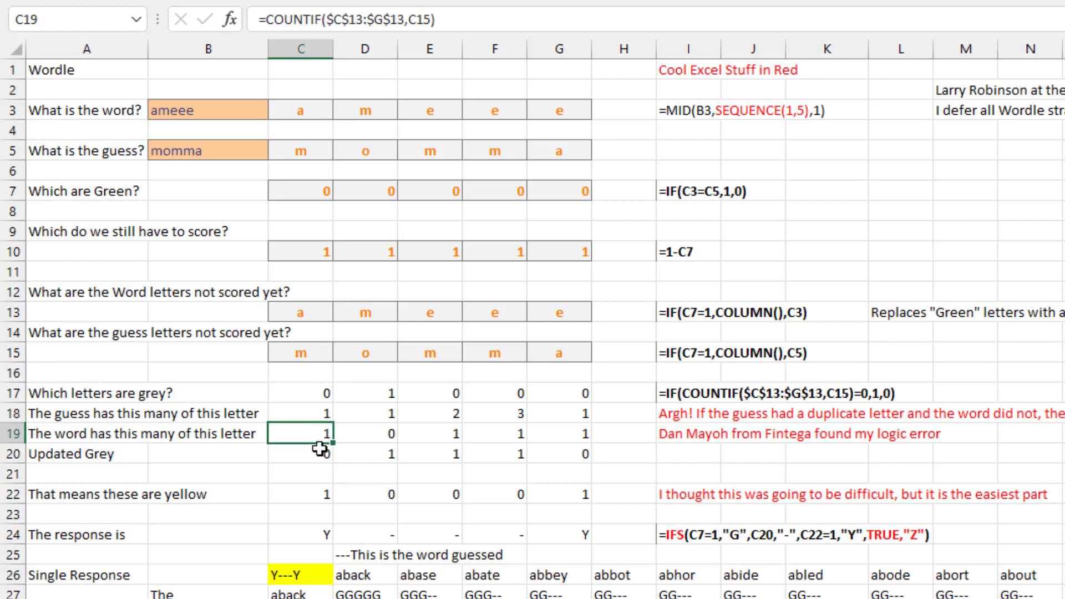
{"action": "left_click", "coordinate": [319, 454]}
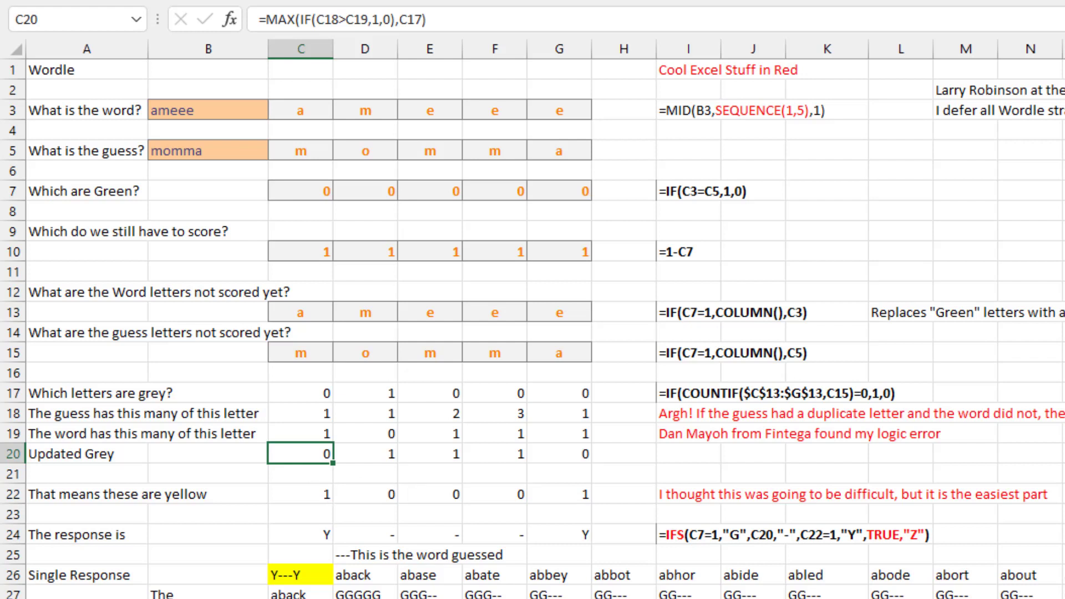
{"action": "left_click", "coordinate": [318, 493]}
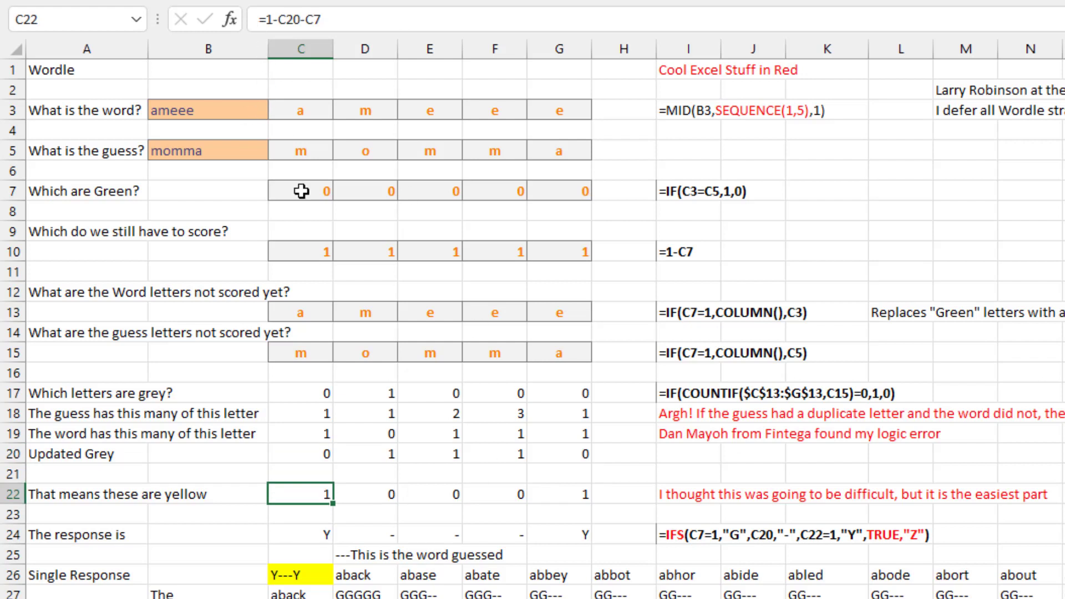
{"action": "key", "text": "F2"}
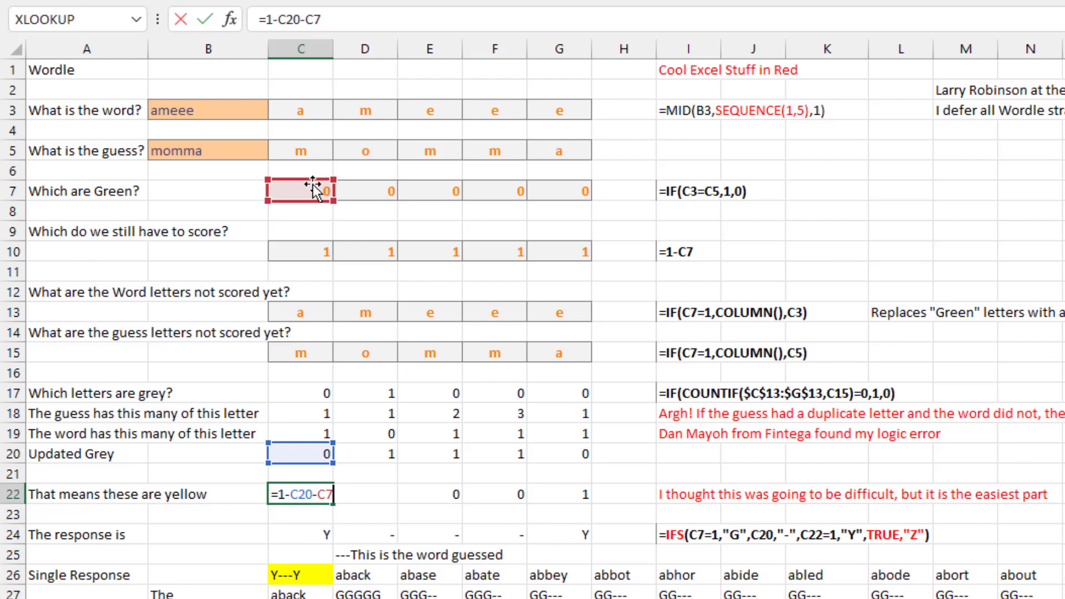
{"action": "key", "text": "Escape"}
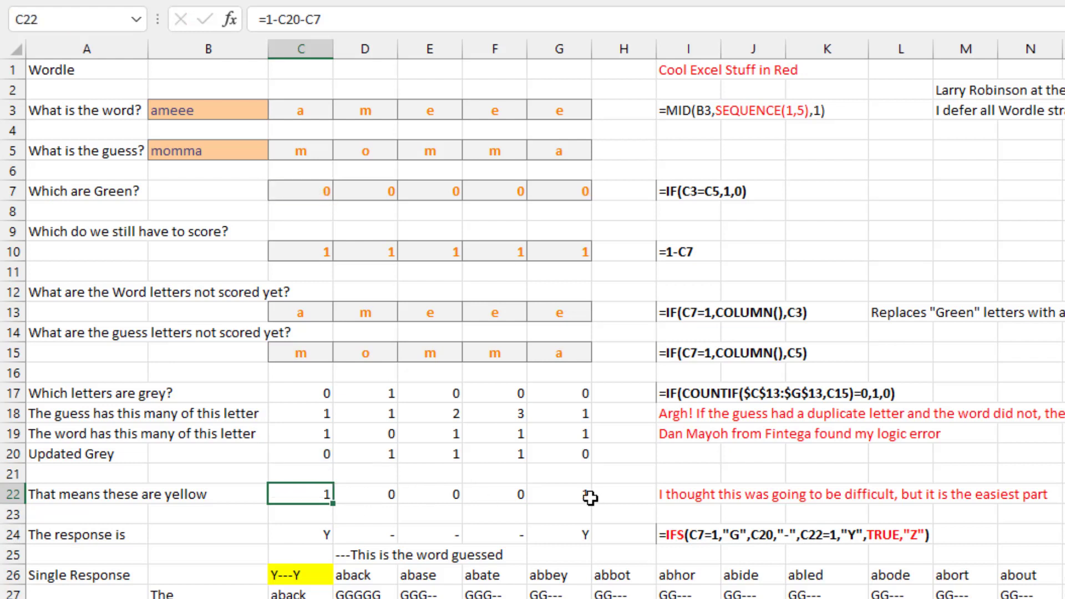
{"action": "left_click", "coordinate": [318, 538]}
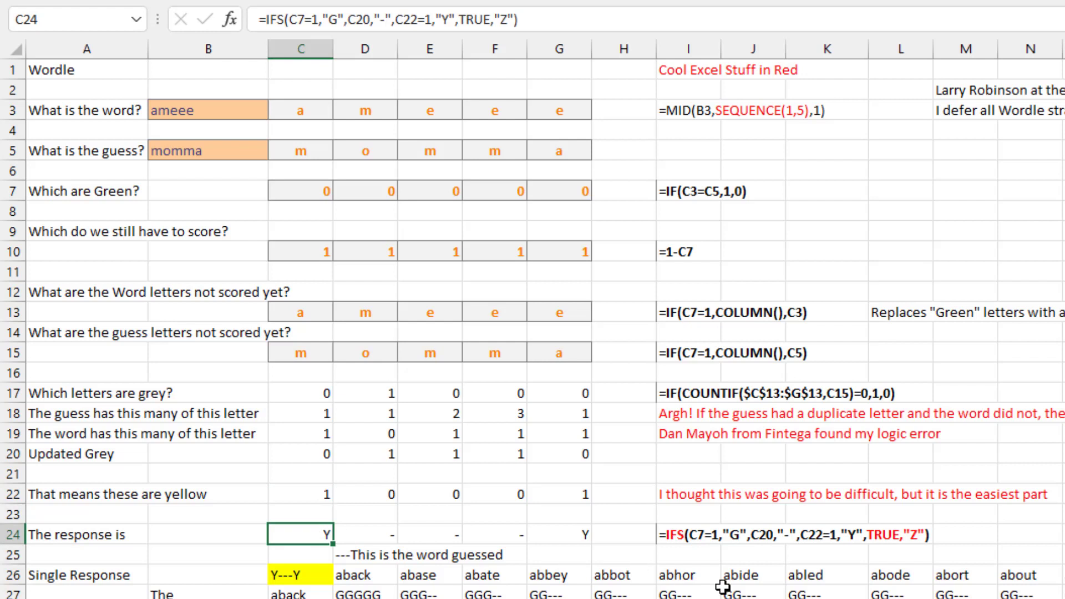
{"action": "key", "text": "F2"}
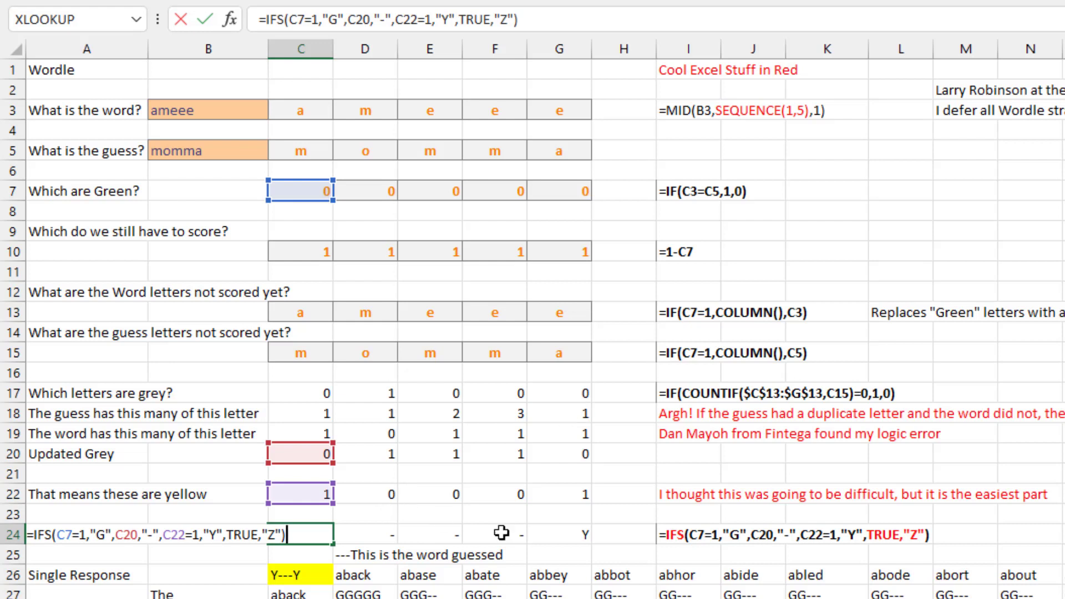
{"action": "key", "text": "ctrl+Return"}
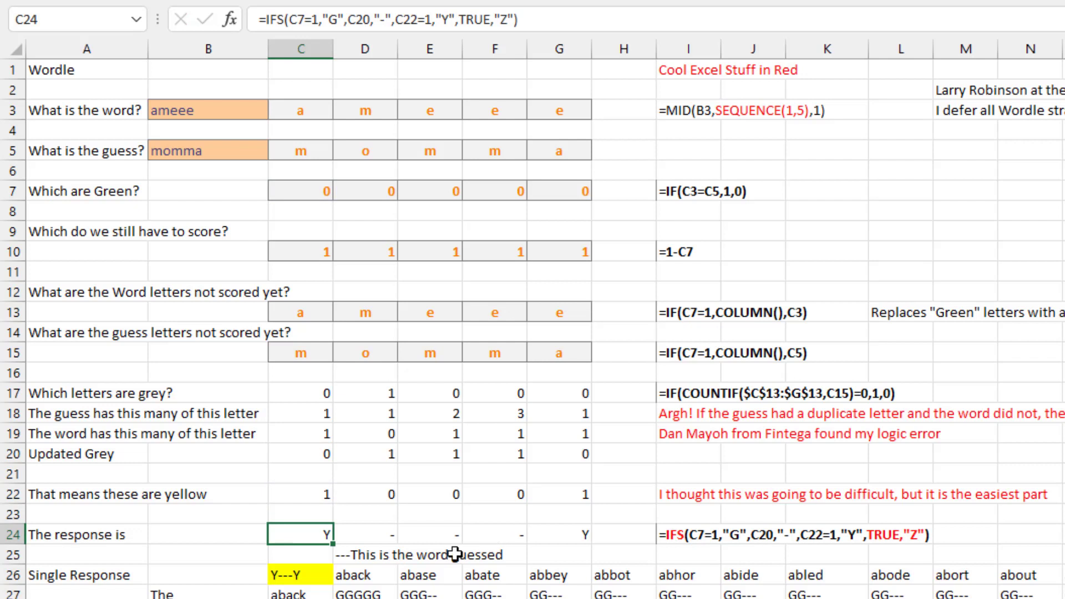
{"action": "left_click", "coordinate": [294, 577]}
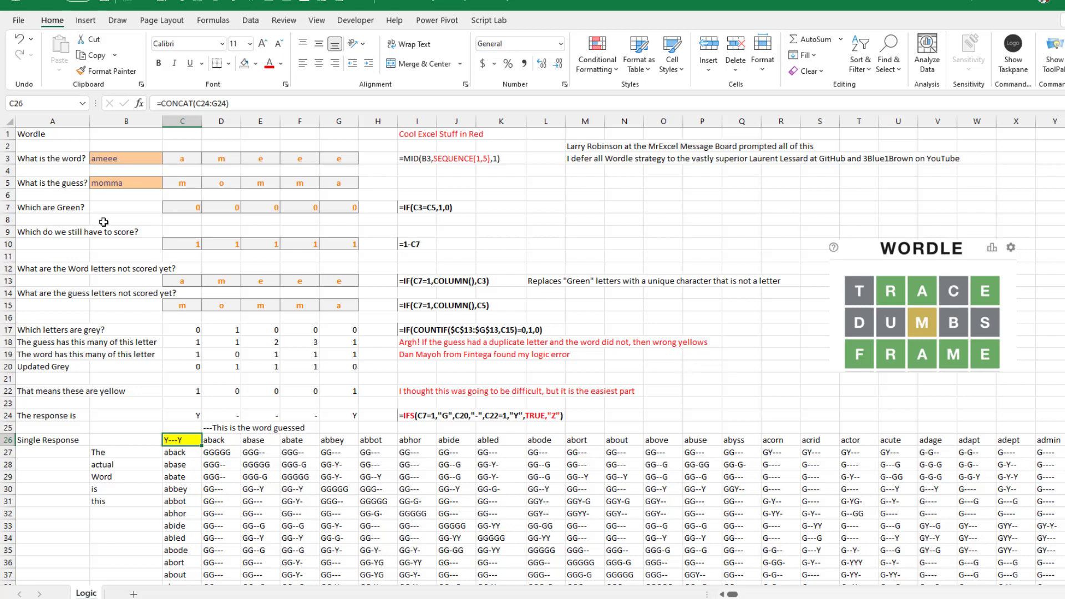
Step: Set the word in B3 to frame and the guess in B5 to dumbs
{"action": "left_click", "coordinate": [107, 161]}
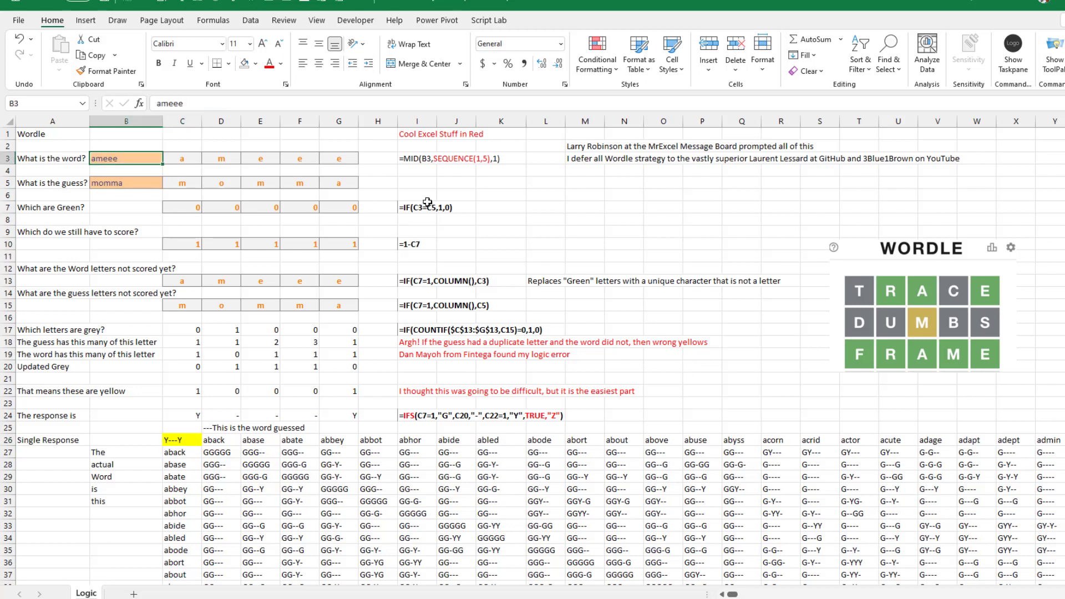
{"action": "type", "text": "frame"}
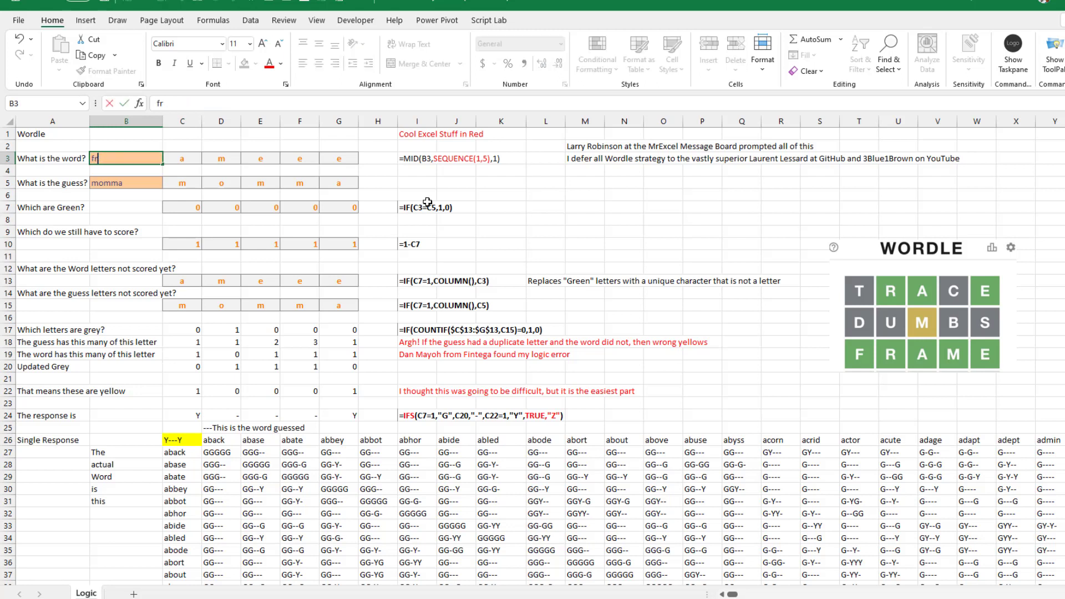
{"action": "key", "text": "Return"}
{"action": "key", "text": "Down"}
{"action": "type", "text": "dumbs"}
{"action": "key", "text": "Return"}
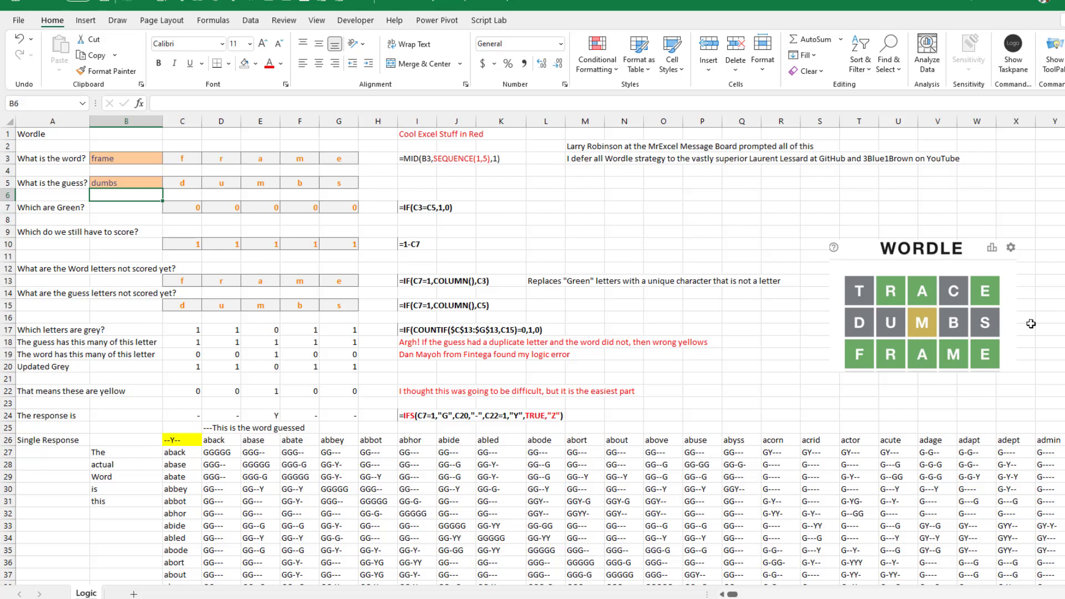
Step: Examine the response data table: the word list in column C, the TABLE formula in its cells, and the responses in D30:D40 for aback
{"action": "left_click", "coordinate": [170, 457]}
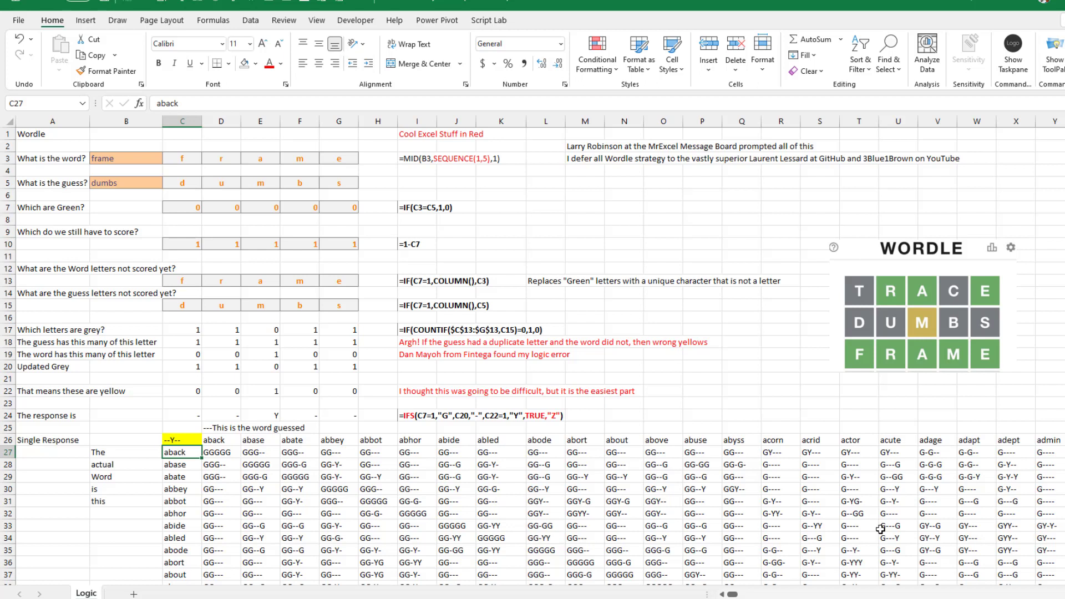
{"action": "key", "text": "ctrl+shift+Down"}
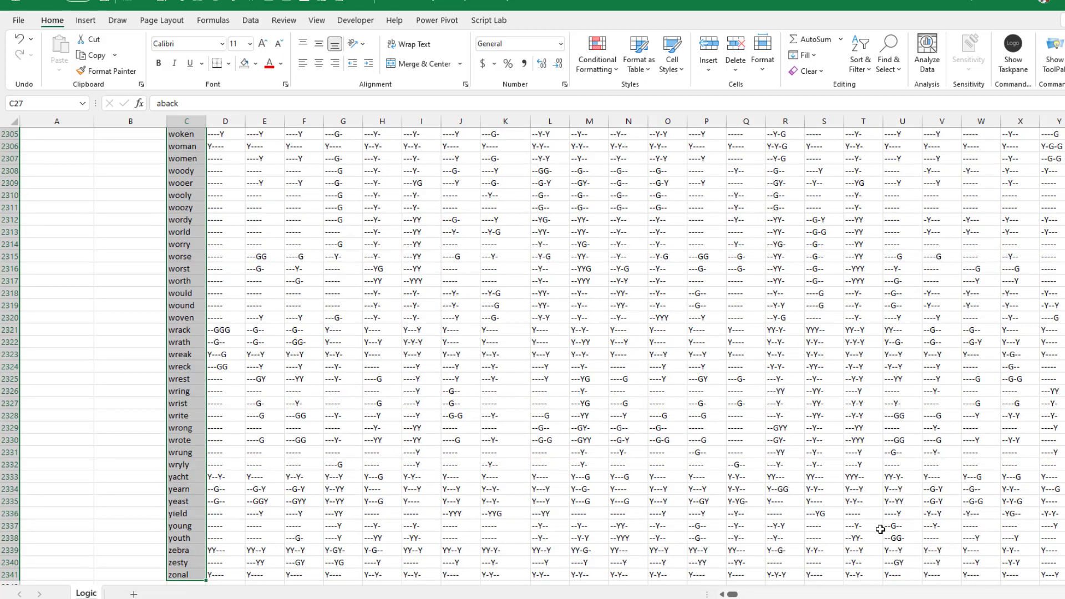
{"action": "key", "text": "Up"}
{"action": "key", "text": "Right"}
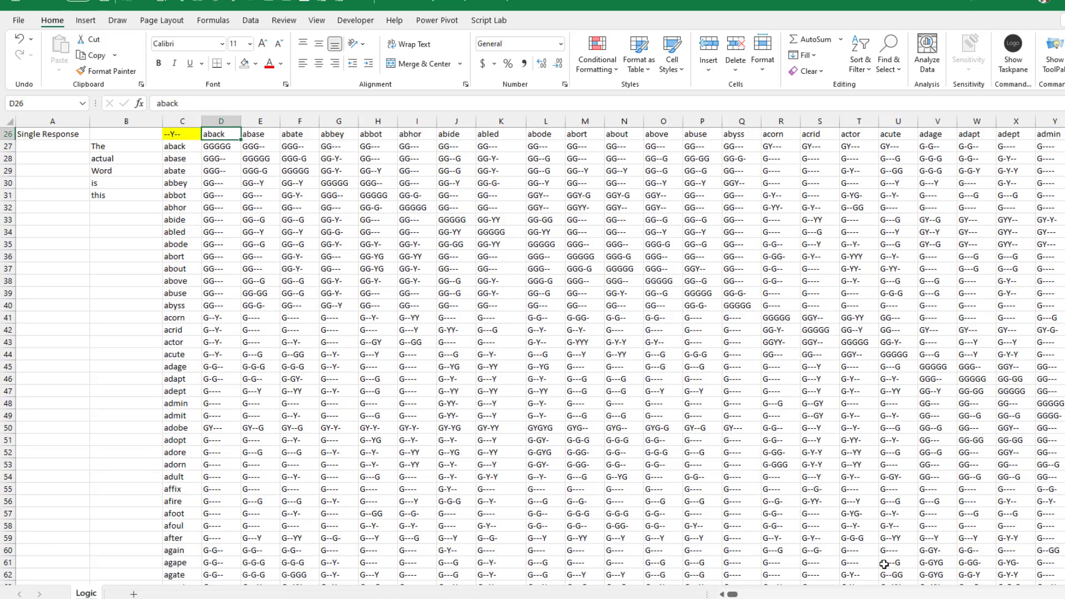
{"action": "left_click", "coordinate": [273, 393]}
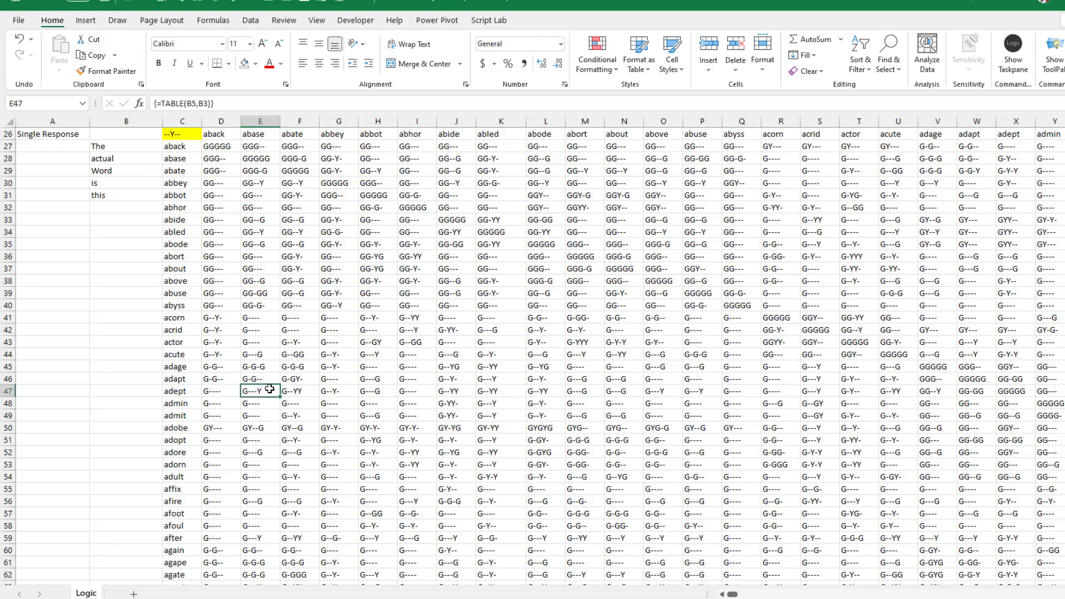
{"action": "scroll", "coordinate": [273, 393], "scroll_direction": "up", "scroll_amount": 2}
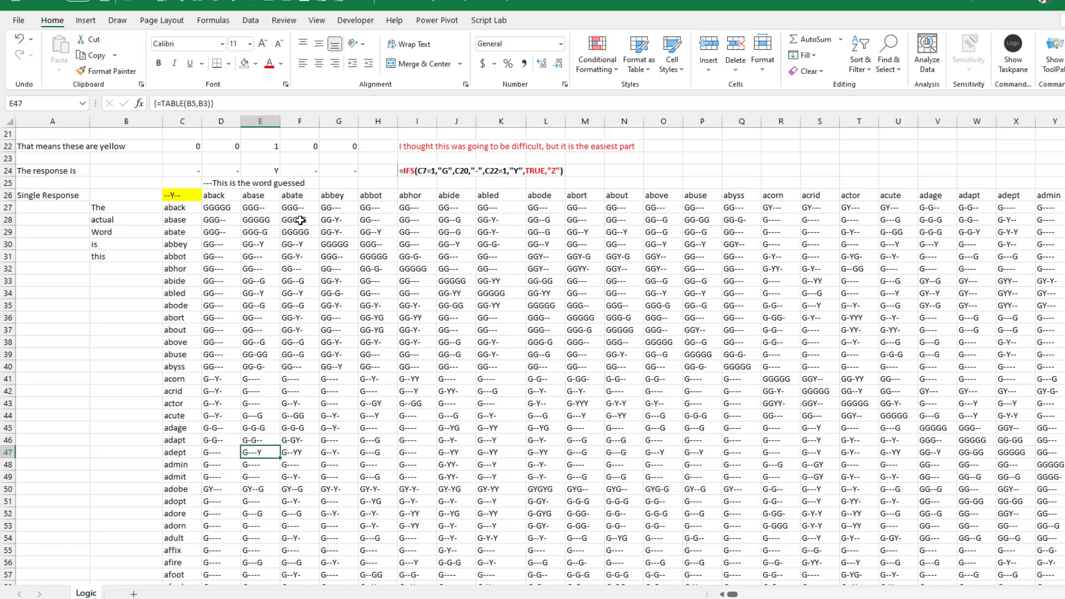
{"action": "left_click", "coordinate": [216, 244]}
{"action": "left_click_drag", "start_coordinate": [220, 326], "coordinate": [221, 368]}
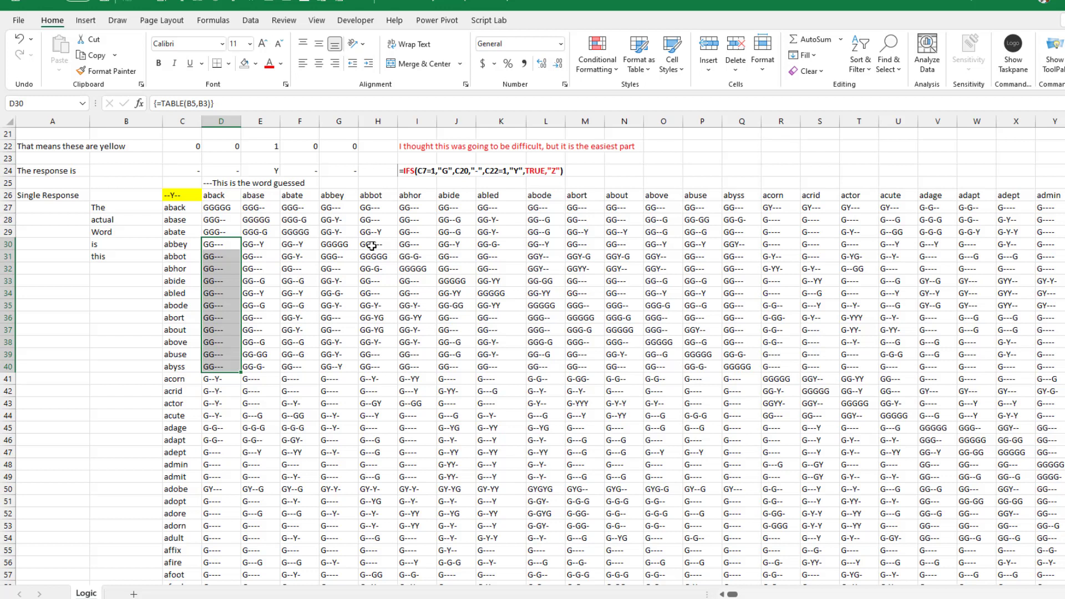
{"action": "scroll", "coordinate": [456, 310], "scroll_direction": "up", "scroll_amount": 4}
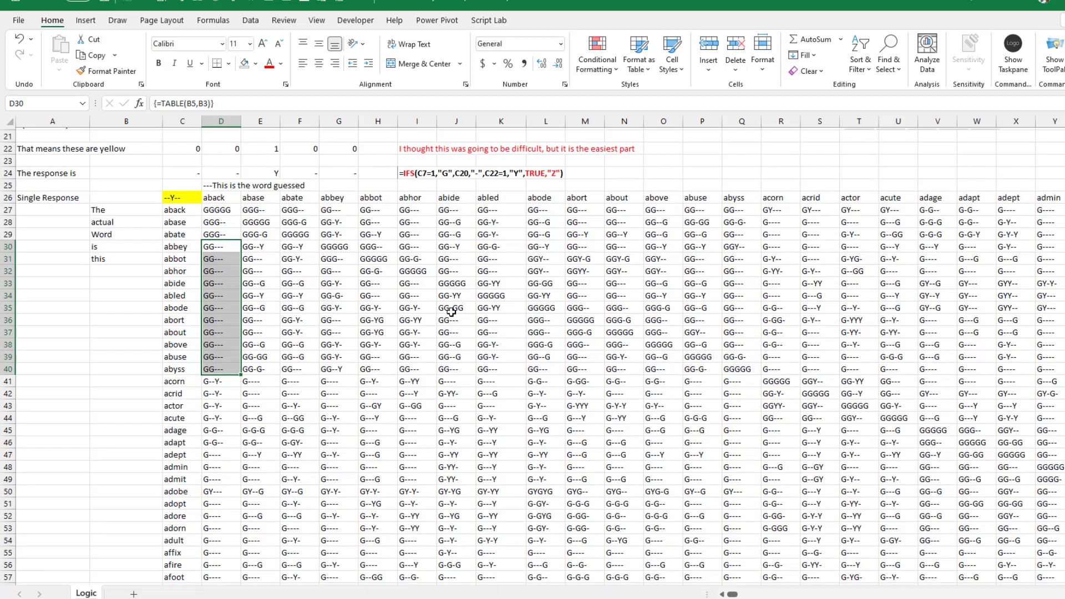
Step: Try a two-variable data table on the full range starting at C26, with row input cell B5 and column input cell B3
{"action": "left_click", "coordinate": [186, 331]}
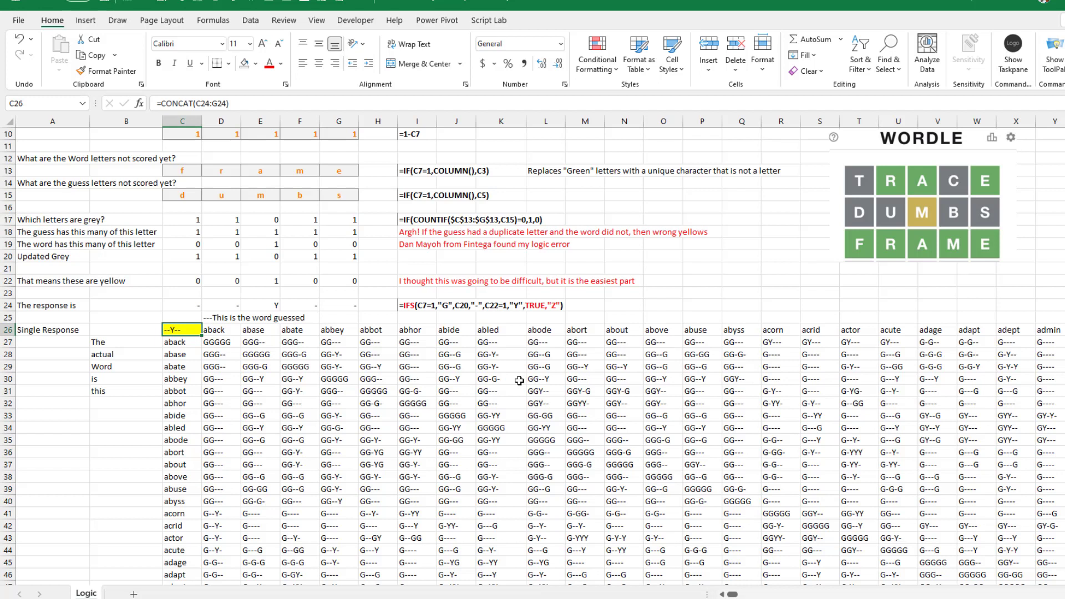
{"action": "key", "text": "ctrl+shift+Right"}
{"action": "key", "text": "ctrl+shift+Down"}
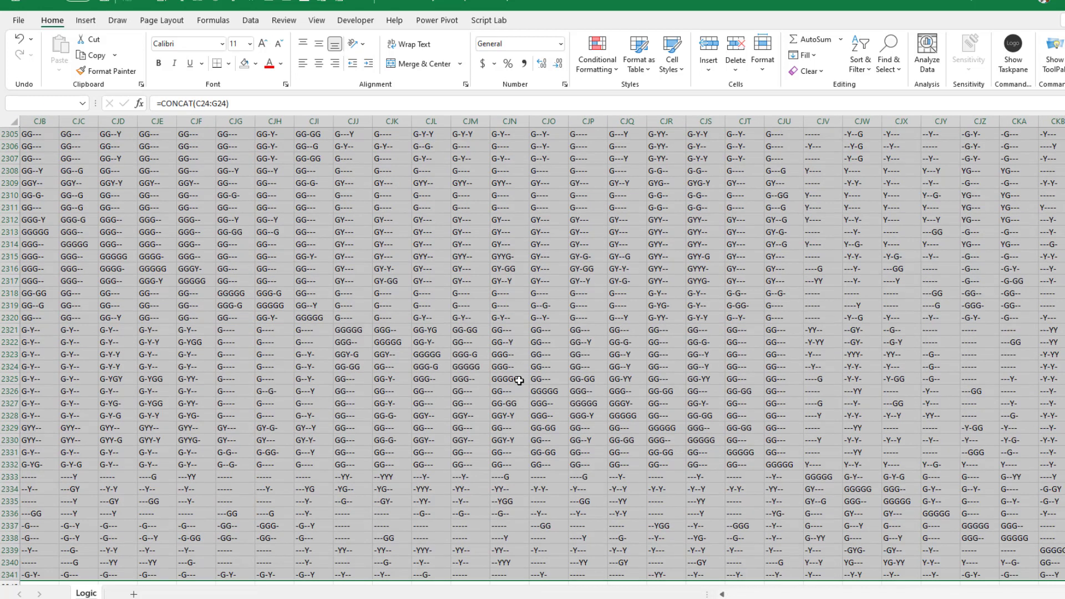
{"action": "key", "text": "ctrl+BackSpace"}
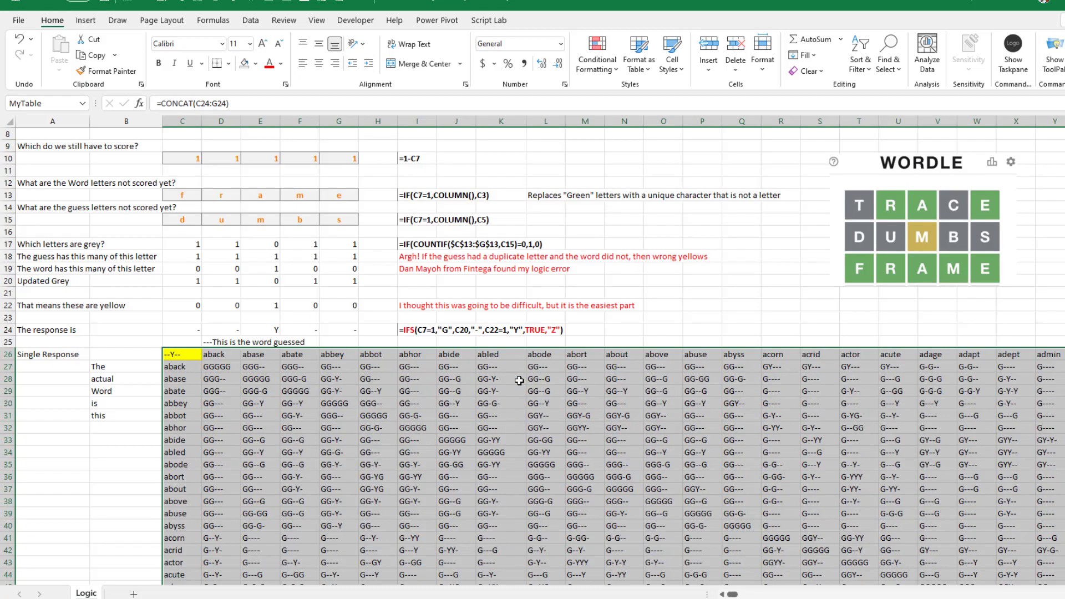
{"action": "scroll", "coordinate": [365, 400], "scroll_direction": "up", "scroll_amount": 2}
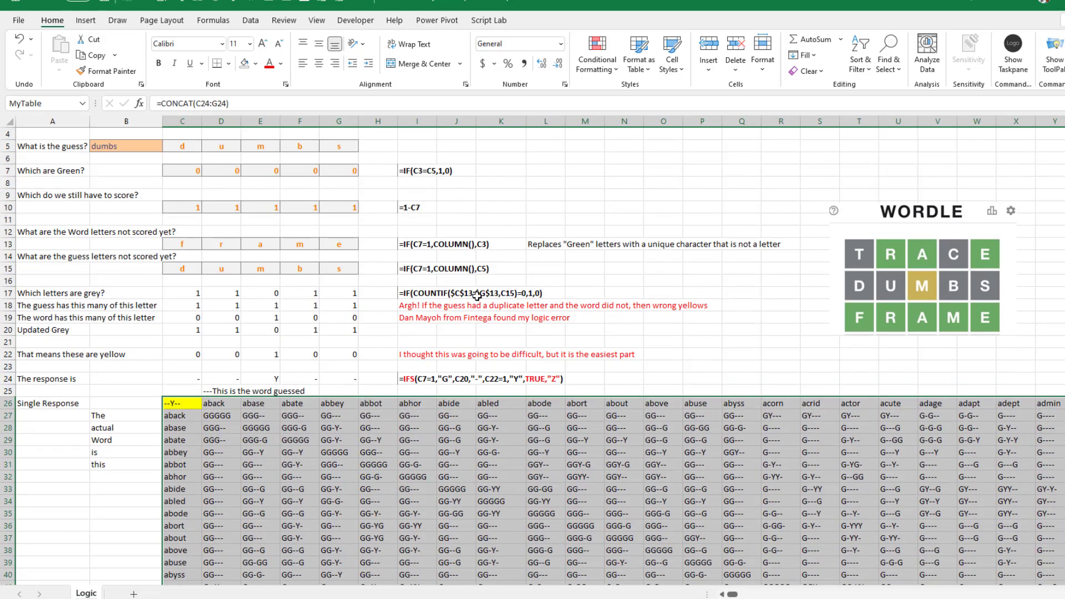
{"action": "left_click", "coordinate": [250, 22]}
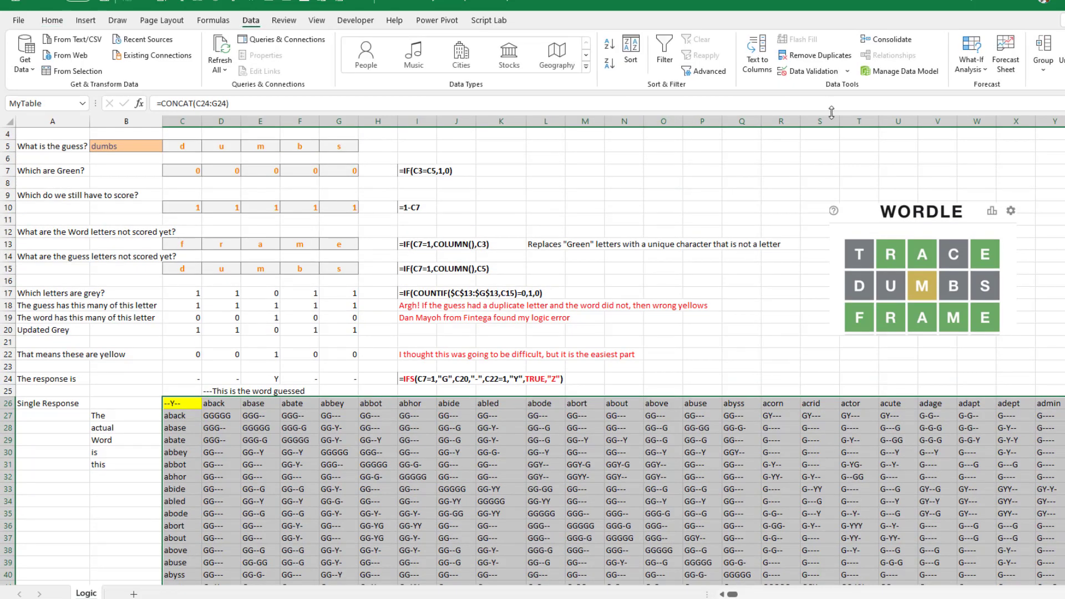
{"action": "left_click", "coordinate": [971, 62]}
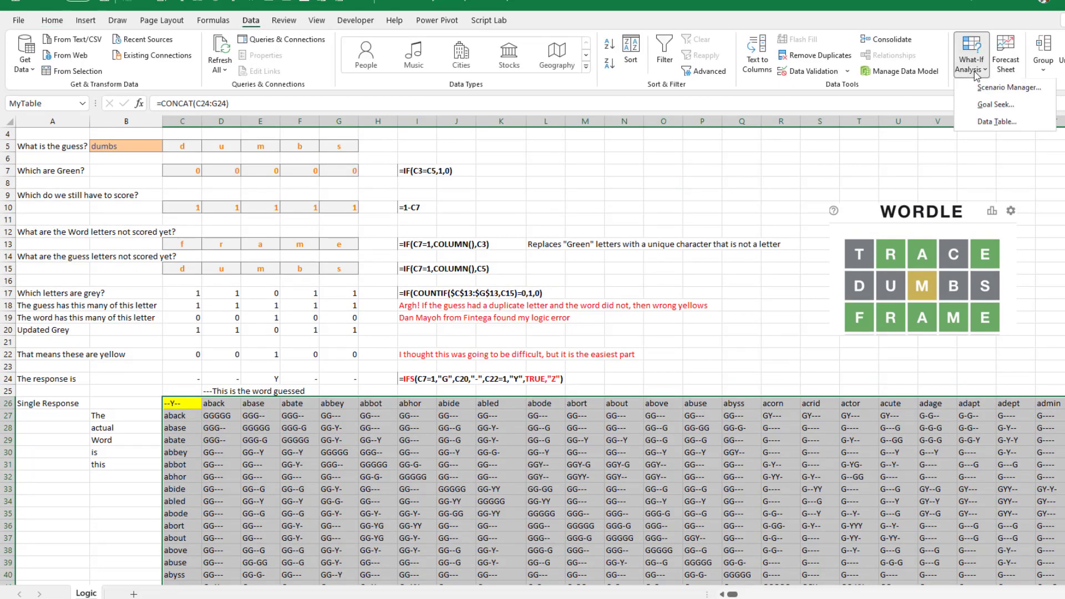
{"action": "left_click", "coordinate": [988, 124]}
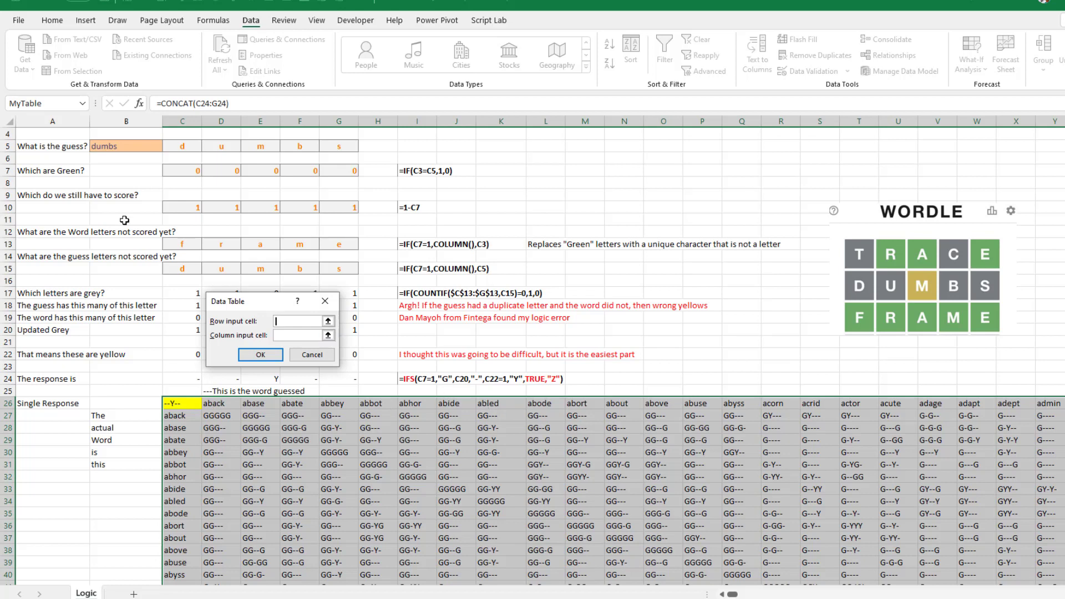
{"action": "scroll", "coordinate": [124, 220], "scroll_direction": "up", "scroll_amount": 1}
{"action": "left_click", "coordinate": [113, 158]}
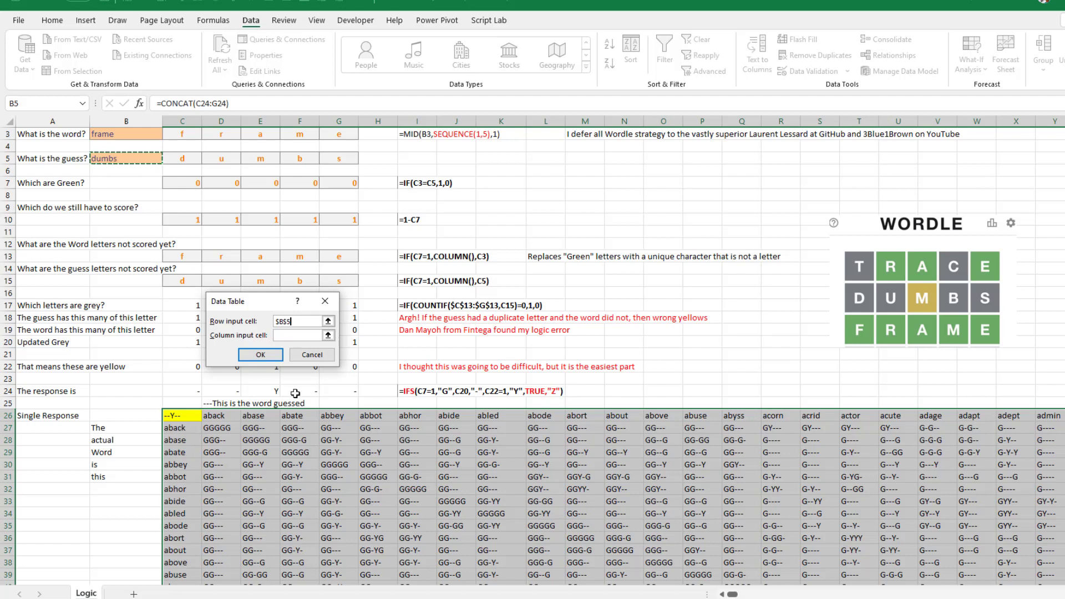
{"action": "left_click", "coordinate": [286, 333]}
{"action": "left_click", "coordinate": [122, 136]}
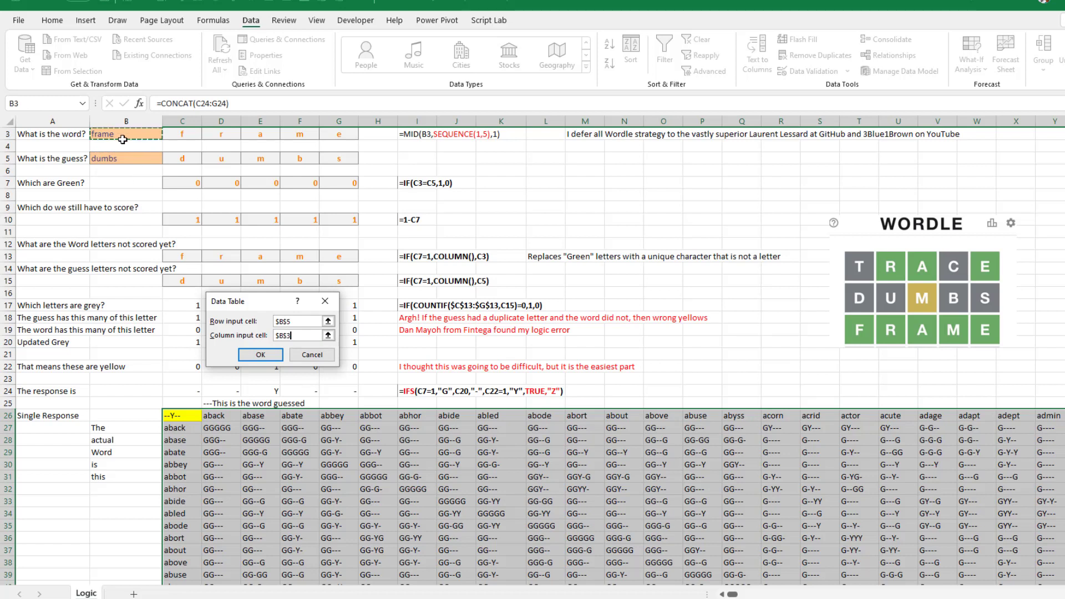
{"action": "left_click", "coordinate": [312, 358]}
Step: Select every response from D27 to the end of the data table to check the cell count
{"action": "left_click", "coordinate": [236, 425]}
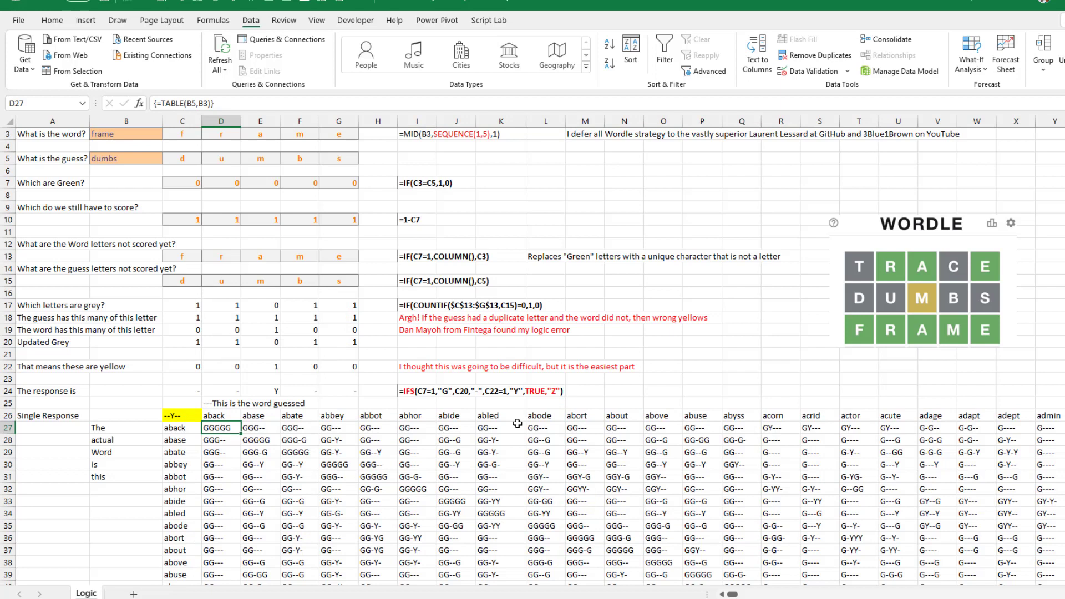
{"action": "key", "text": "ctrl+shift+Down"}
{"action": "key", "text": "ctrl+shift+Right"}
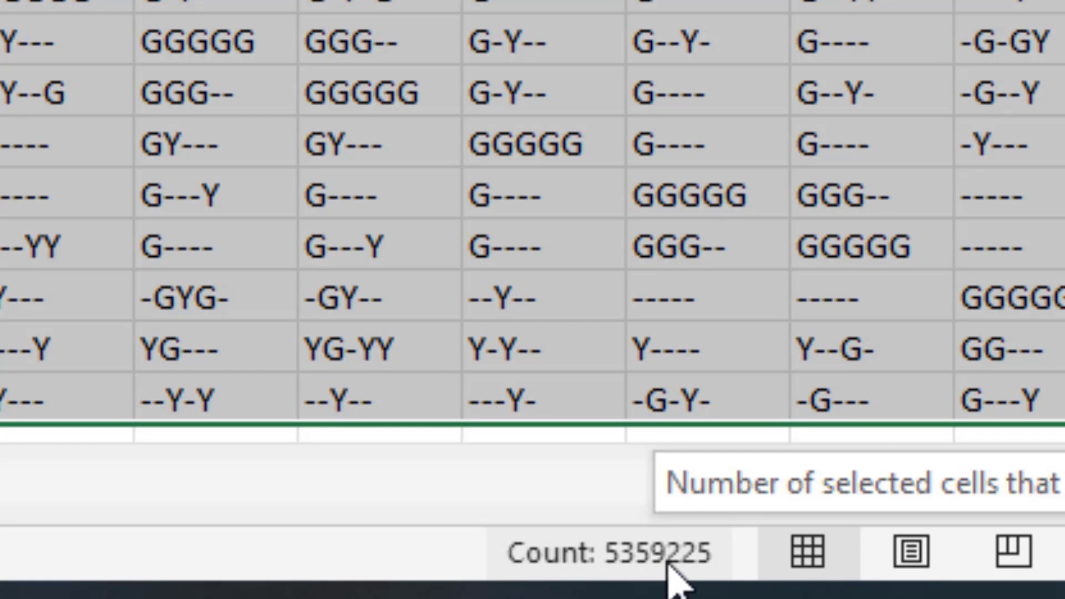
{"action": "key", "text": "ctrl+Home"}
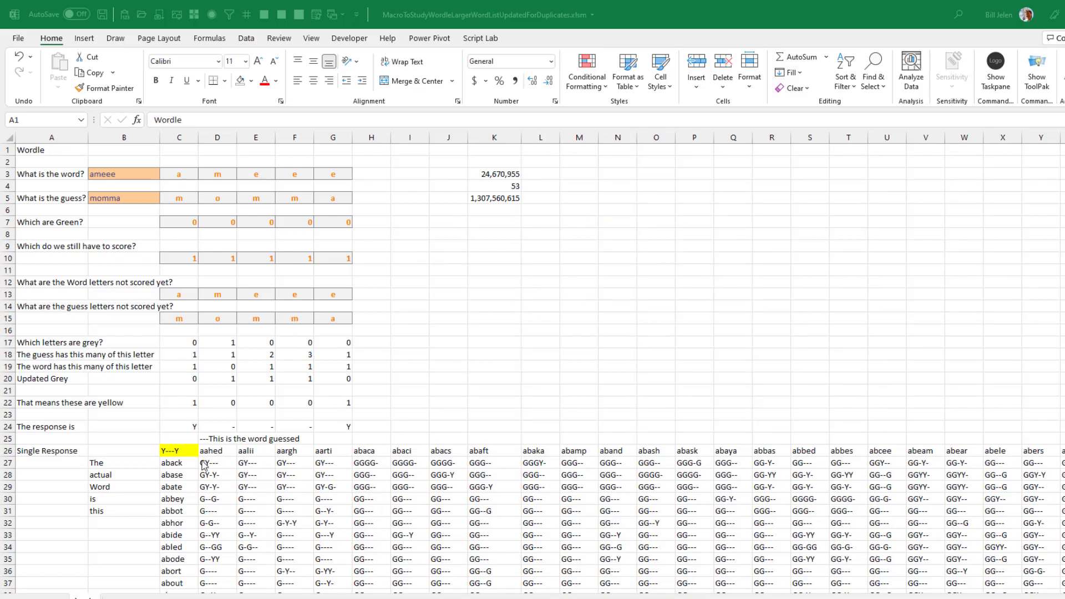
Step: In the larger word list workbook, examine the actual words starting at C27 and the guess words across row 26
{"action": "left_click", "coordinate": [177, 463]}
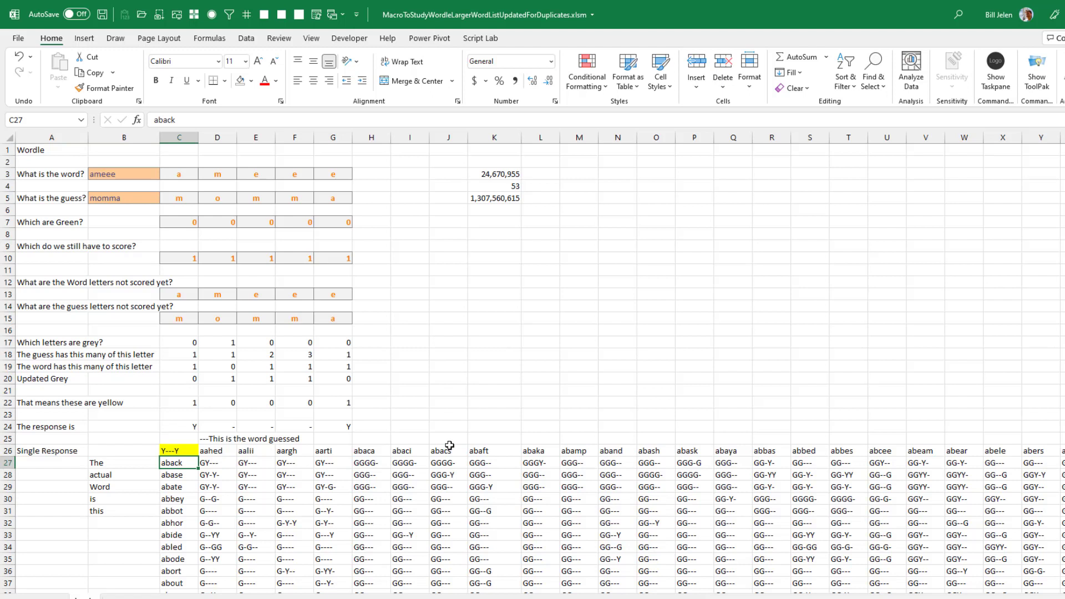
{"action": "key", "text": "Up"}
{"action": "key", "text": "Right"}
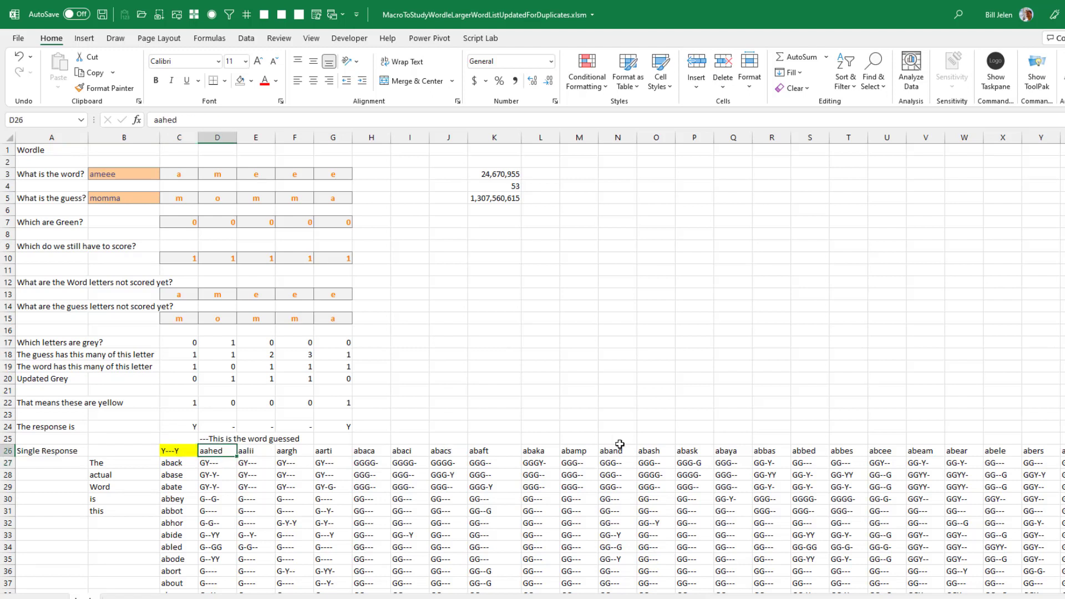
{"action": "scroll", "coordinate": [619, 443], "scroll_direction": "right", "scroll_amount": 20}
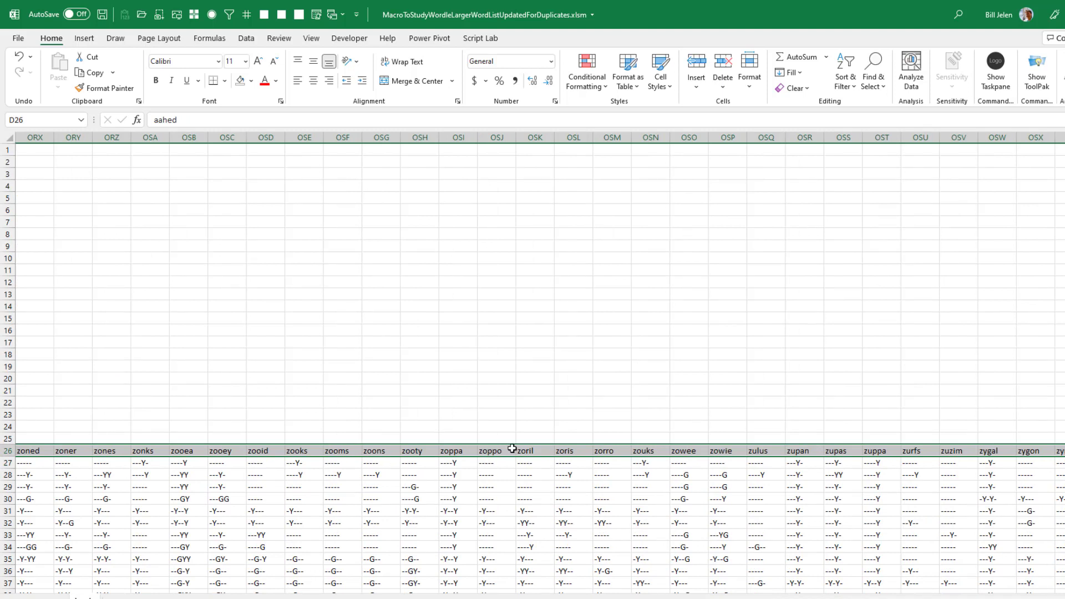
{"action": "key", "text": "ctrl+Home"}
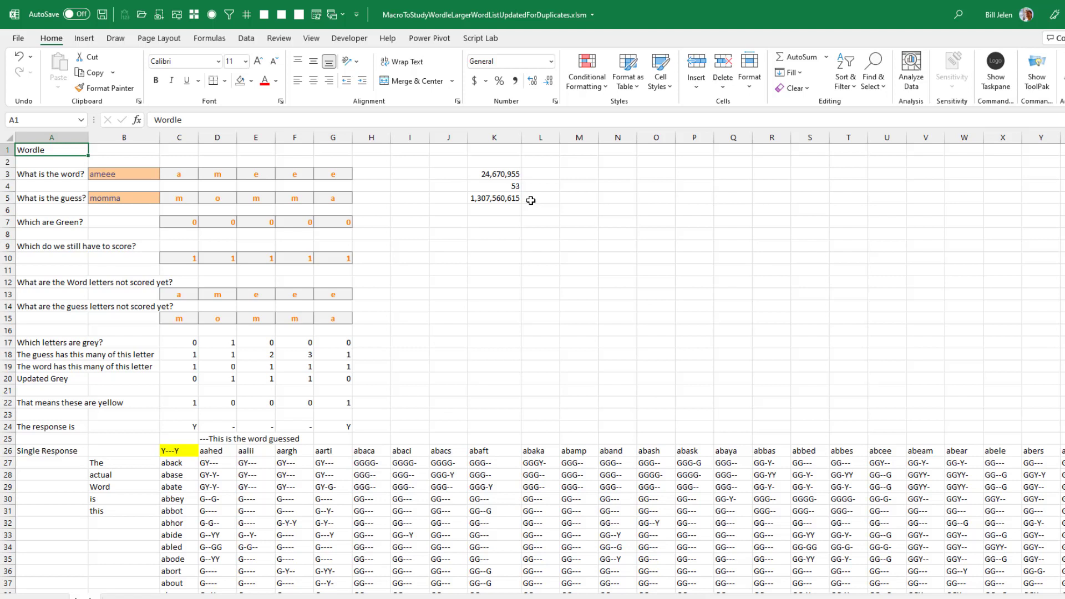
{"action": "left_click", "coordinate": [212, 465]}
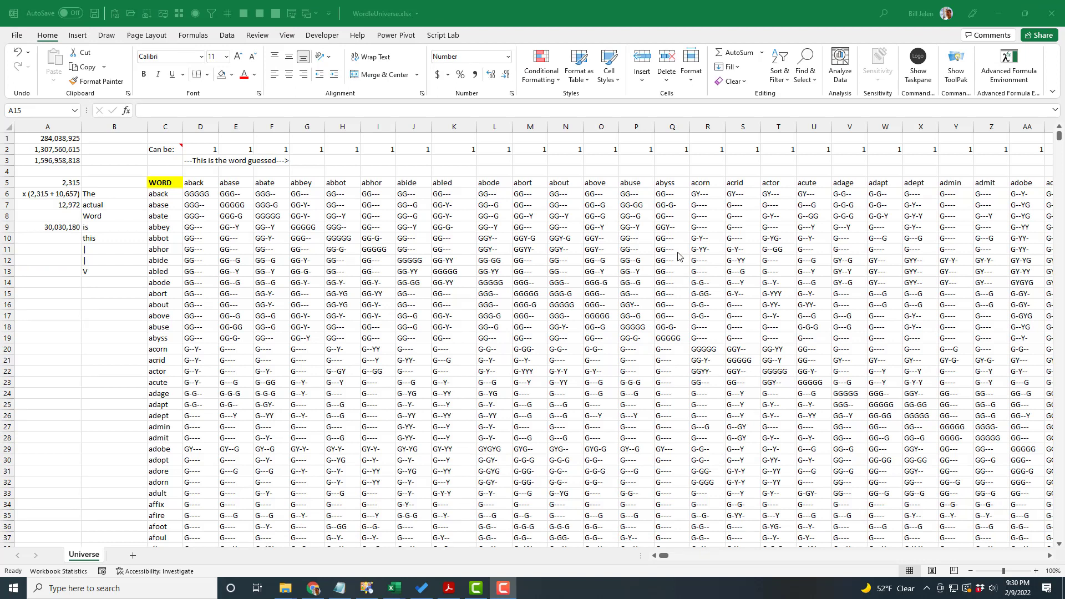
Step: In WordleUniverse.xlsx, review the totals in A1 and A2 and select all responses from D6 to check their count
{"action": "left_click", "coordinate": [72, 138]}
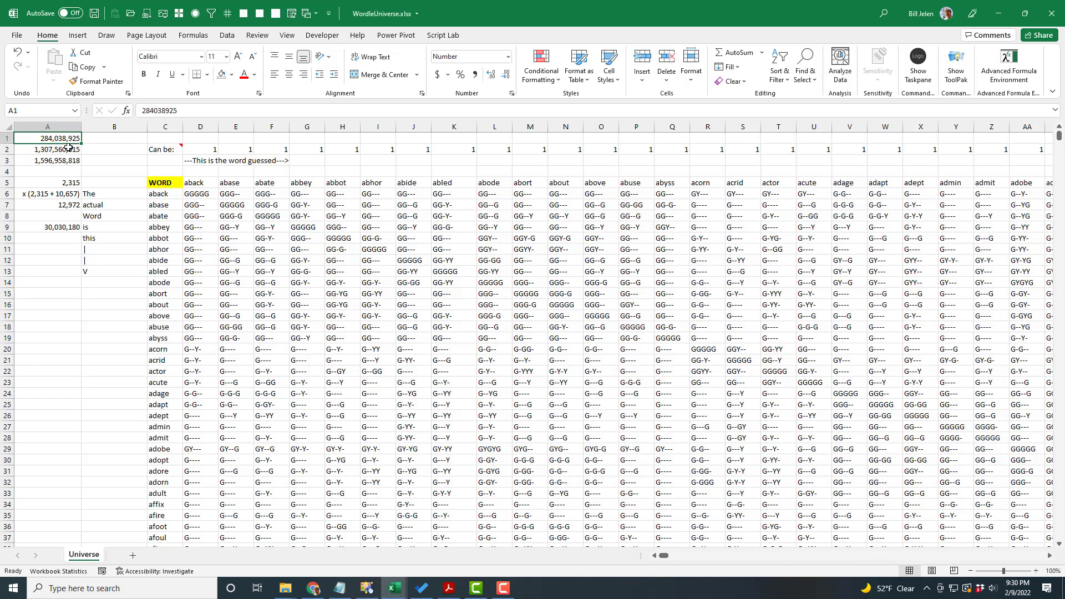
{"action": "left_click", "coordinate": [66, 150]}
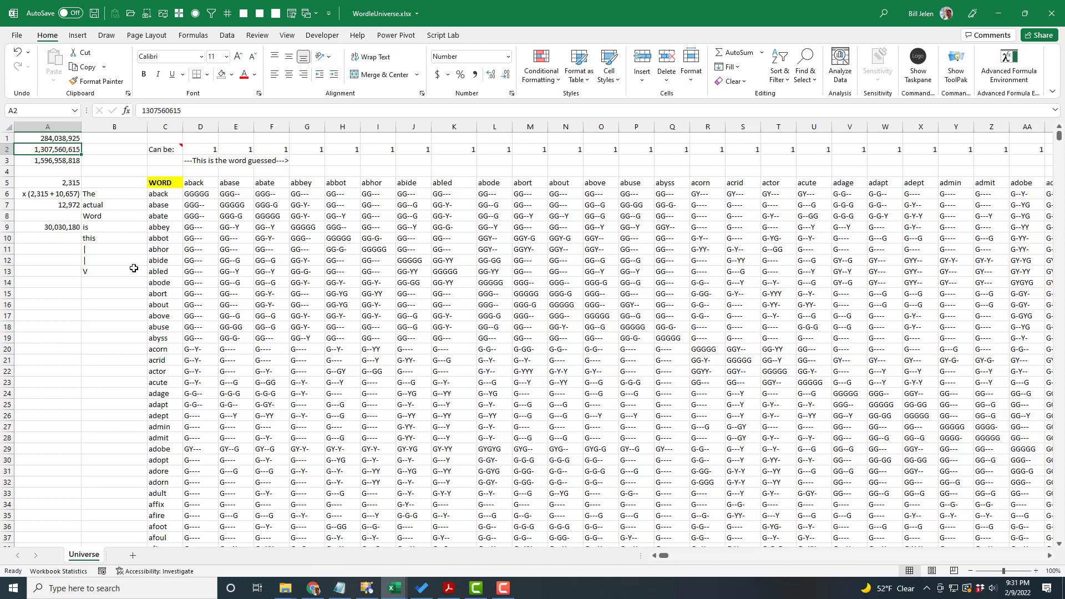
{"action": "left_click", "coordinate": [192, 195]}
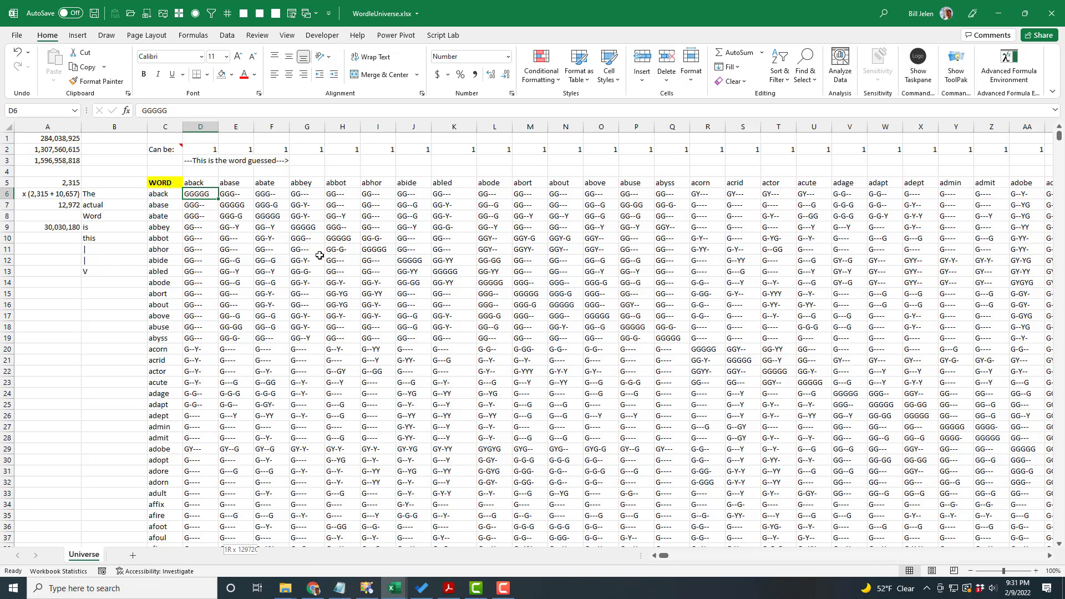
{"action": "key", "text": "ctrl+shift+Down"}
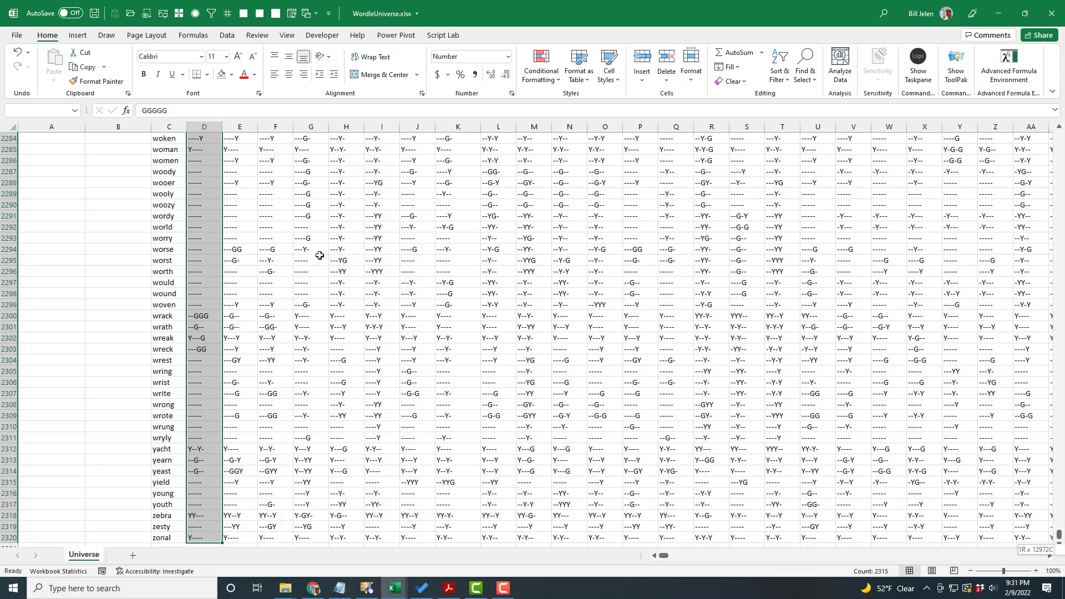
{"action": "key", "text": "ctrl+shift+Right"}
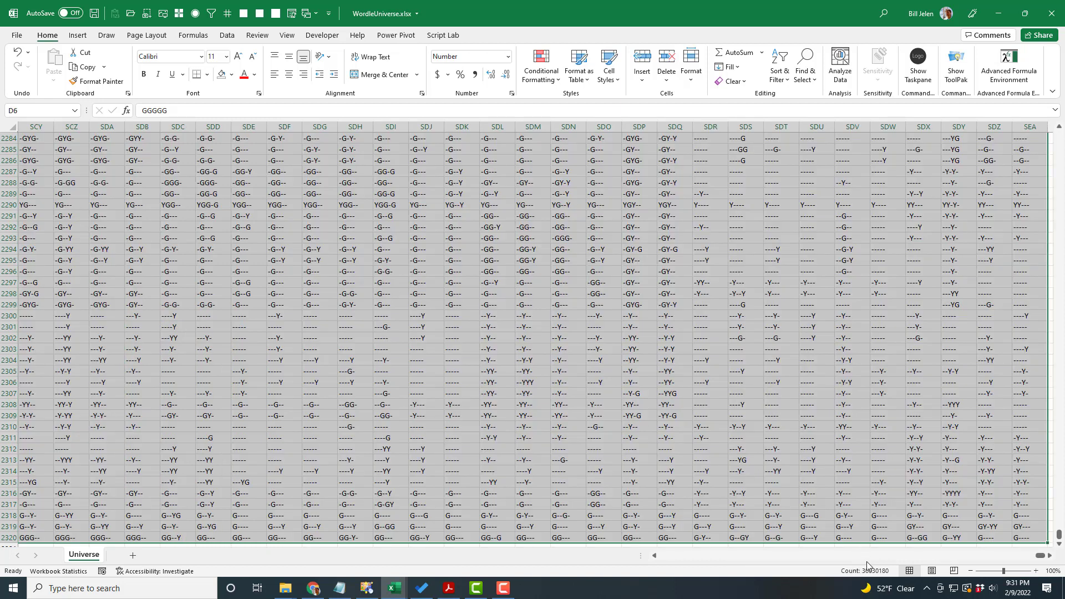
{"action": "key", "text": "ctrl+Home"}
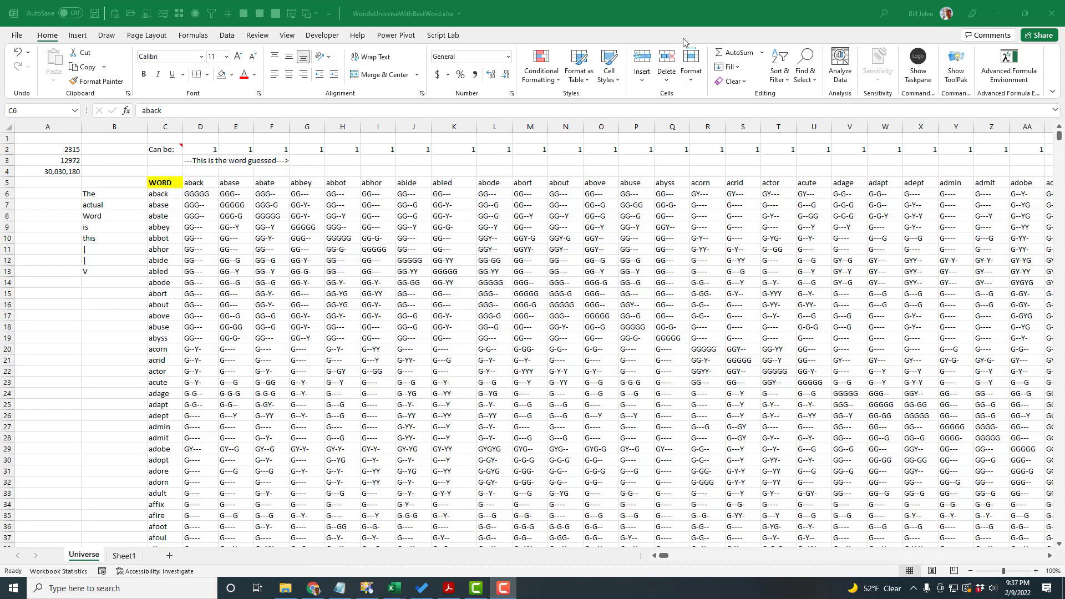
Step: In WordleUniverseWithBestWord.xlsx, examine how far the guess words extend across the Universe sheet, starting from aback
{"action": "left_click", "coordinate": [200, 199]}
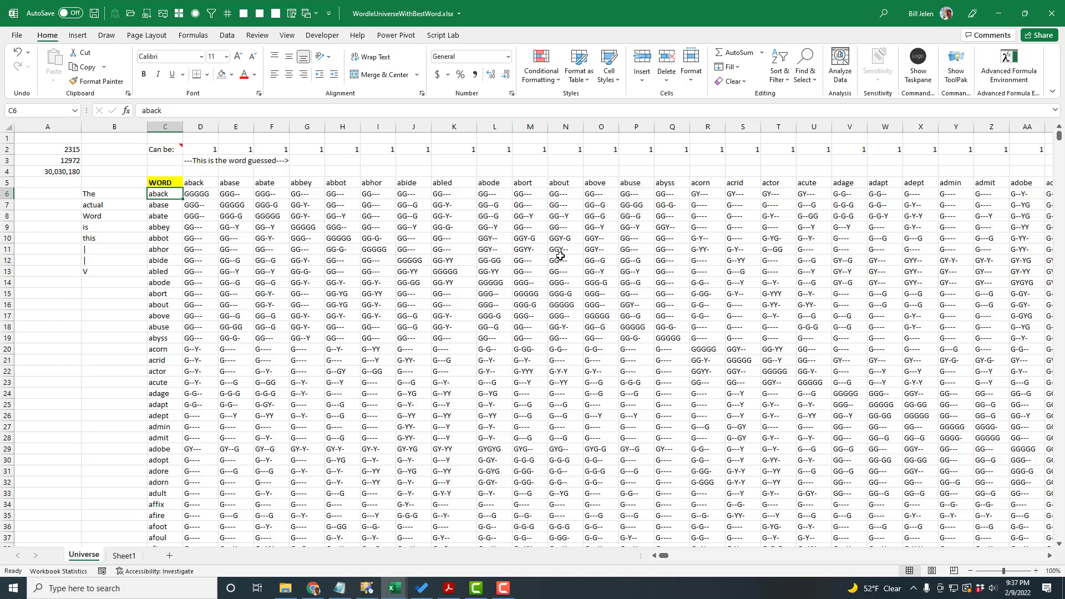
{"action": "key", "text": "ctrl+Right"}
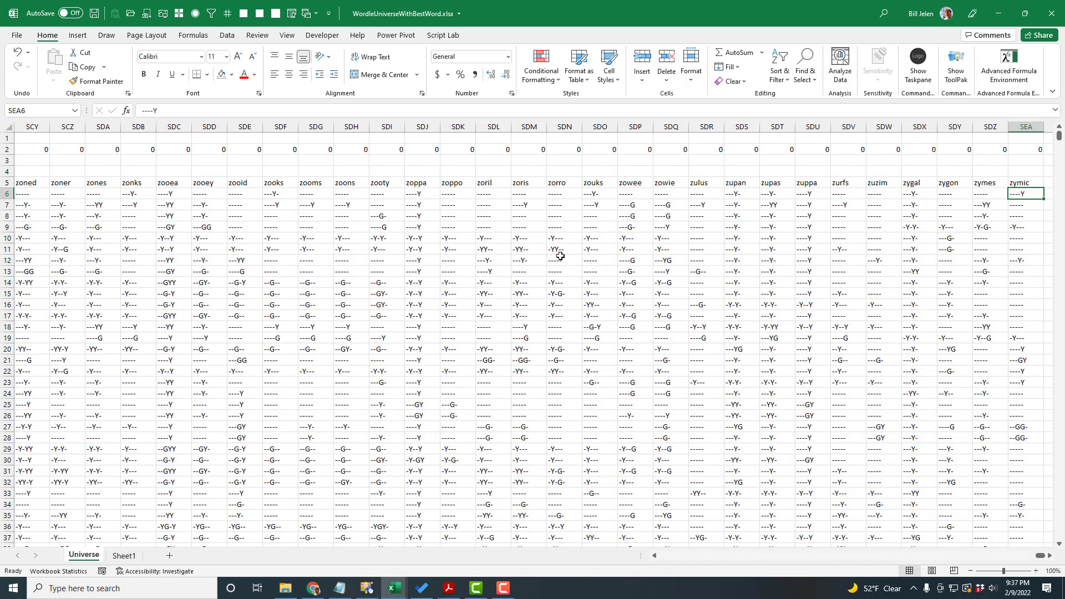
{"action": "key", "text": "ctrl+Left"}
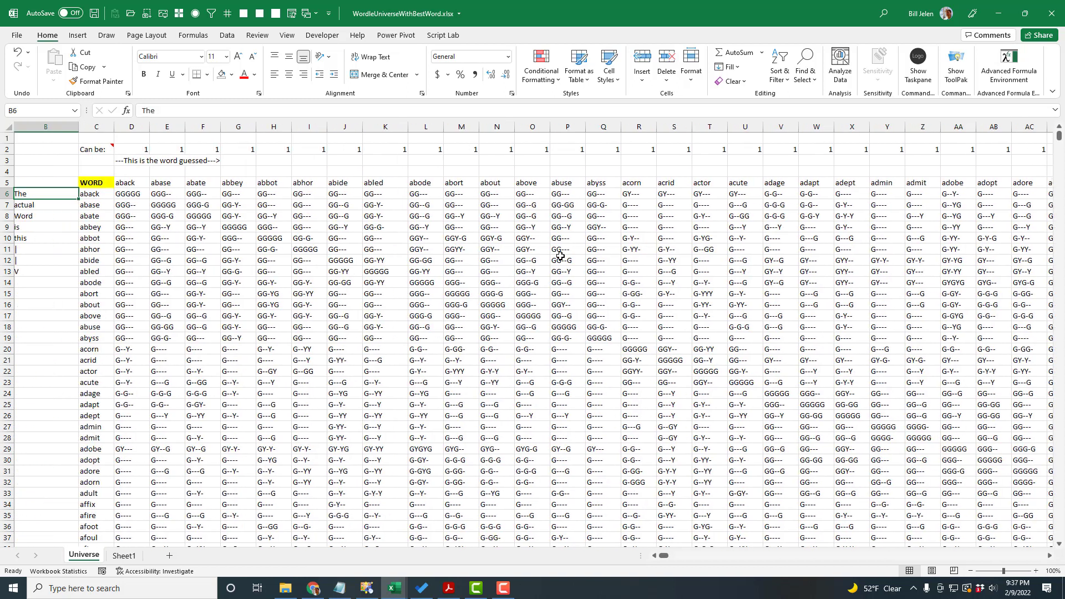
{"action": "key", "text": "Right"}
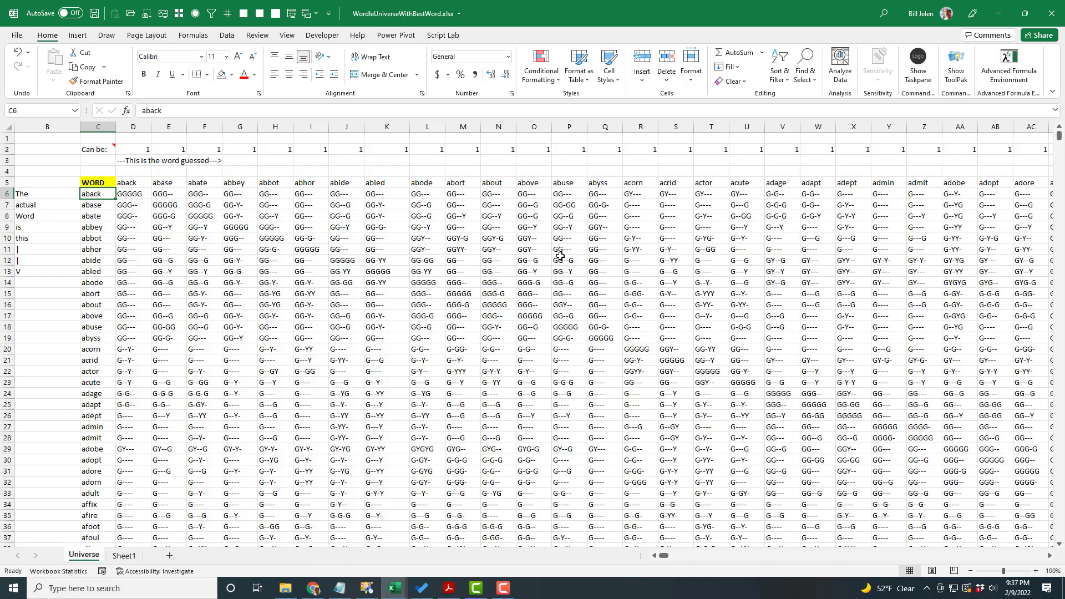
{"action": "key", "text": "Up"}
{"action": "key", "text": "Right"}
{"action": "key", "text": "Left"}
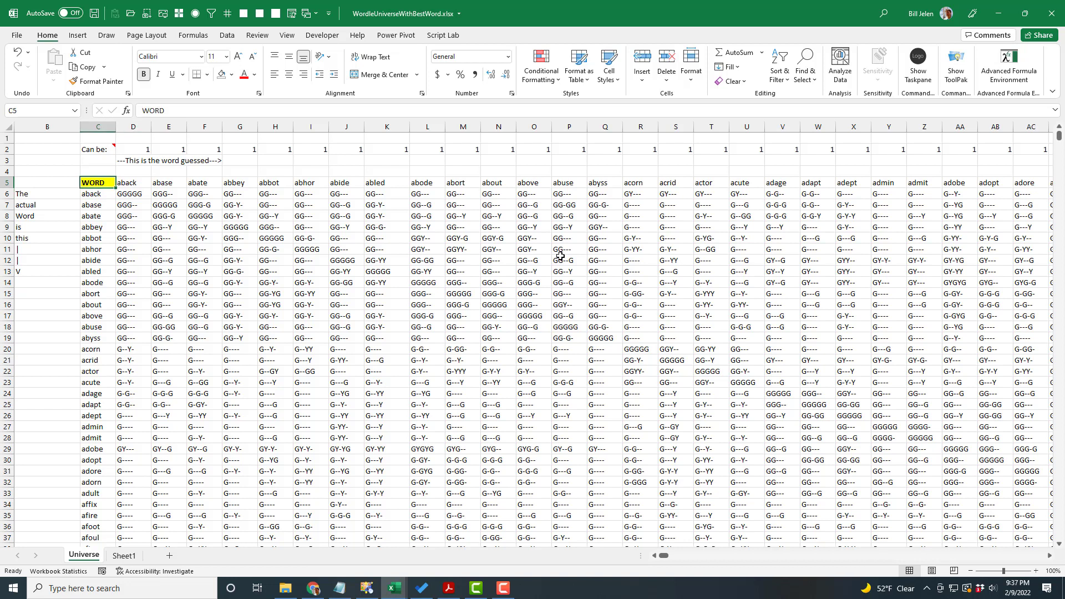
Step: Examine the summary block below the last word and the UNIQUE formulas across row 2326
{"action": "key", "text": "ctrl+Down"}
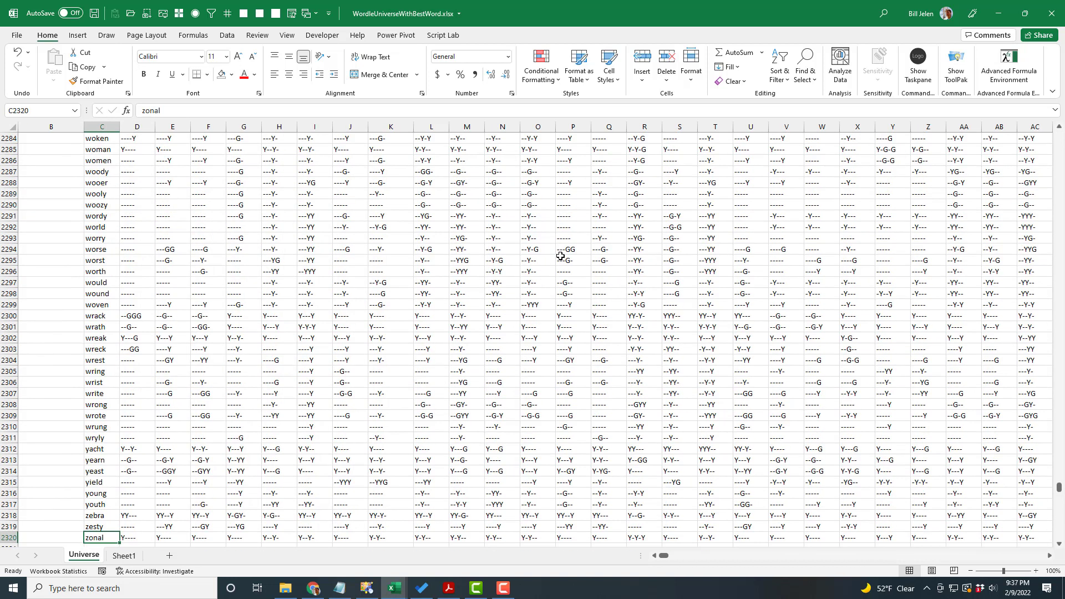
{"action": "scroll", "coordinate": [339, 250], "scroll_direction": "down", "scroll_amount": 5}
{"action": "scroll", "coordinate": [340, 249], "scroll_direction": "down", "scroll_amount": 5}
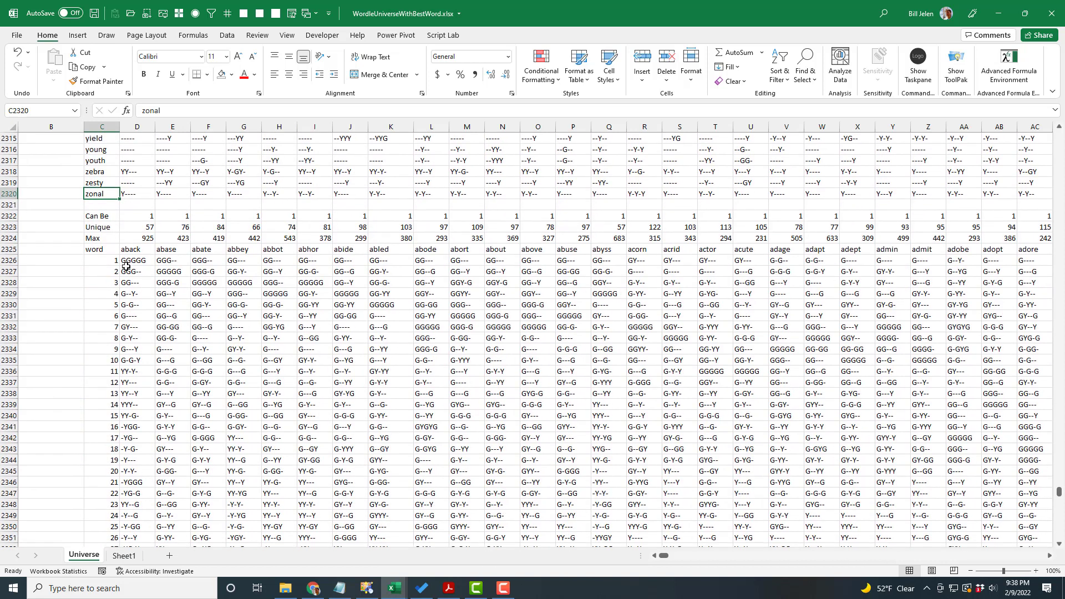
{"action": "left_click", "coordinate": [129, 261]}
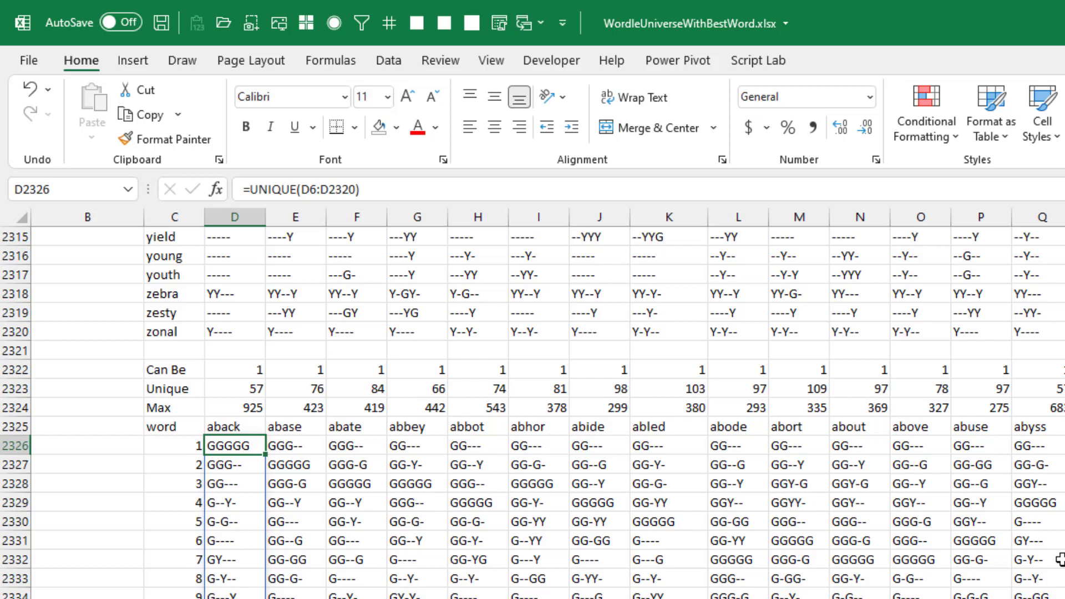
{"action": "key", "text": "ctrl+Right"}
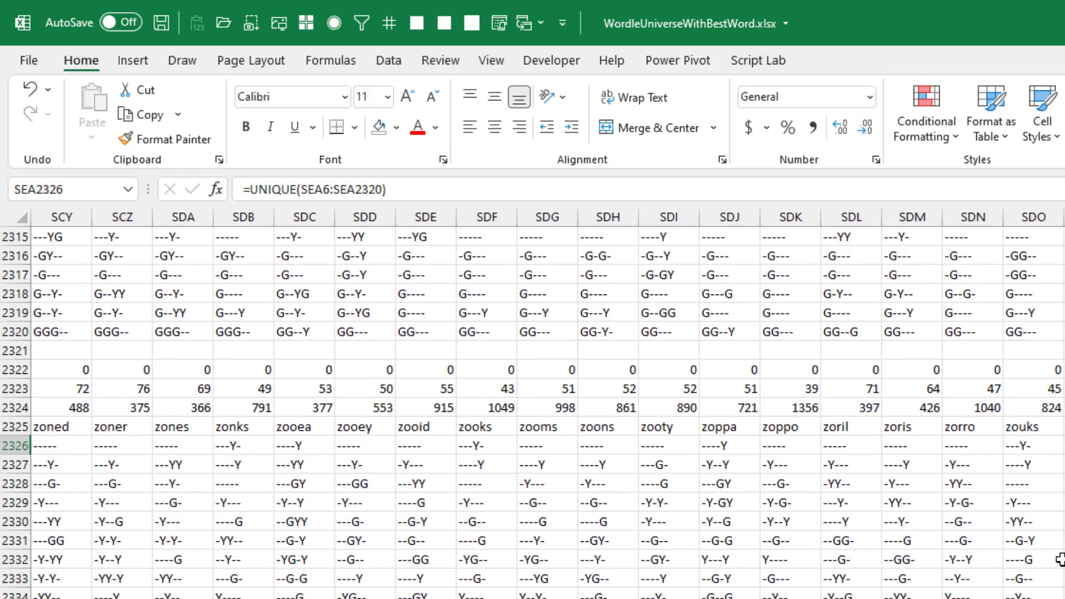
{"action": "key", "text": "ctrl+Left"}
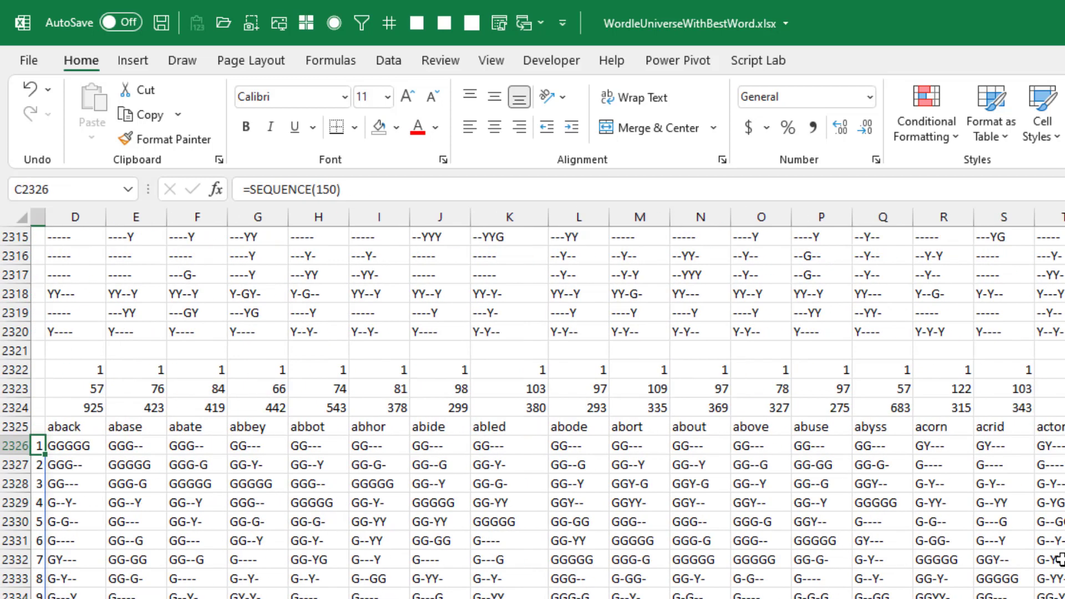
{"action": "key", "text": "Right"}
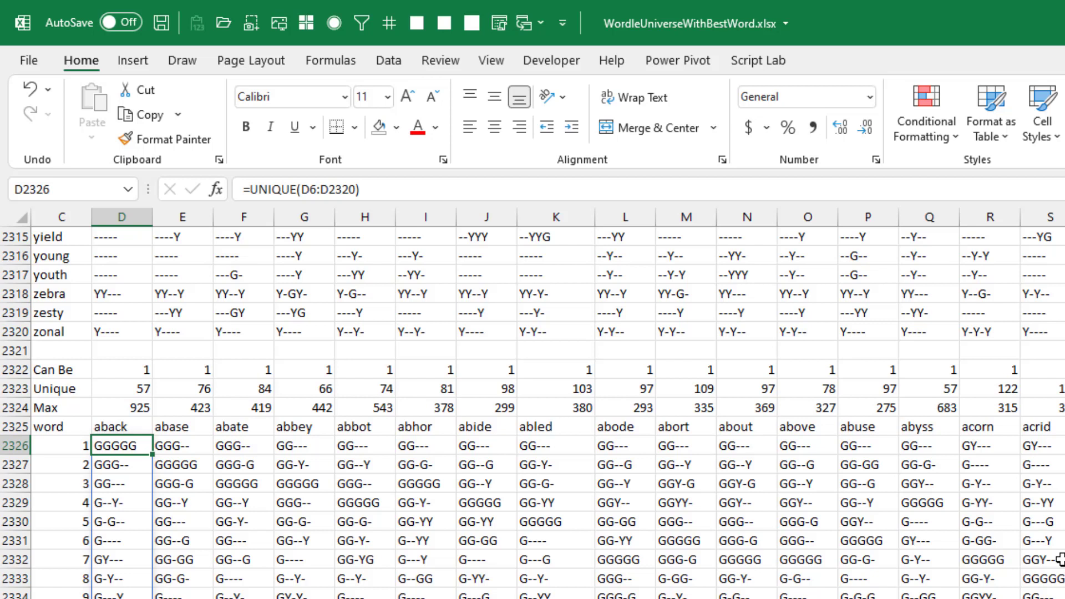
Step: Examine the COUNTA formula in D2323 that counts the unique responses for aback
{"action": "key", "text": "Up"}
{"action": "key", "text": "Up"}
{"action": "key", "text": "Up"}
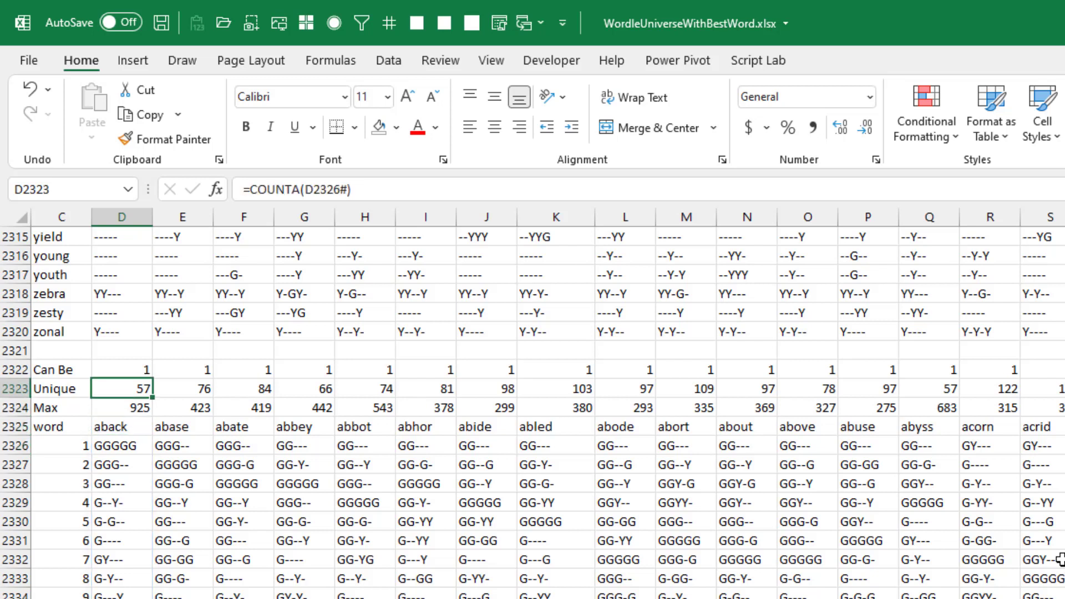
Step: Trace the spilled range that the COUNTA formula in D2323 references for aback
{"action": "key", "text": "F2"}
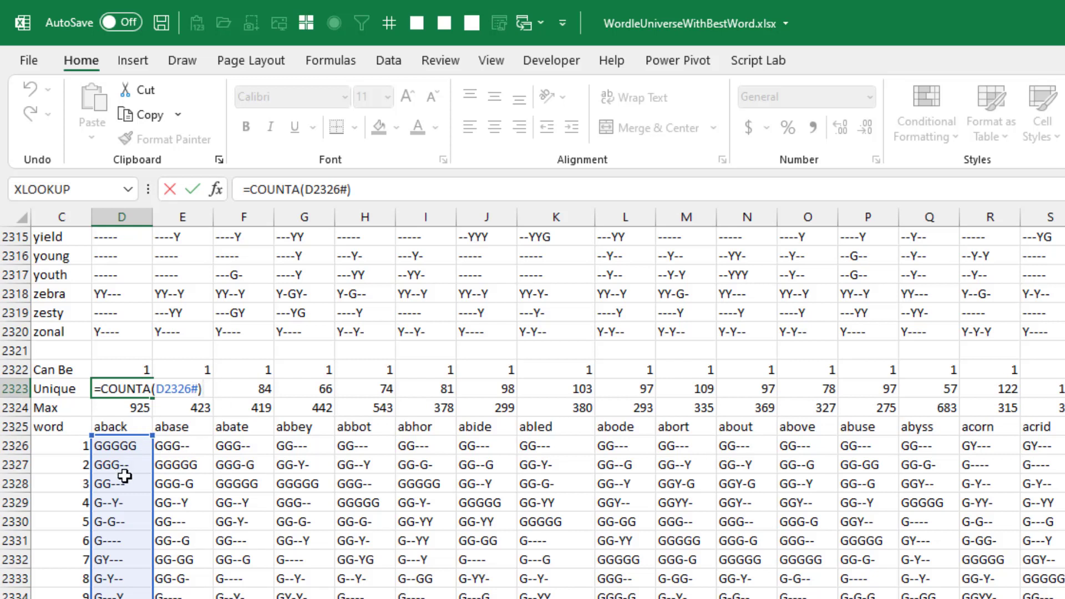
{"action": "key", "text": "ctrl+Return"}
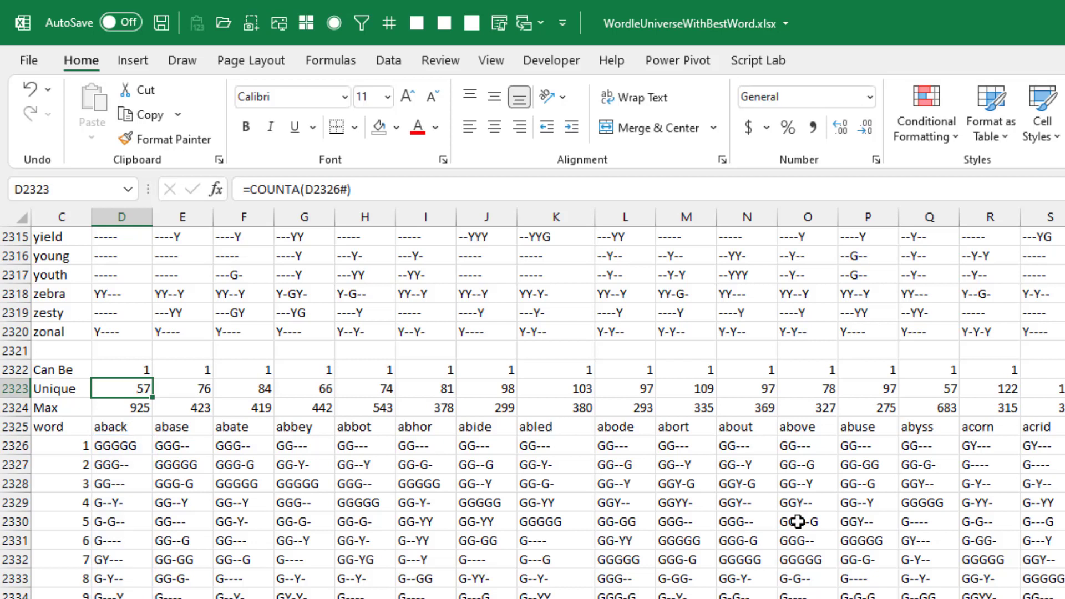
Step: In A2323, calculate the highest unique-response count across all guess words with =MAX(D2323:SEA2323)
{"action": "key", "text": "Left"}
{"action": "key", "text": "Left"}
{"action": "key", "text": "Left"}
{"action": "type", "text": "=max("}
{"action": "key", "text": "Right"}
{"action": "key", "text": "Right"}
{"action": "key", "text": "Right"}
{"action": "key", "text": "Right"}
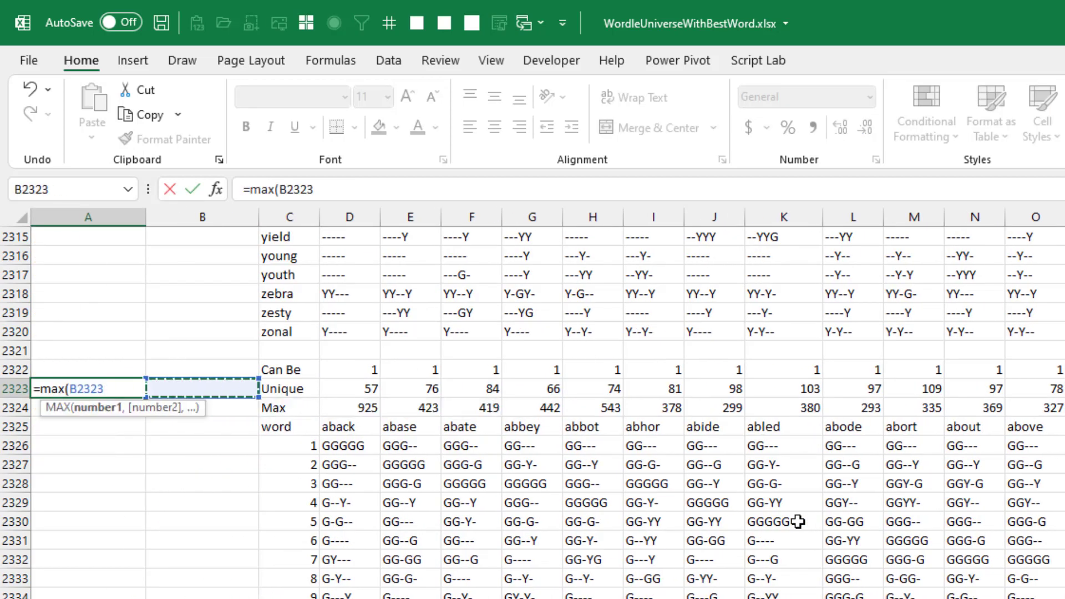
{"action": "key", "text": "Left"}
{"action": "key", "text": "ctrl+shift+Right"}
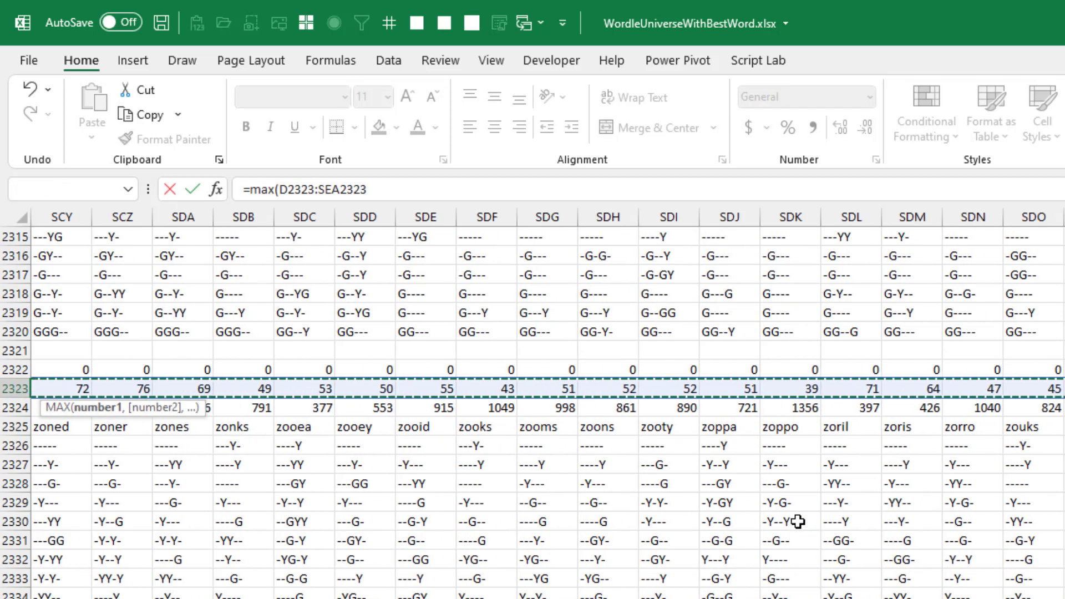
{"action": "key", "text": "Return"}
{"action": "key", "text": "Up"}
{"action": "key", "text": "Up"}
{"action": "key", "text": "Up"}
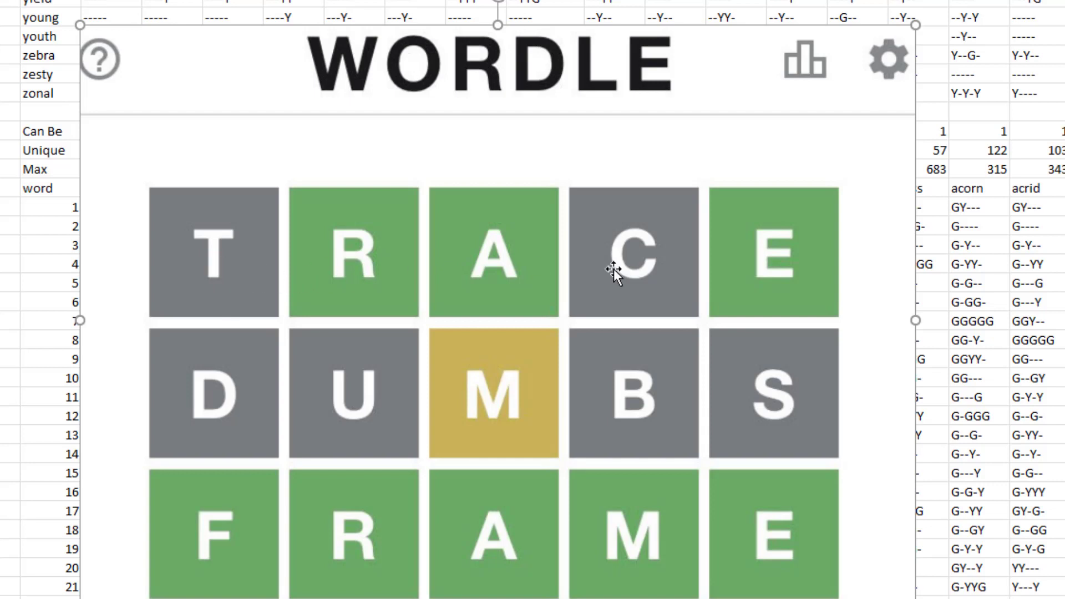
Step: Calculate the number of theoretical Wordle responses with =3^5 in A2326 and try GGGGY as an example pattern below it
{"action": "left_click", "coordinate": [71, 44]}
{"action": "type", "text": "=3^5"}
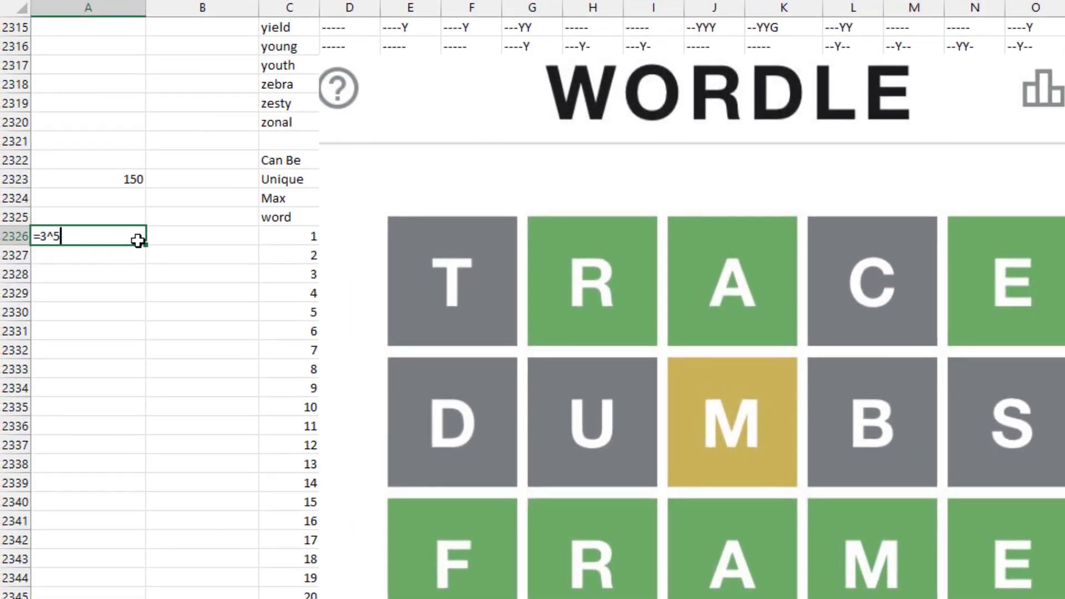
{"action": "key", "text": "Return"}
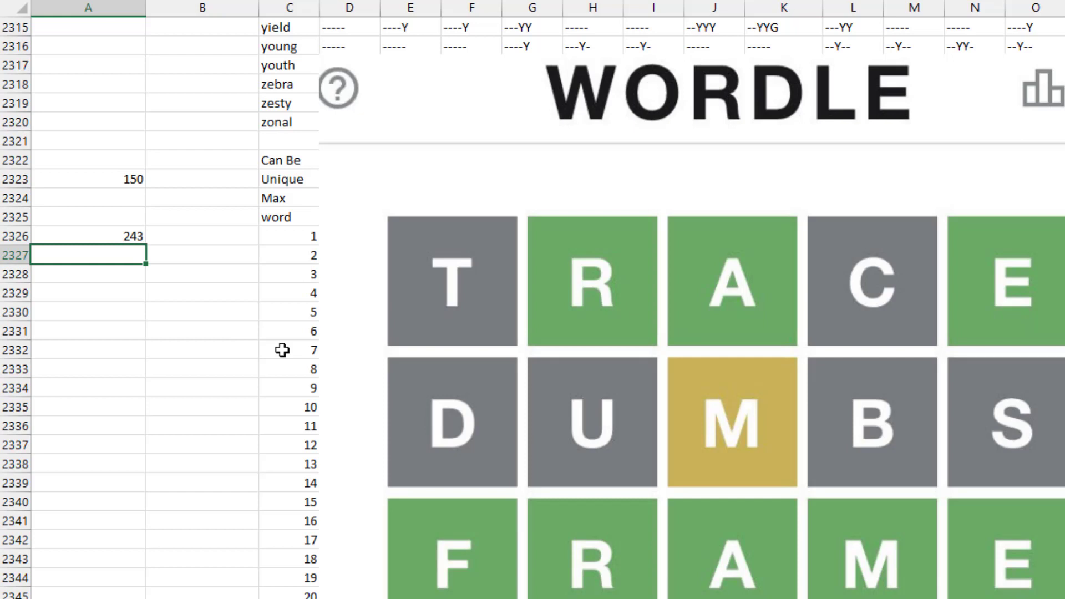
{"action": "type", "text": "GGGGY"}
{"action": "key", "text": "Escape"}
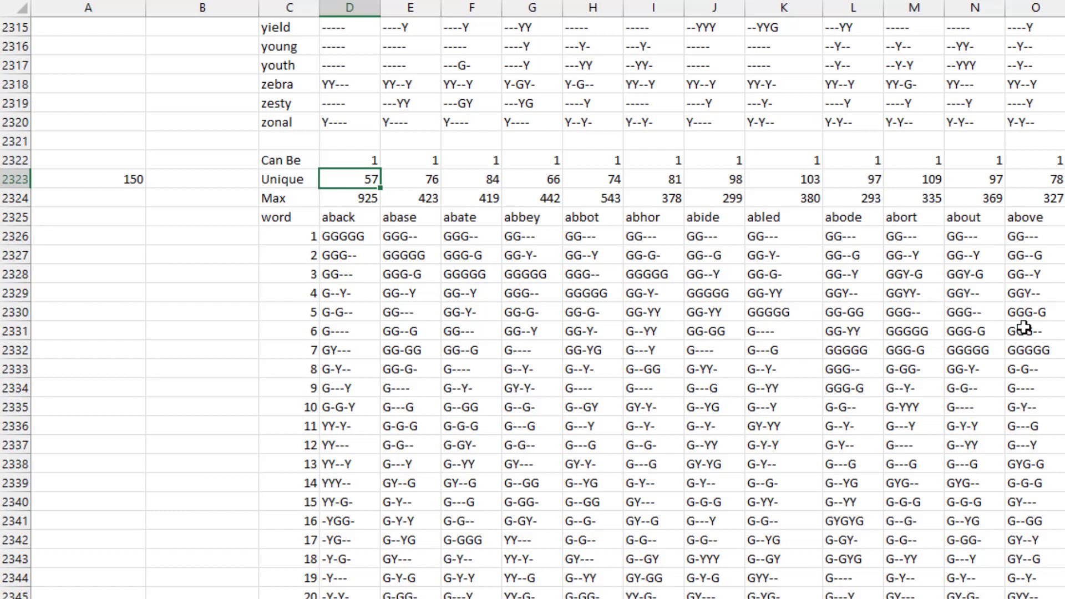
Step: Replace MAX in the A2323 formula with LARGE over D2323:SEA2323, adding SEQUENCE(10) as the second argument
{"action": "key", "text": "Left"}
{"action": "key", "text": "Left"}
{"action": "key", "text": "Left"}
{"action": "key", "text": "F2"}
{"action": "key", "text": "Home"}
{"action": "key", "text": "Right"}
{"action": "key", "text": "Delete"}
{"action": "key", "text": "Delete"}
{"action": "key", "text": "Delete"}
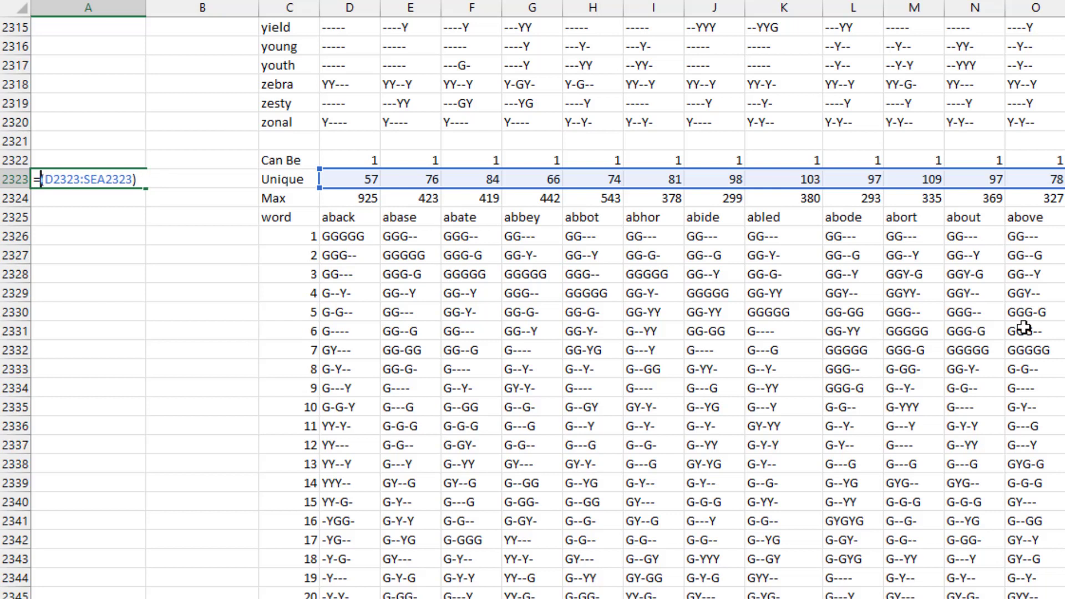
{"action": "type", "text": "LARGE("}
{"action": "key", "text": "End"}
{"action": "key", "text": "BackSpace"}
{"action": "type", "text": ",SE"}
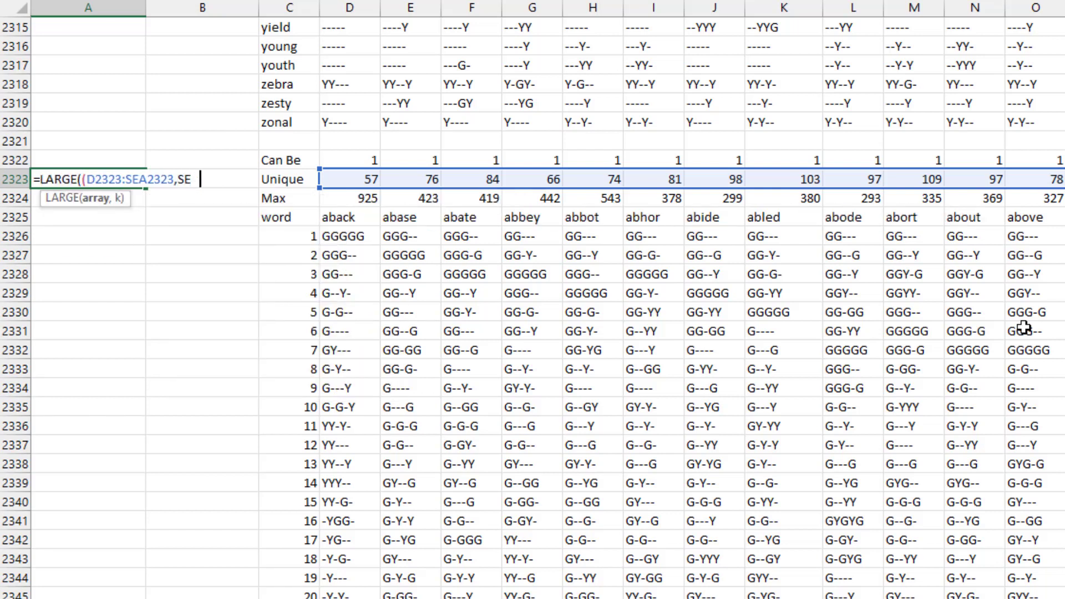
{"action": "type", "text": "QUENCE(10))"}
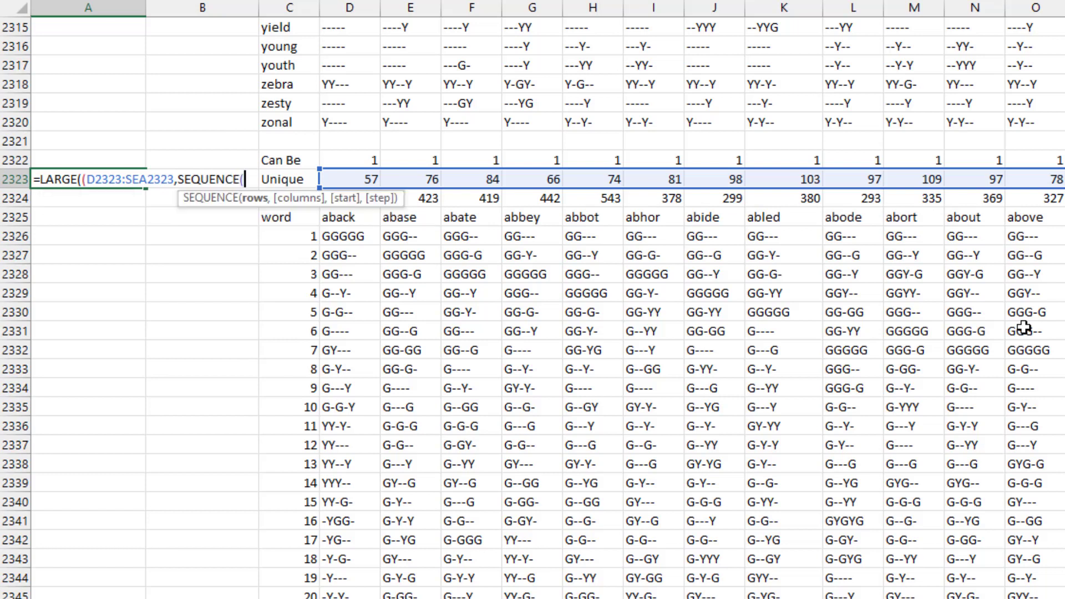
{"action": "key", "text": "Return"}
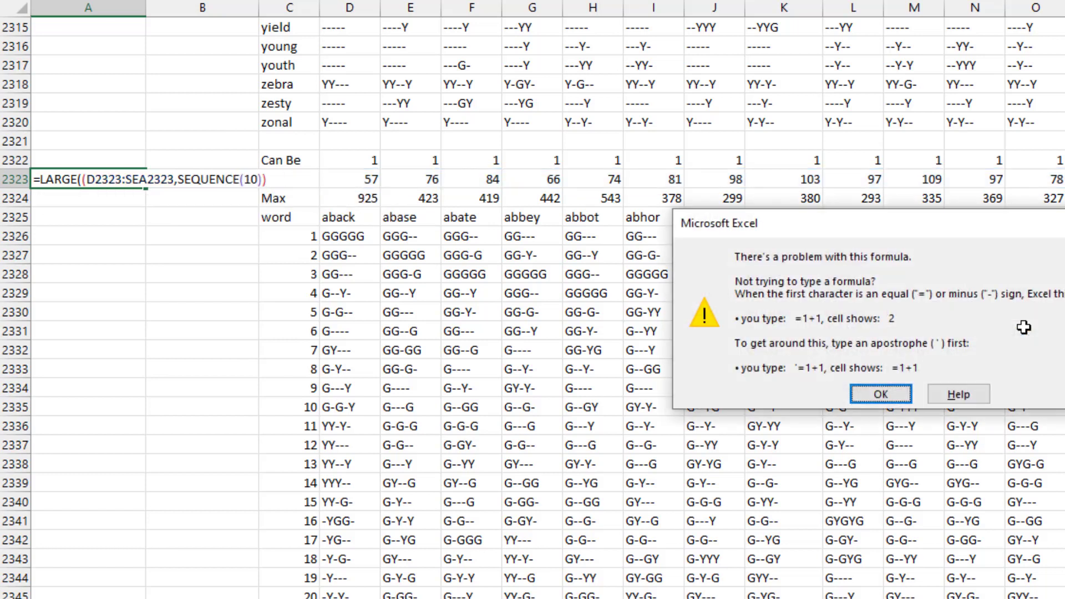
Step: Remove the extra opening parenthesis so A2323 holds =LARGE(D2323:SEA2323,SEQUENCE(10))
{"action": "key", "text": "Return"}
{"action": "key", "text": "Left"}
{"action": "key", "text": "Right"}
{"action": "key", "text": "Right"}
{"action": "key", "text": "Right"}
{"action": "key", "text": "Right"}
{"action": "key", "text": "Right"}
{"action": "key", "text": "Right"}
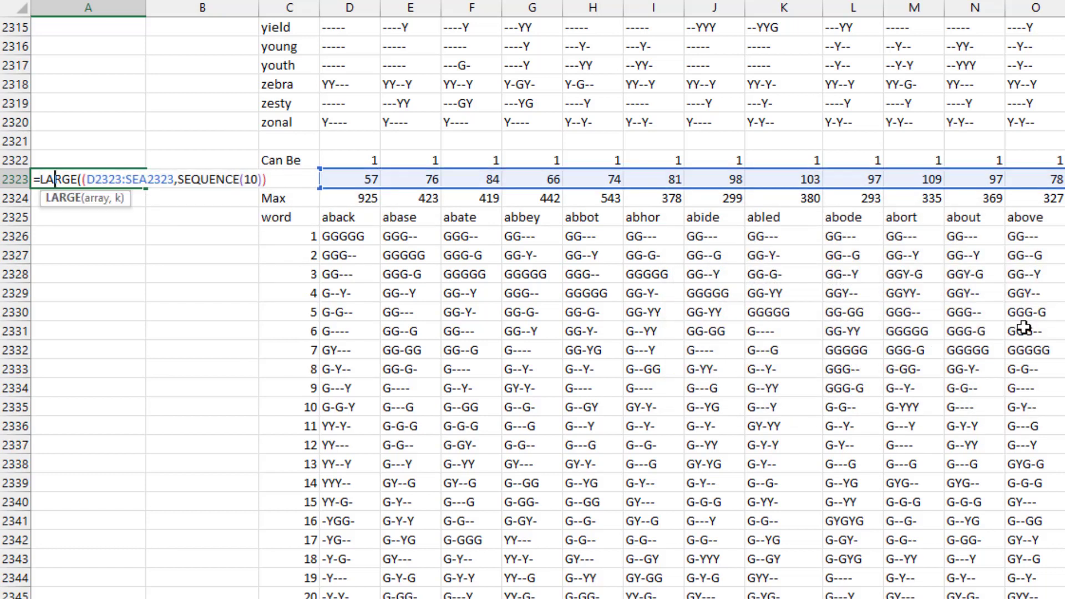
{"action": "key", "text": "Delete"}
{"action": "key", "text": "Return"}
{"action": "key", "text": "Up"}
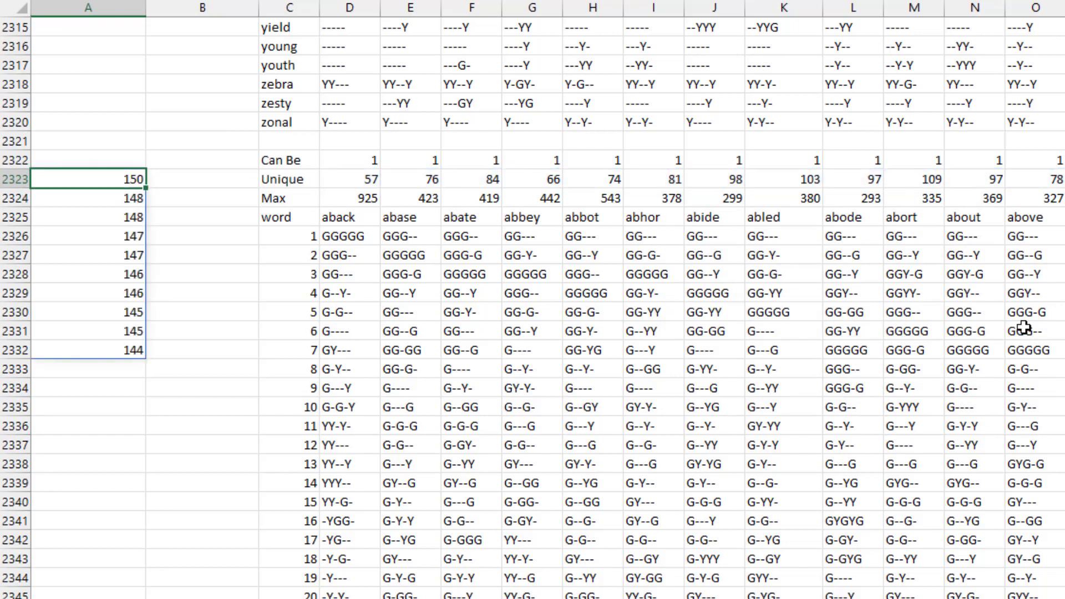
Step: Review the ten largest unique-response counts listed from A2323 downward
{"action": "key", "text": "Return"}
{"action": "key", "text": "Return"}
{"action": "key", "text": "Return"}
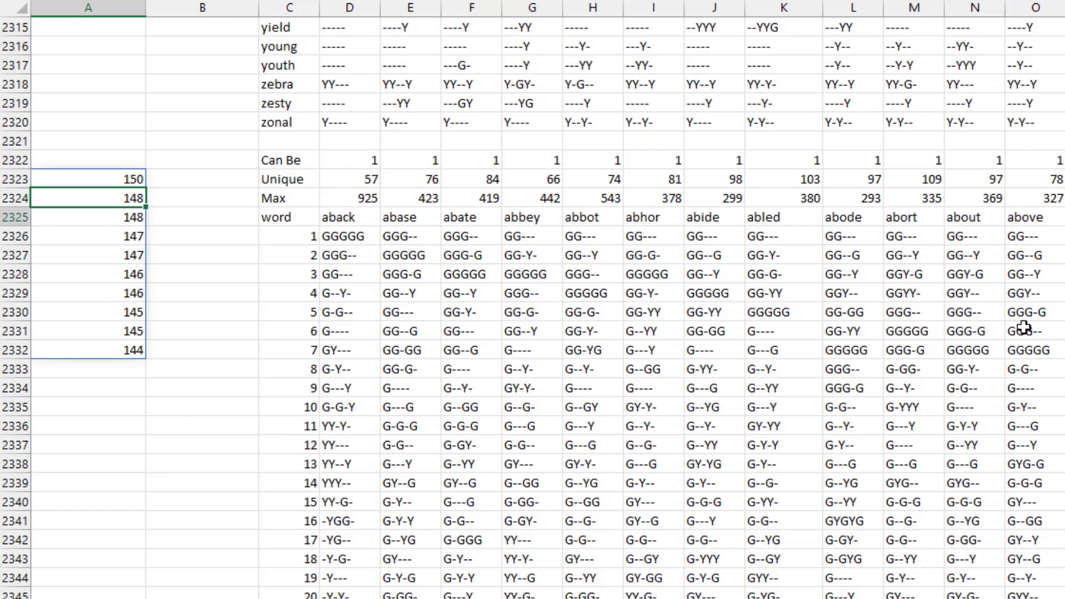
{"action": "key", "text": "Return"}
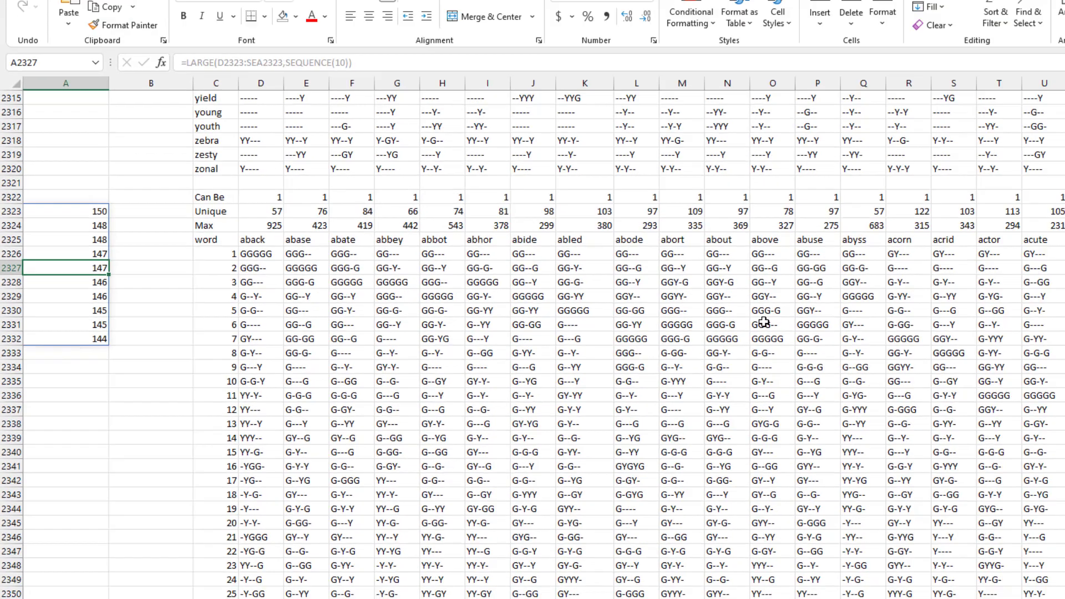
Step: Locate the guess word whose unique-response list extends to index 150 in row 2475 and check its heading in row 2325
{"action": "key", "text": "Up"}
{"action": "key", "text": "Right"}
{"action": "key", "text": "Right"}
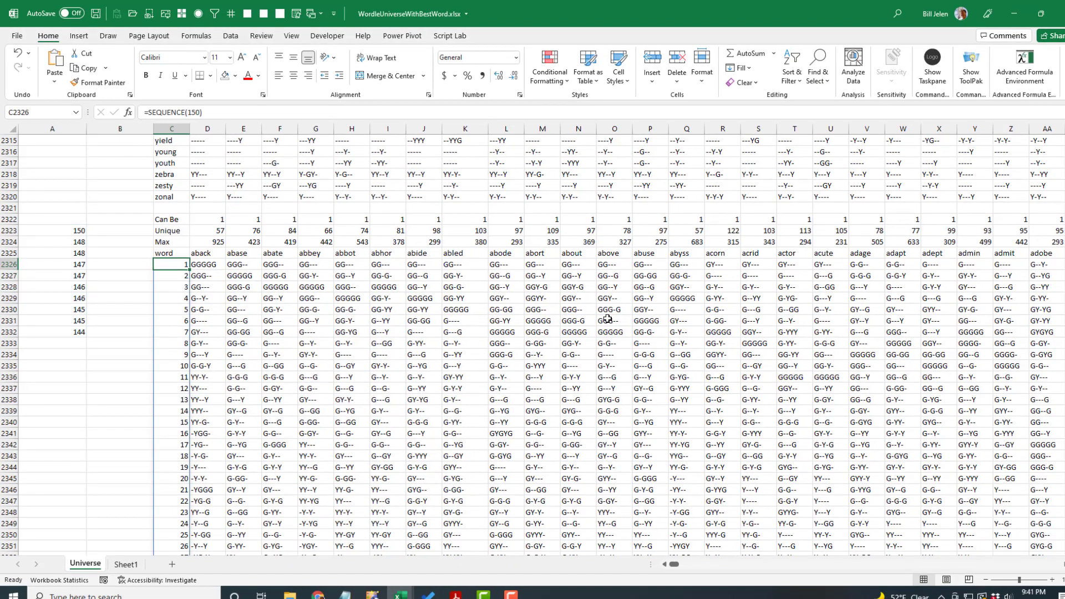
{"action": "key", "text": "ctrl+Down"}
{"action": "key", "text": "ctrl+Right"}
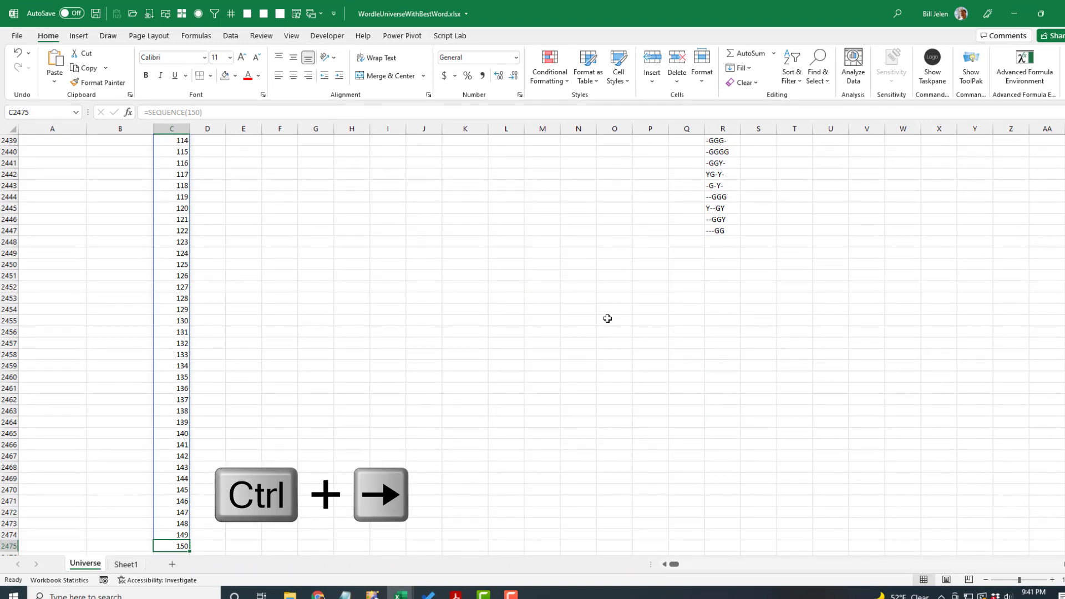
{"action": "key", "text": "ctrl+Right"}
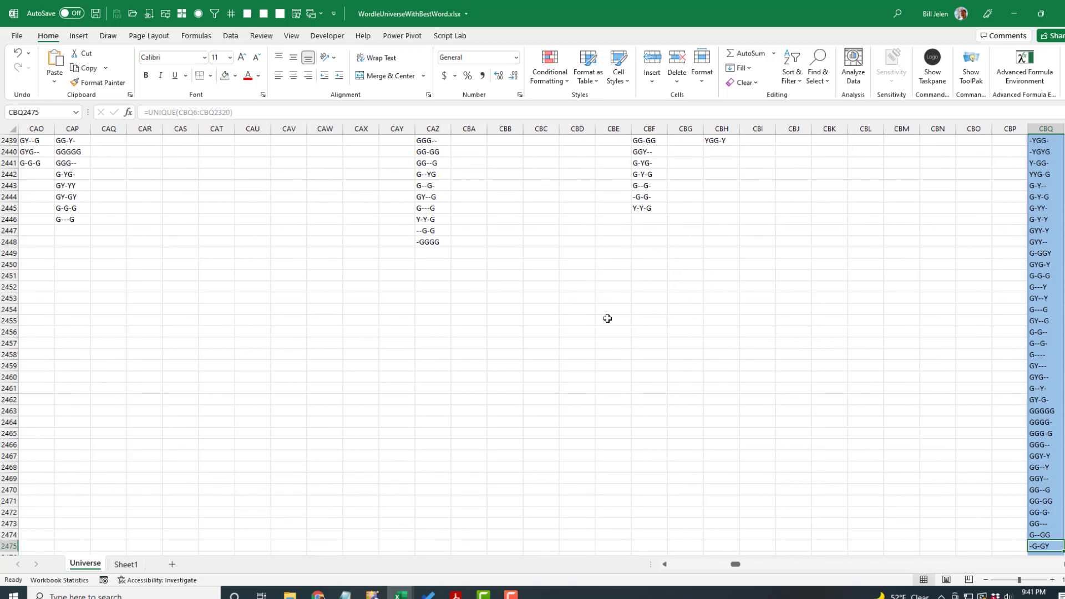
{"action": "key", "text": "ctrl+Up"}
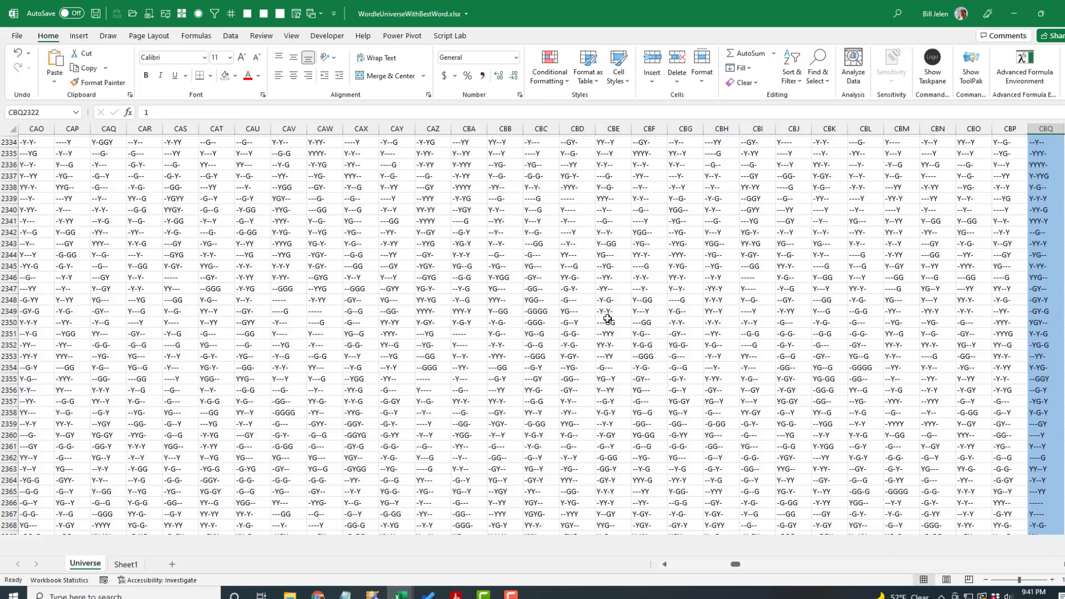
{"action": "key", "text": "Down"}
{"action": "key", "text": "Down"}
{"action": "key", "text": "Down"}
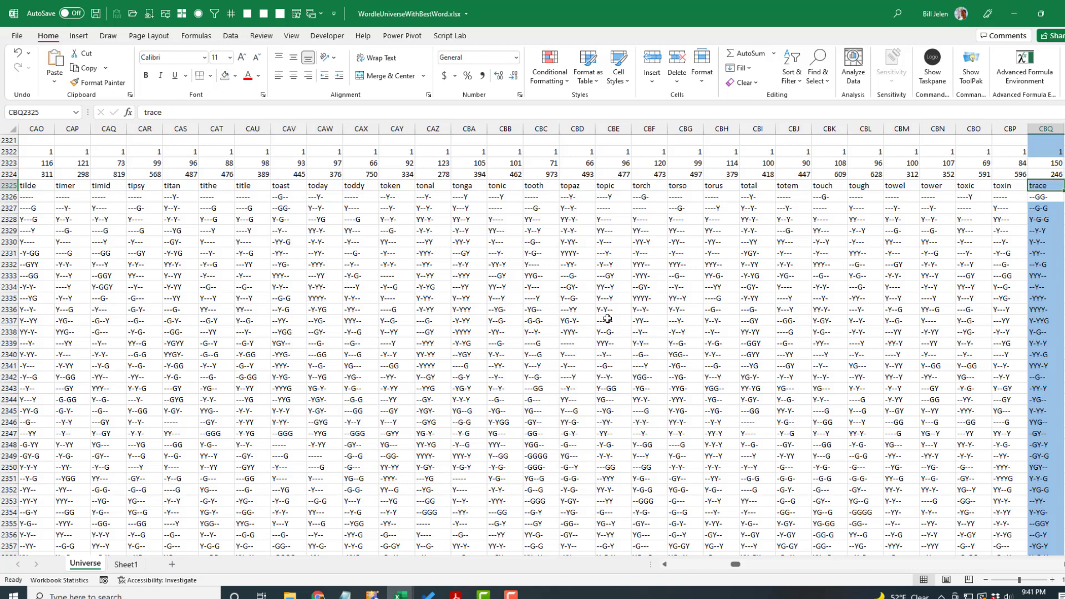
Step: Return to the ranked counts in column A and locate the first guess word whose response list reaches index 148 in row 2473
{"action": "key", "text": "ctrl+Down"}
{"action": "key", "text": "ctrl+Left"}
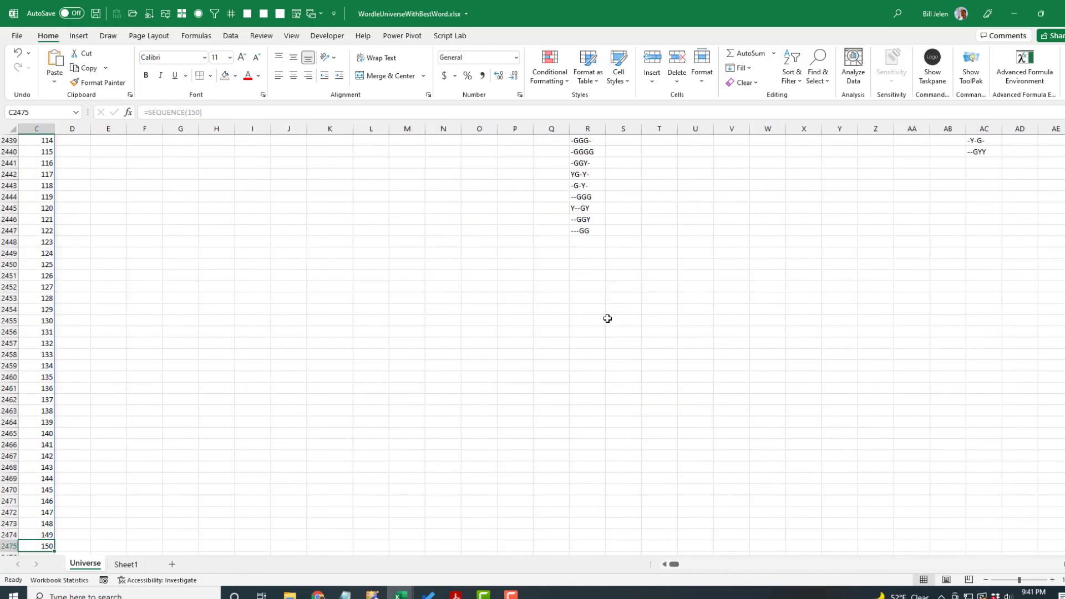
{"action": "key", "text": "ctrl+Up"}
{"action": "key", "text": "ctrl+Left"}
{"action": "key", "text": "Down"}
{"action": "key", "text": "Down"}
{"action": "key", "text": "Down"}
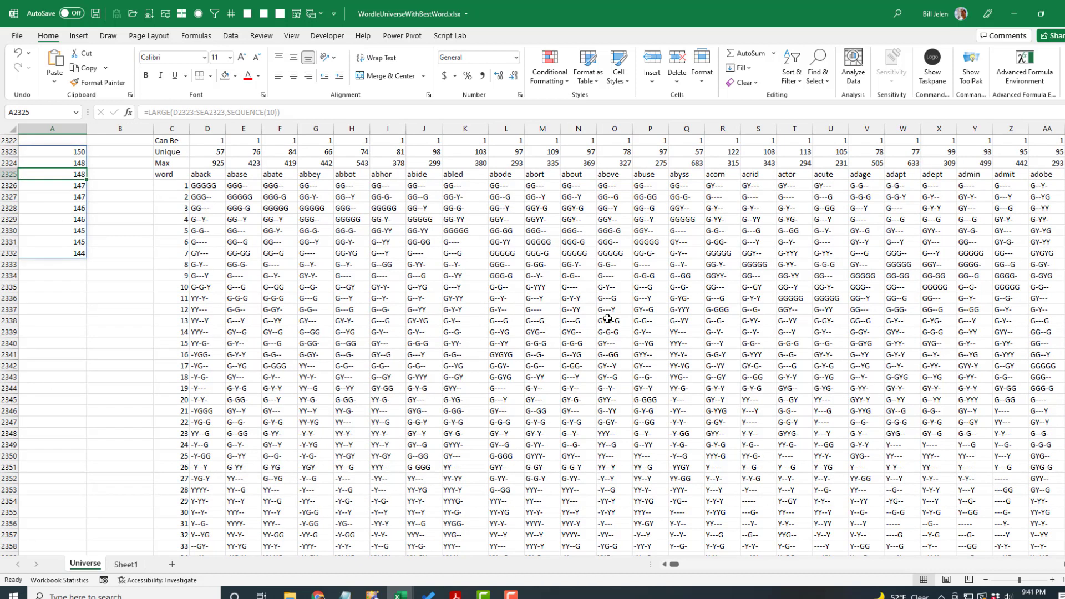
{"action": "key", "text": "Down"}
{"action": "key", "text": "Right"}
{"action": "key", "text": "Right"}
{"action": "key", "text": "ctrl+Down"}
{"action": "key", "text": "Up"}
{"action": "key", "text": "ctrl+Right"}
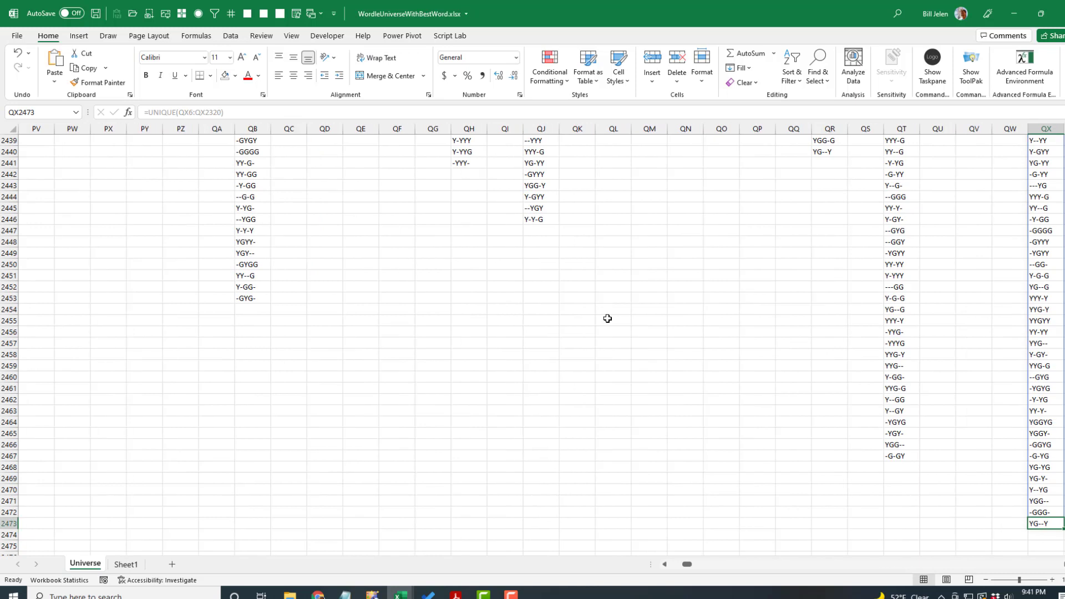
{"action": "key", "text": "ctrl+Up"}
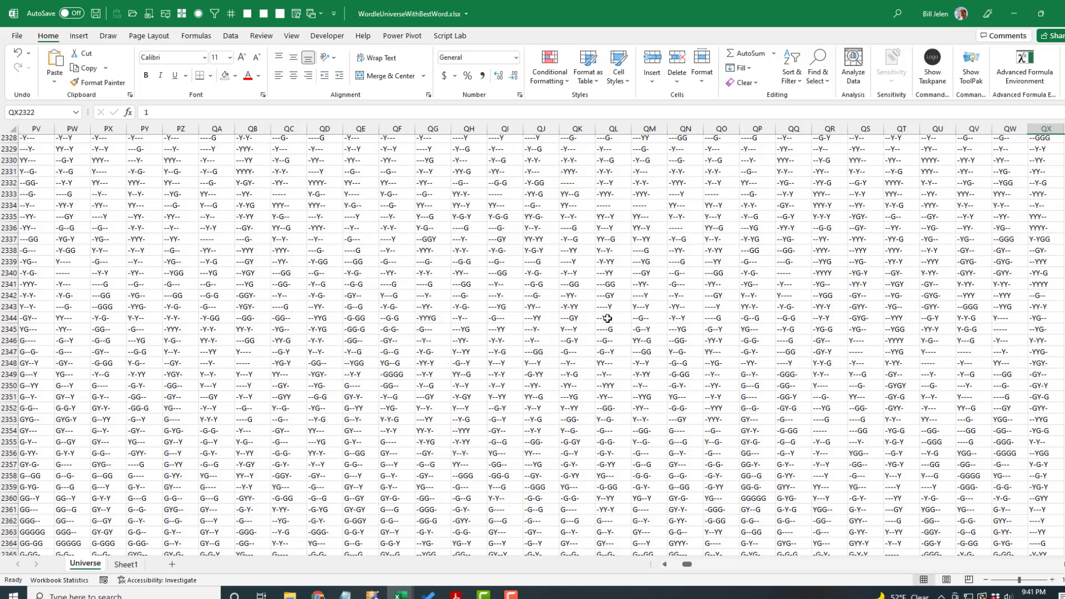
Step: Continue along row 2473 past the first match to find the other guess word with 148 unique responses
{"action": "key", "text": "ctrl+Down"}
{"action": "key", "text": "ctrl+Right"}
{"action": "key", "text": "ctrl+Right"}
{"action": "key", "text": "ctrl+Right"}
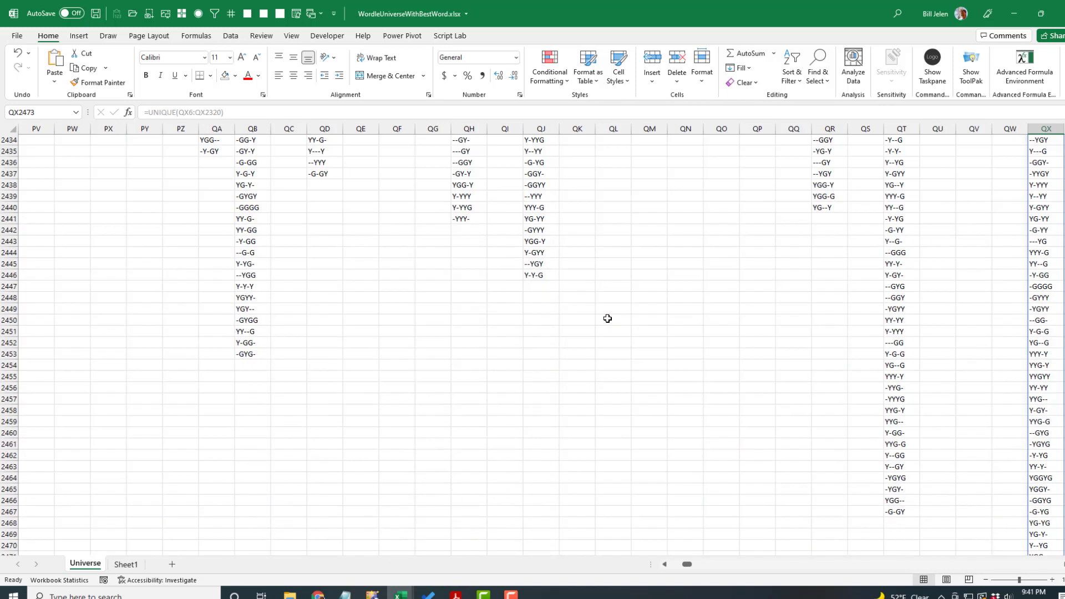
{"action": "key", "text": "ctrl+space"}
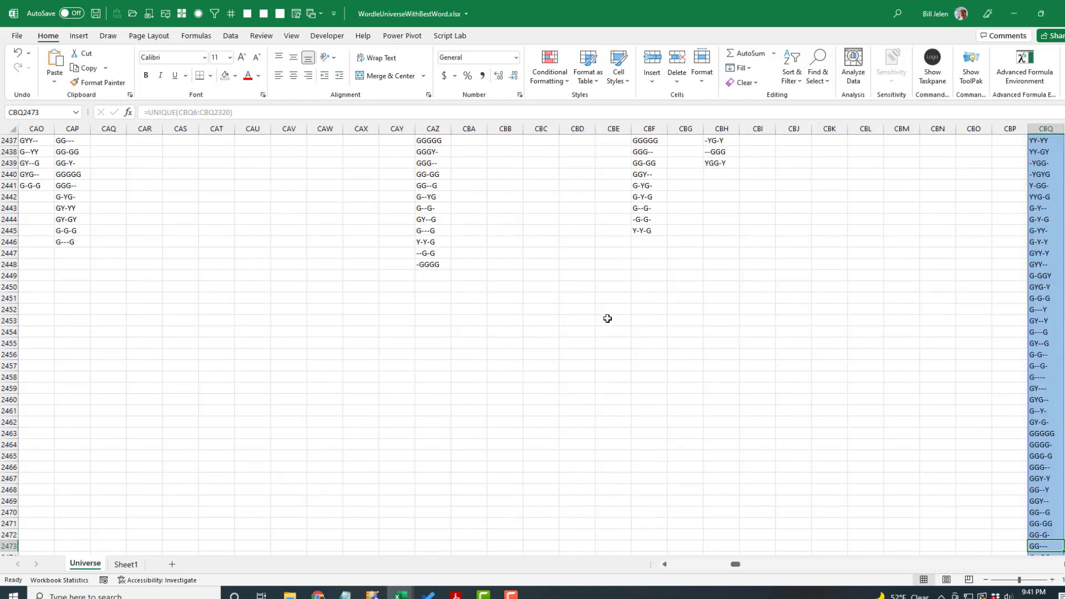
{"action": "key", "text": "ctrl+Right"}
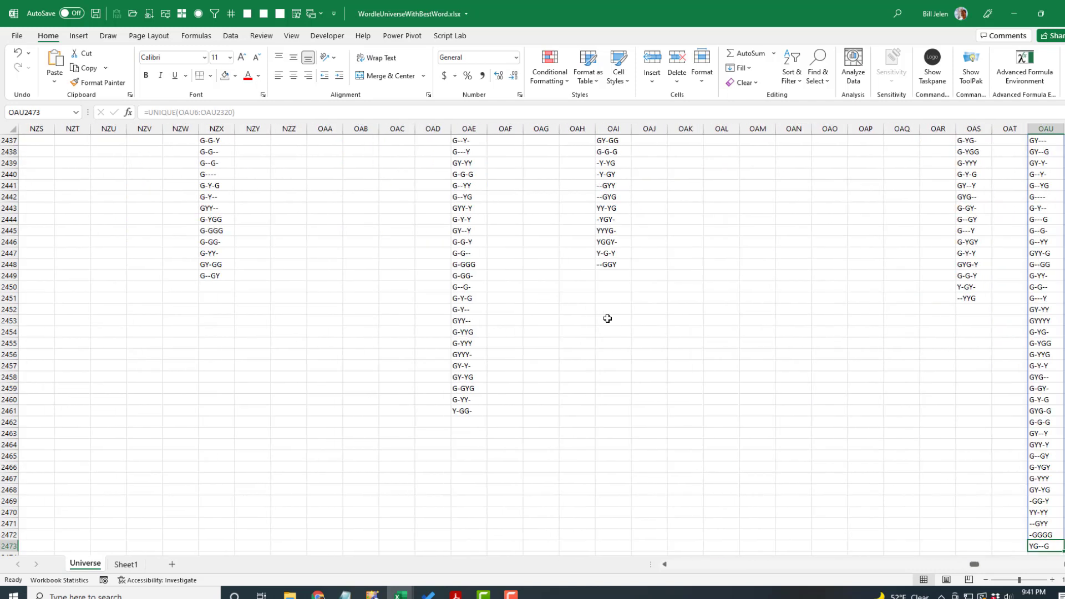
{"action": "key", "text": "ctrl+Up"}
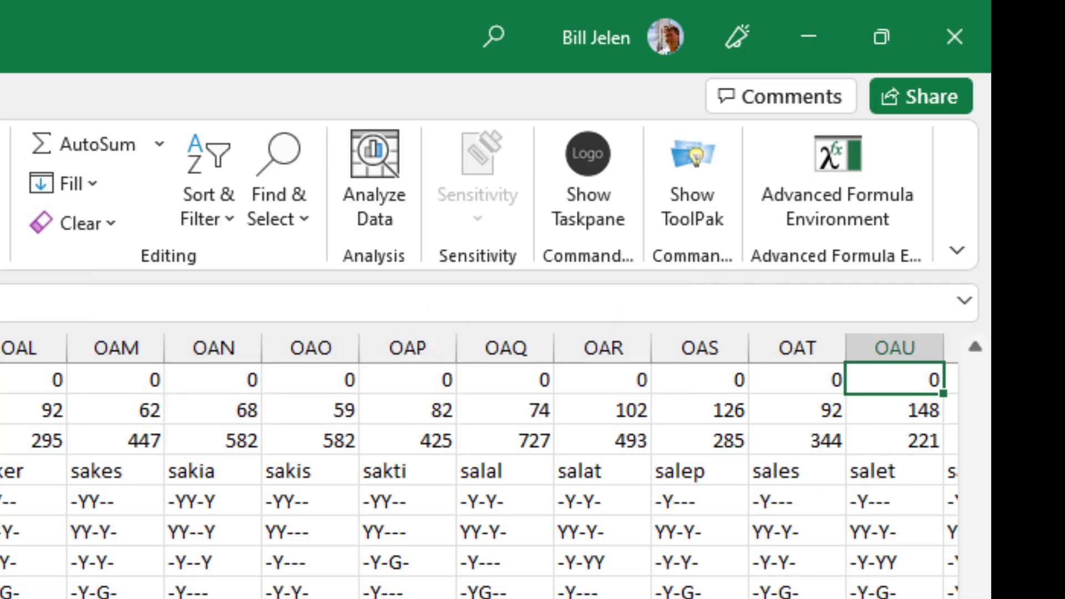
Step: Search the guess-word headings in row 2325 for slate to check its summary figures
{"action": "left_click", "coordinate": [476, 268]}
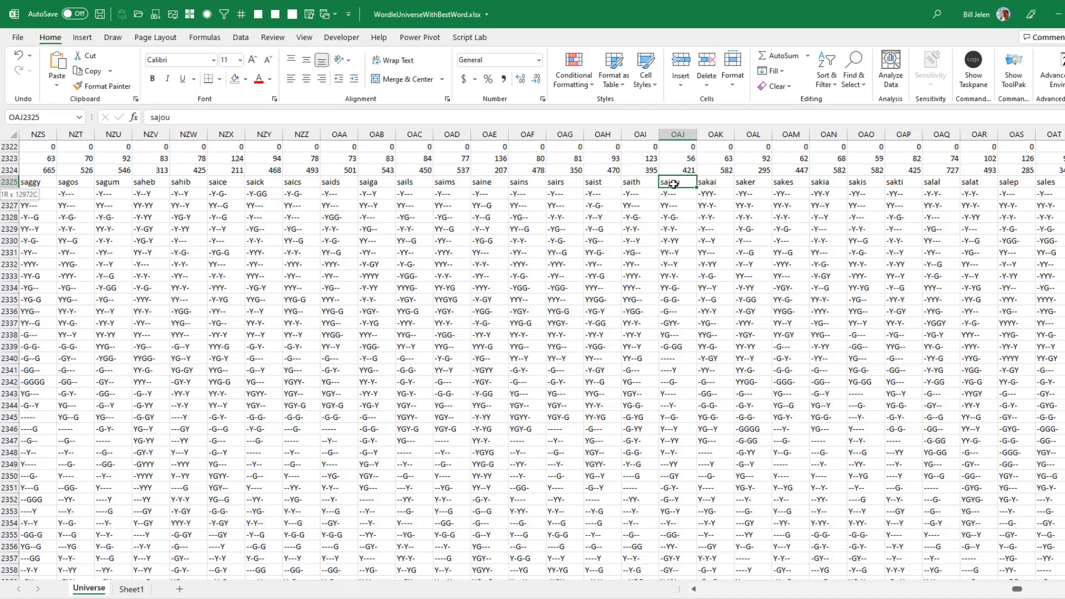
{"action": "scroll", "coordinate": [673, 184], "scroll_direction": "left", "scroll_amount": 15}
{"action": "key", "text": "ctrl+f"}
{"action": "type", "text": "slate"}
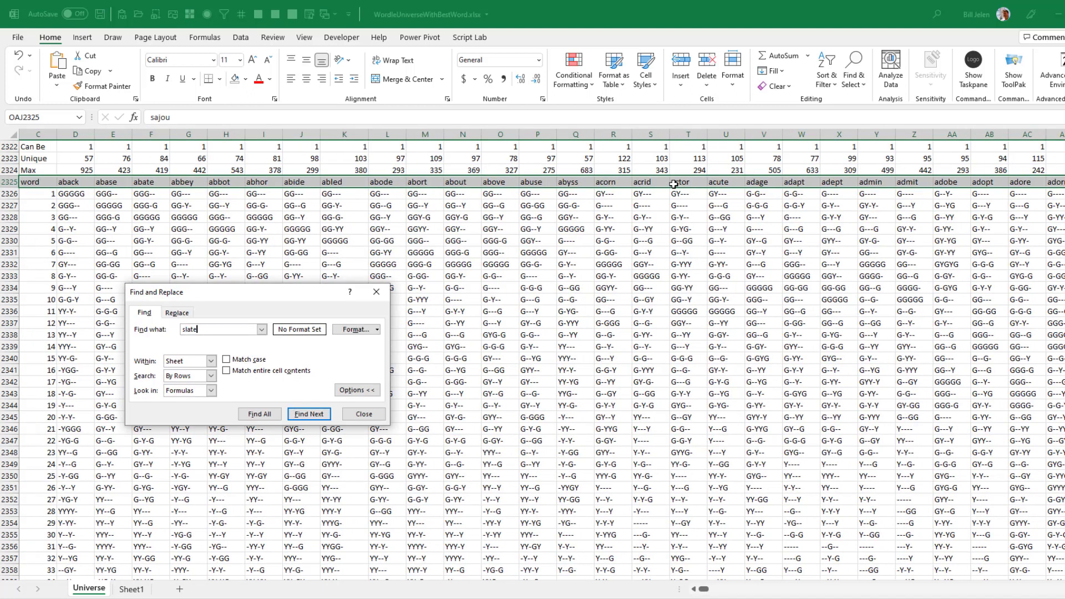
{"action": "key", "text": "Return"}
{"action": "key", "text": "Escape"}
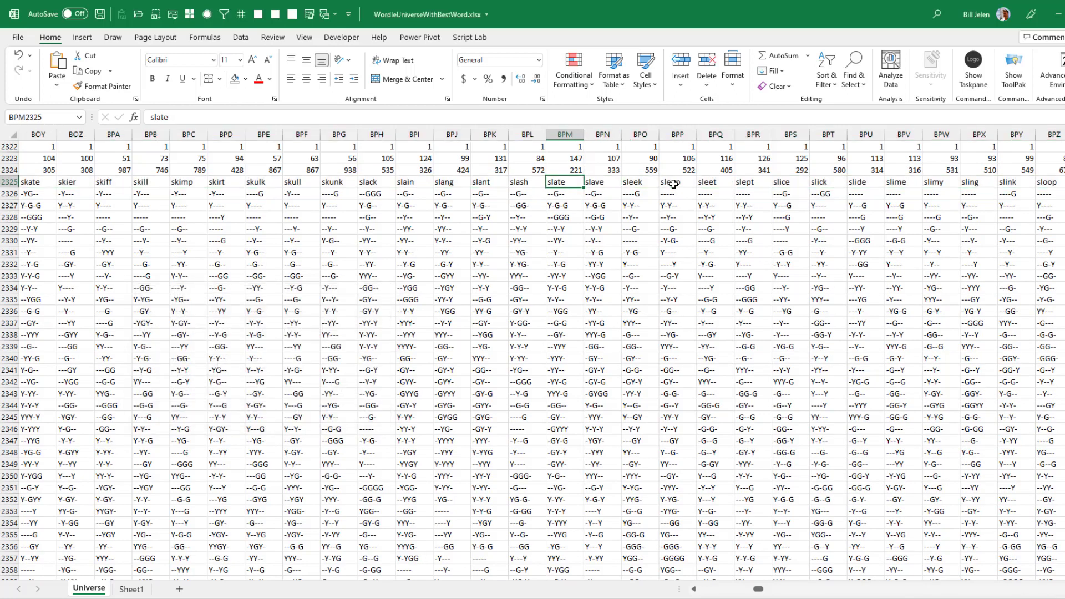
Step: Leave the slate column and return to the Can Be, Unique and Max labels at C2322
{"action": "key", "text": "ctrl+End"}
{"action": "key", "text": "ctrl+Left"}
{"action": "key", "text": "ctrl+Left"}
{"action": "key", "text": "ctrl+Left"}
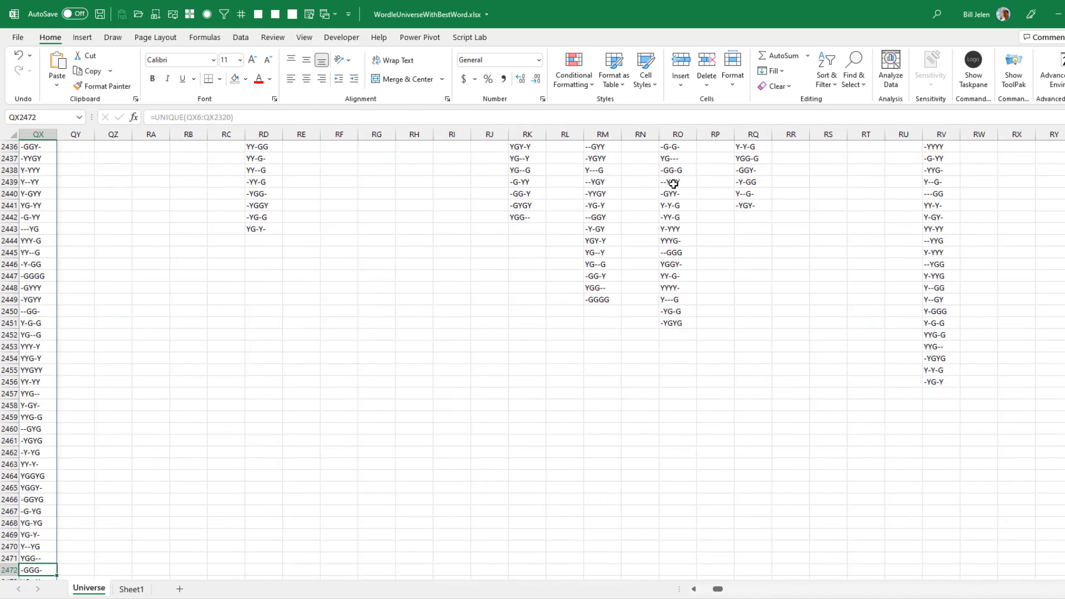
{"action": "key", "text": "ctrl+Left"}
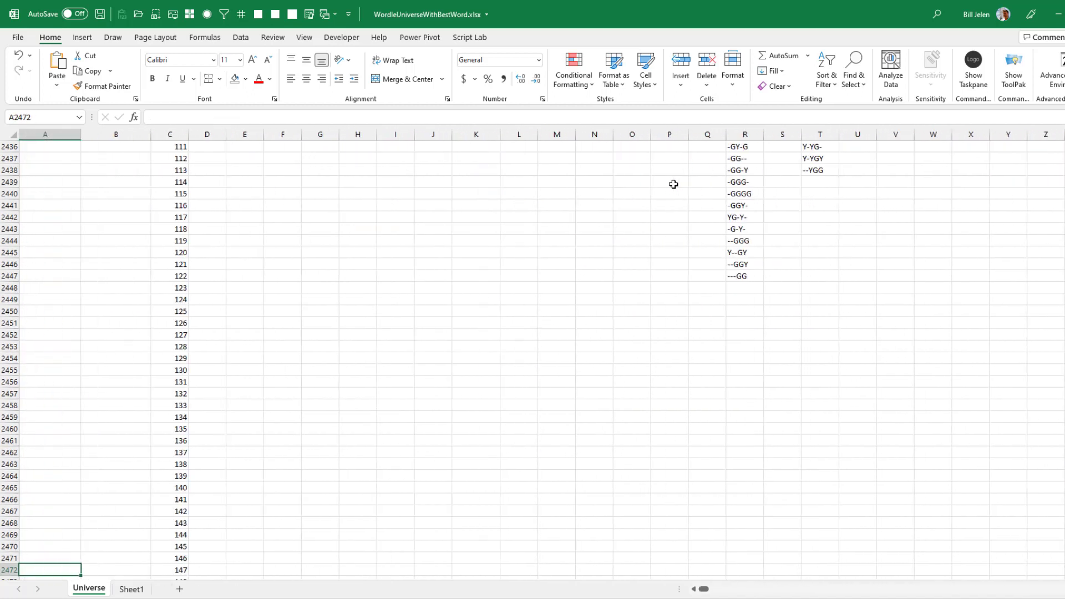
{"action": "key", "text": "ctrl+Right"}
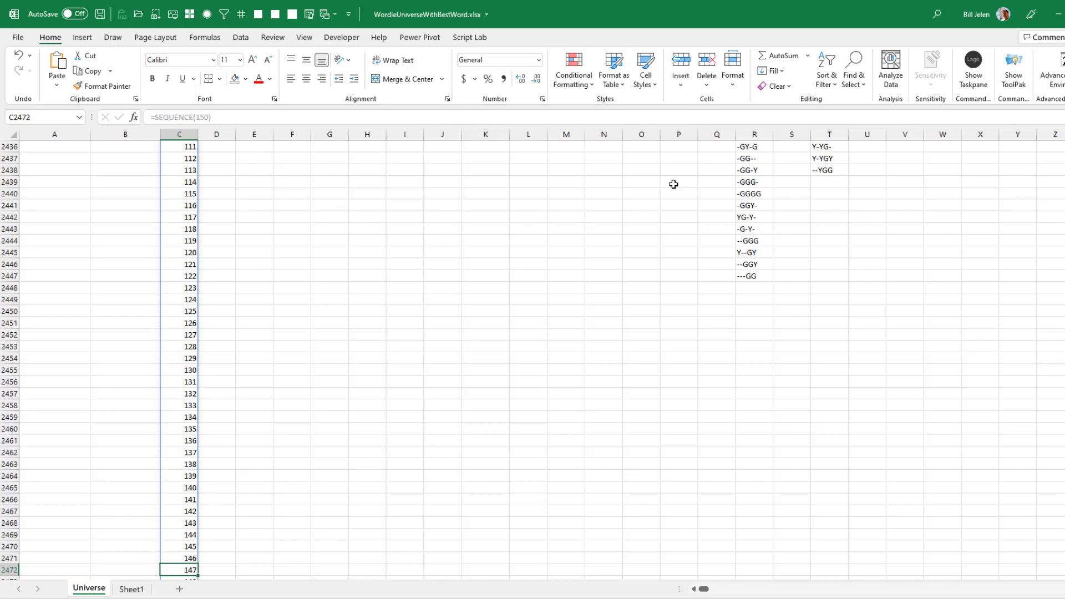
{"action": "key", "text": "ctrl+Up"}
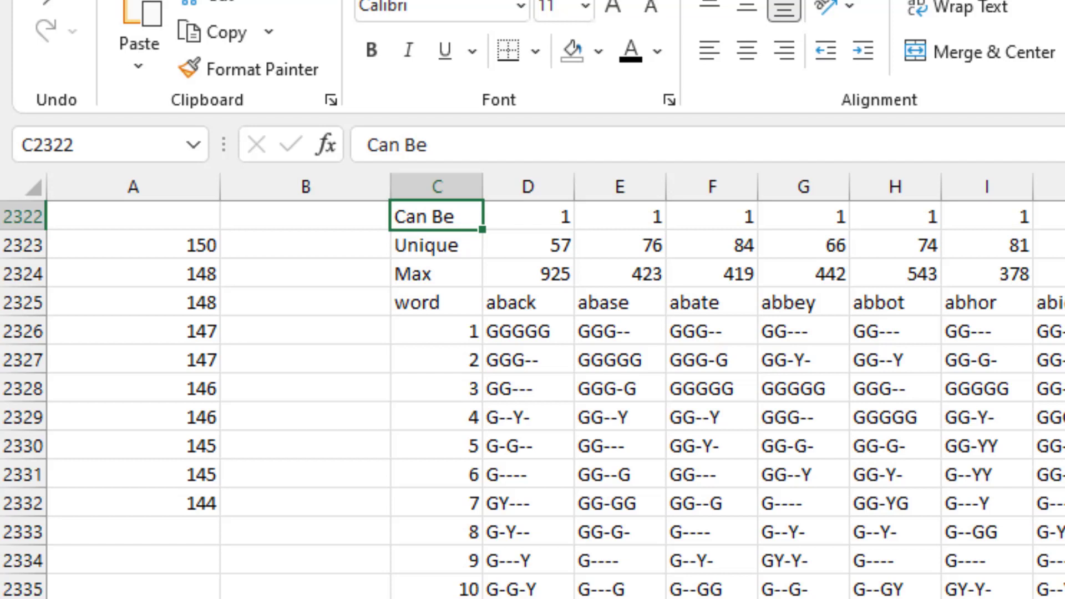
Step: Review the Unique and Max summary labels and the list of unique responses for the guess word aback
{"action": "left_click", "coordinate": [437, 245]}
{"action": "left_click", "coordinate": [437, 274]}
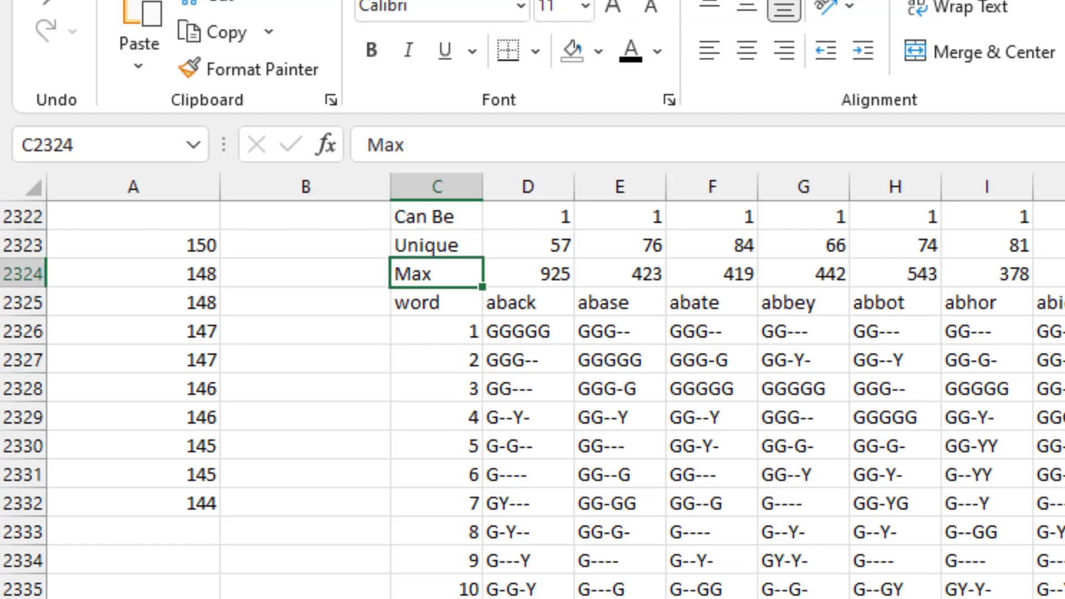
{"action": "left_click", "coordinate": [437, 360]}
{"action": "left_click", "coordinate": [528, 360]}
{"action": "left_click", "coordinate": [528, 417]}
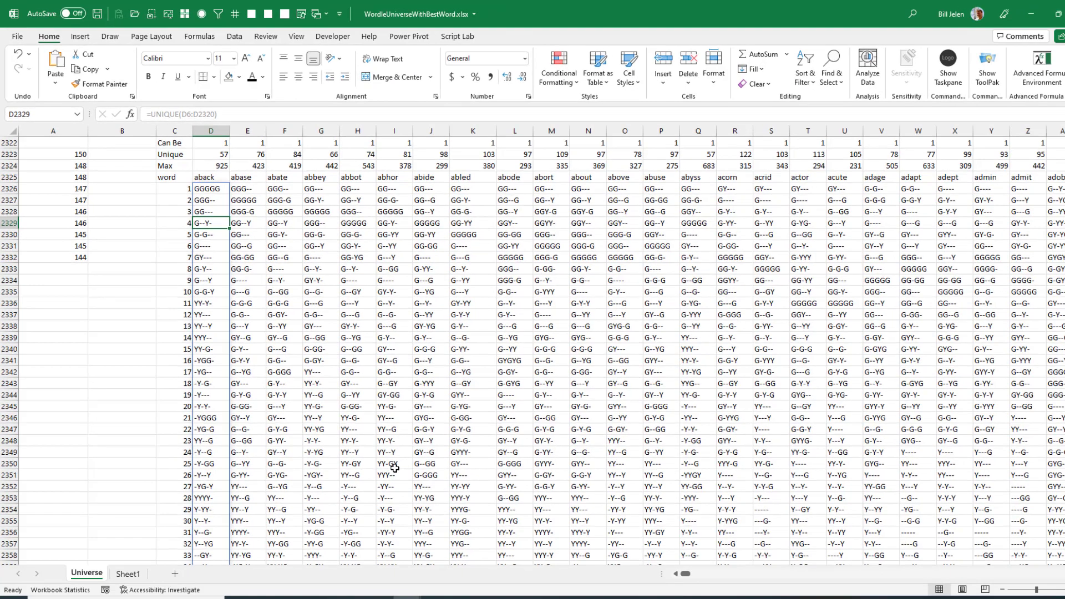
Step: Check how far the guess-word headings extend across row 2477 and select aback's first response count in D2478
{"action": "key", "text": "Left"}
{"action": "key", "text": "ctrl+Down"}
{"action": "key", "text": "Right"}
{"action": "key", "text": "ctrl+Down"}
{"action": "key", "text": "ctrl+shift+Right"}
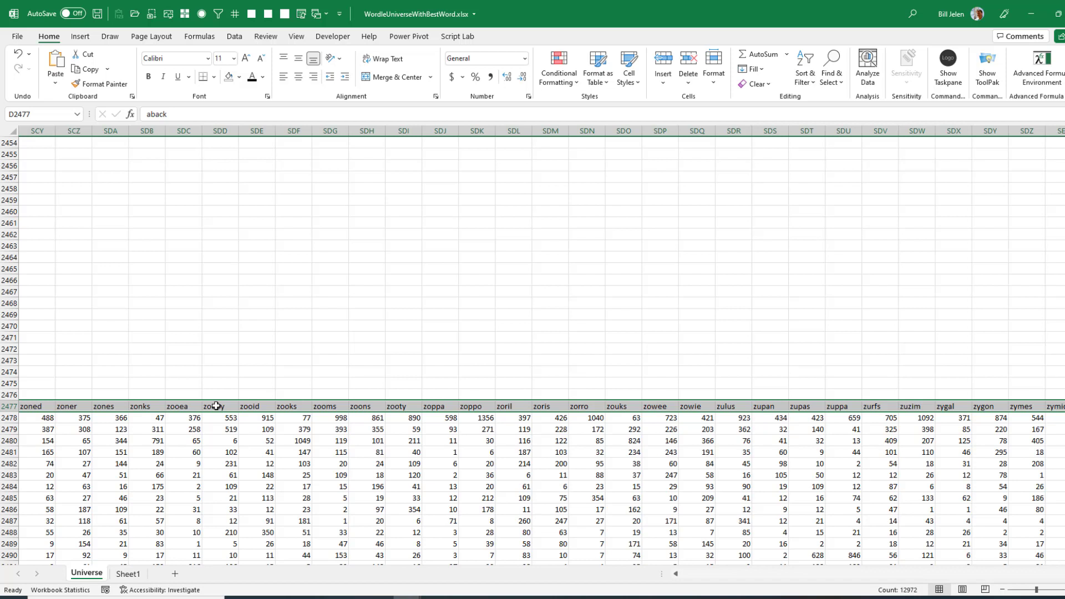
{"action": "key", "text": "ctrl+BackSpace"}
{"action": "key", "text": "Down"}
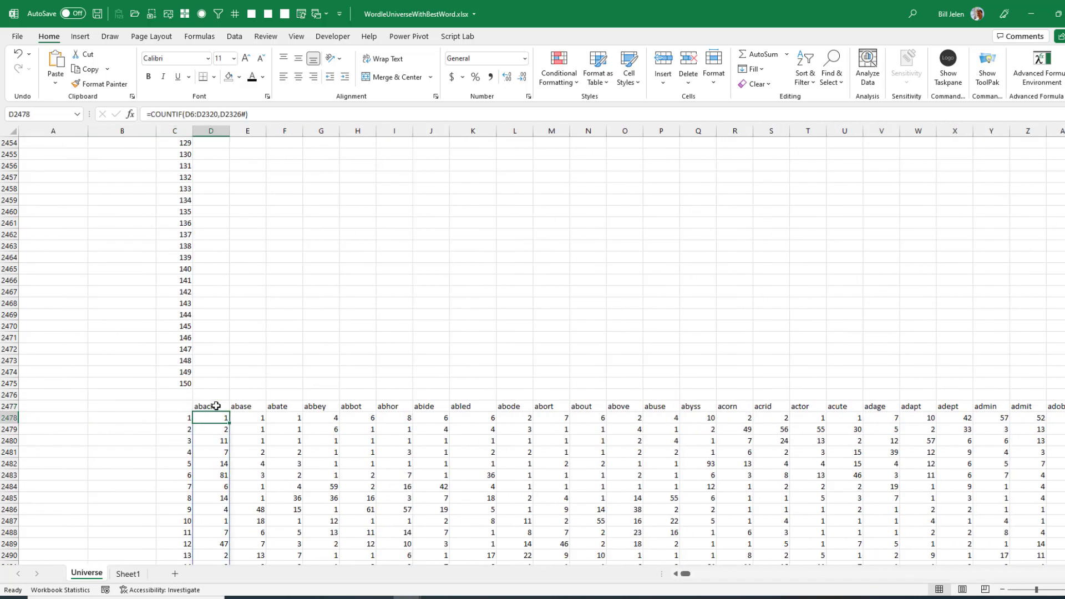
Step: Inspect the COUNTIF formula in D2478 and trace its reference to aback's unique-response list, leaving the formula as is
{"action": "key", "text": "F2"}
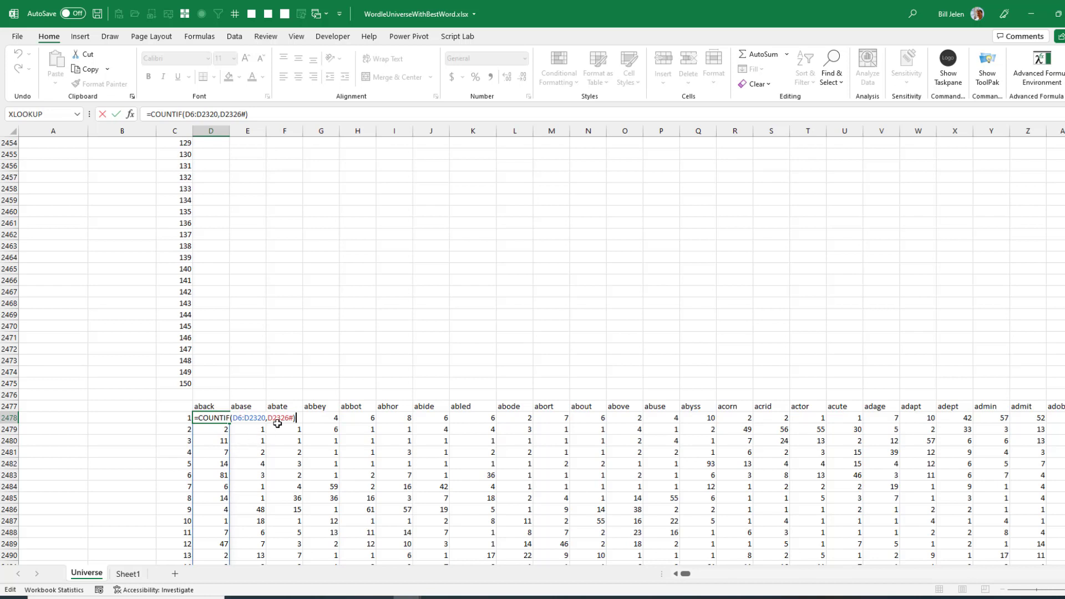
{"action": "scroll", "coordinate": [294, 353], "scroll_direction": "up", "scroll_amount": 5}
{"action": "scroll", "coordinate": [292, 350], "scroll_direction": "up", "scroll_amount": 15}
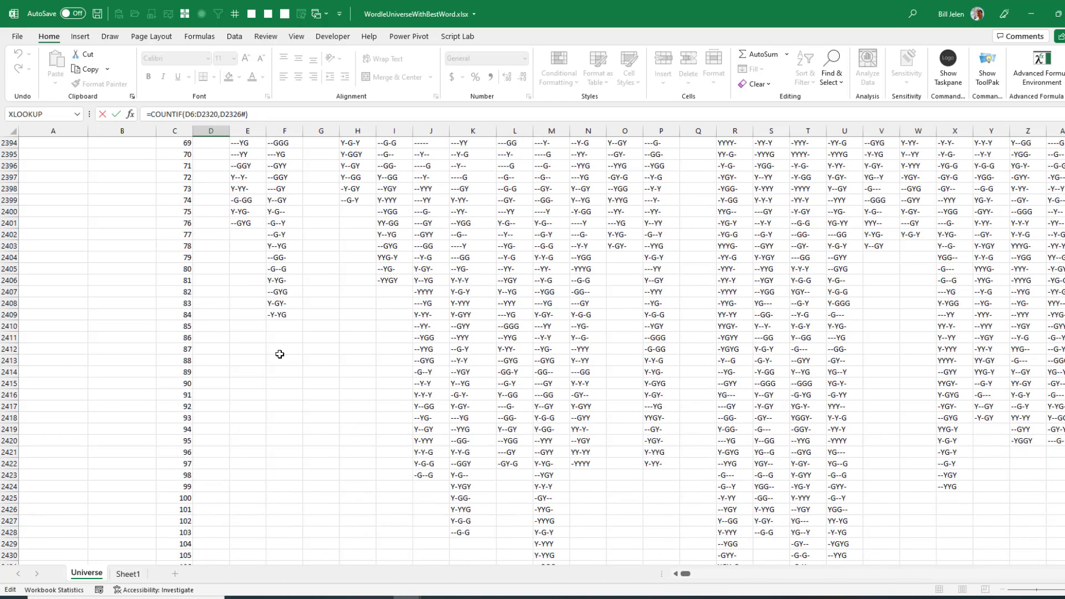
{"action": "scroll", "coordinate": [279, 354], "scroll_direction": "up", "scroll_amount": 7}
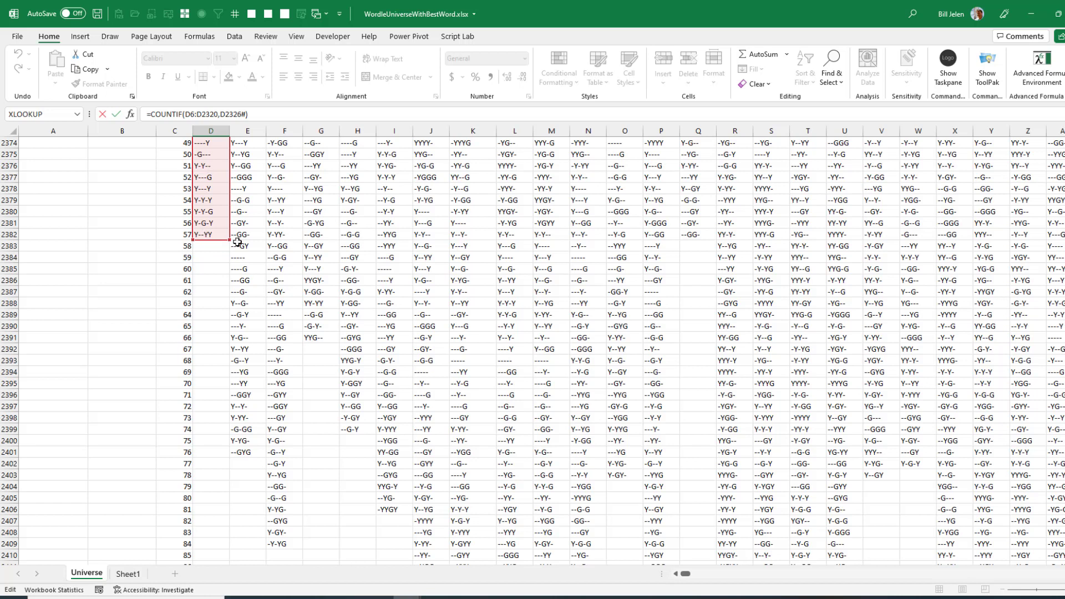
{"action": "scroll", "coordinate": [281, 417], "scroll_direction": "down", "scroll_amount": 1}
{"action": "scroll", "coordinate": [282, 418], "scroll_direction": "down", "scroll_amount": 15}
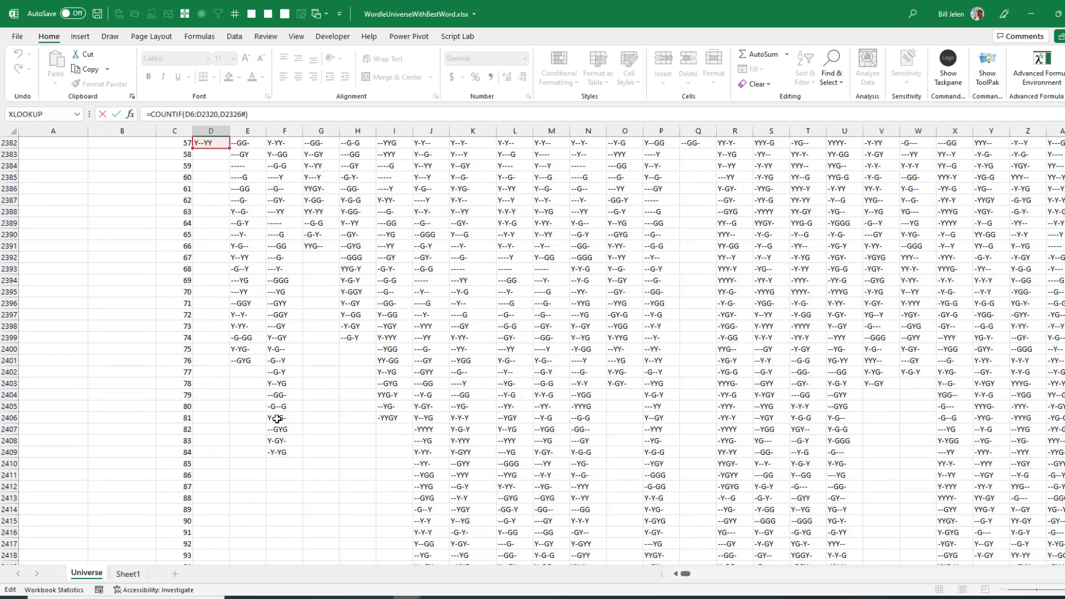
{"action": "scroll", "coordinate": [265, 435], "scroll_direction": "down", "scroll_amount": 14}
{"action": "scroll", "coordinate": [265, 435], "scroll_direction": "down", "scroll_amount": 1}
{"action": "key", "text": "ctrl+Return"}
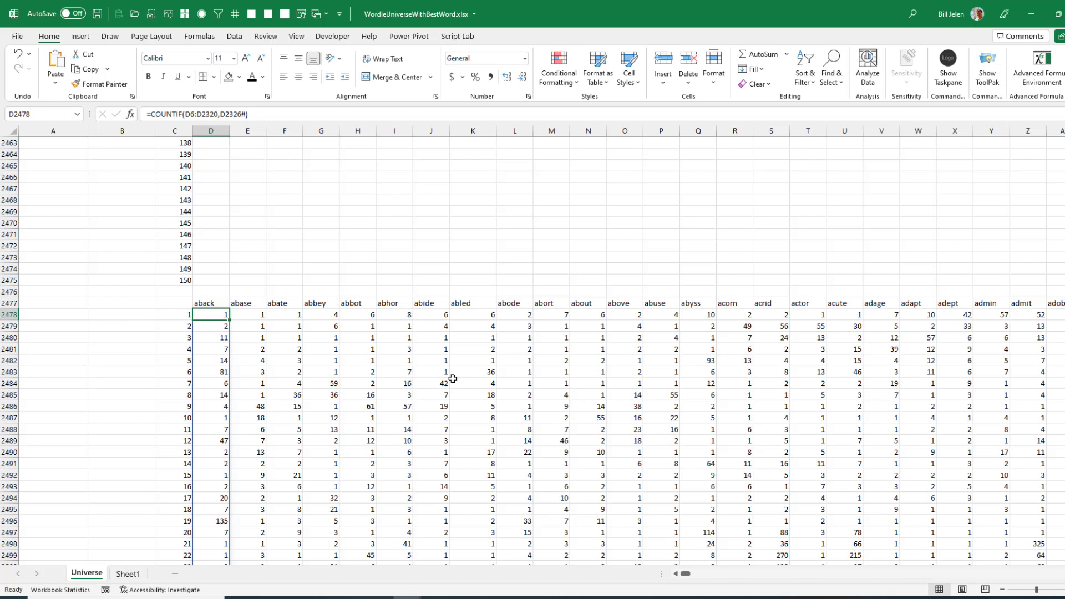
Step: Review all of aback's response counts, select the largest one, and find its matching response at index 44 in the unique list
{"action": "key", "text": "ctrl+shift+Down"}
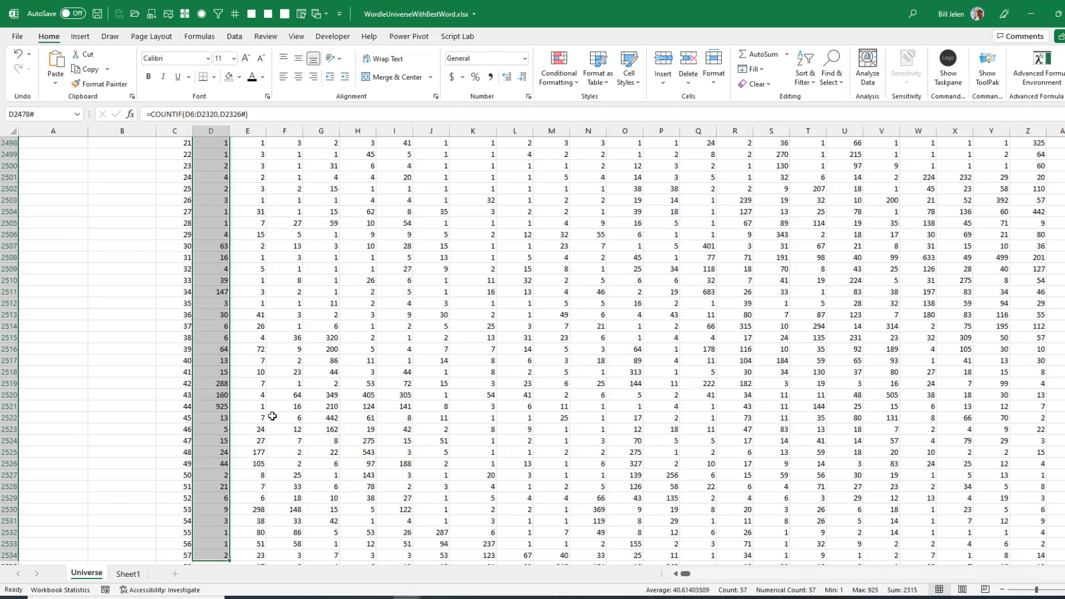
{"action": "left_click", "coordinate": [223, 407]}
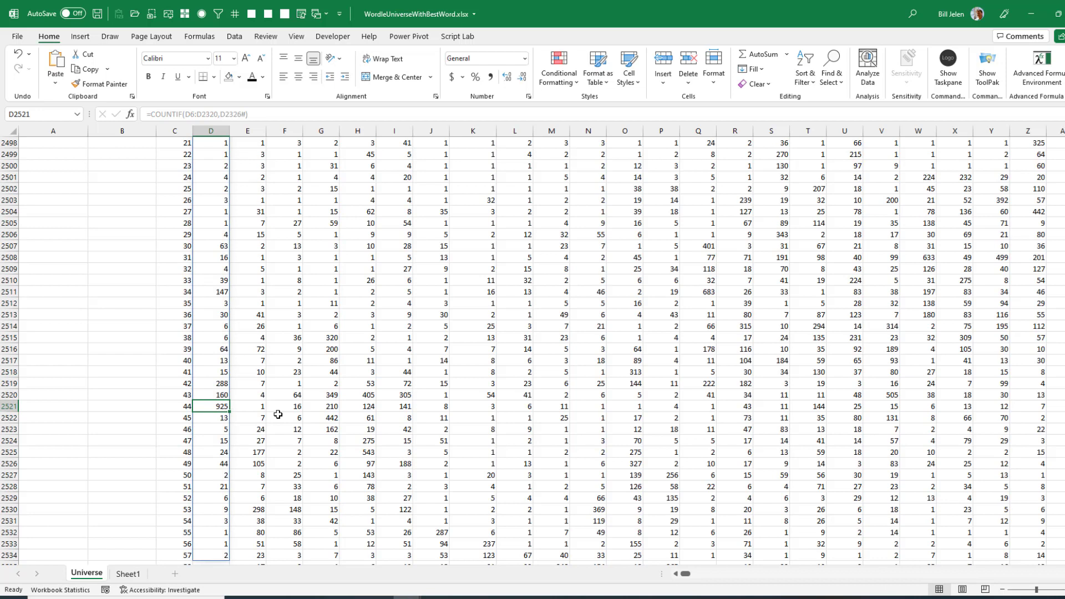
{"action": "key", "text": "ctrl+Up"}
{"action": "key", "text": "ctrl+Up"}
{"action": "key", "text": "ctrl+Up"}
{"action": "key", "text": "Down"}
{"action": "key", "text": "Down"}
{"action": "key", "text": "Down"}
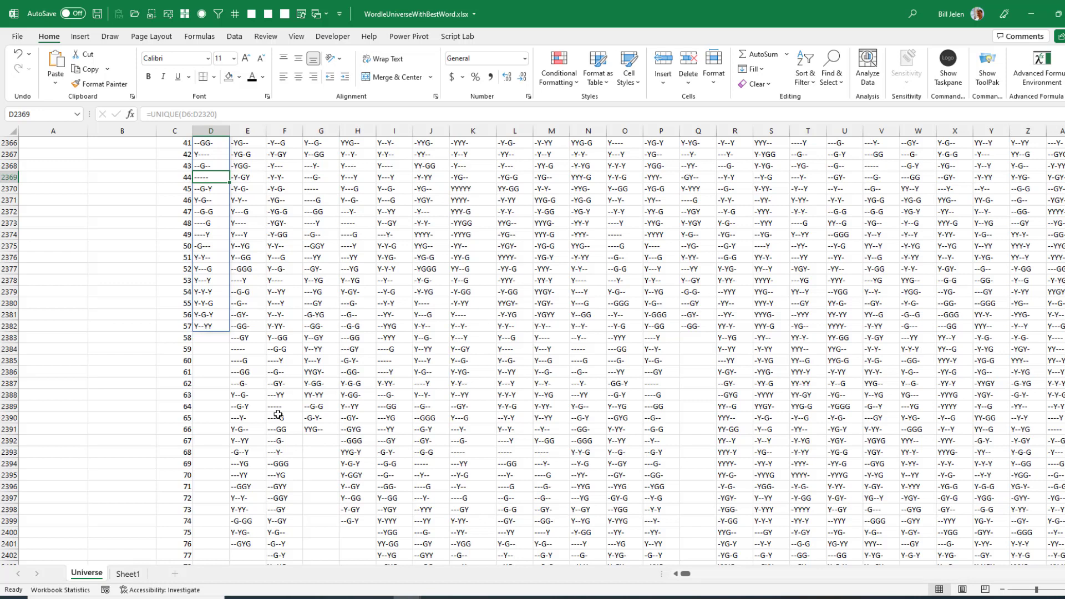
Step: Return to the response counts under row 2477, starting at D2478, and look over the guess-word columns
{"action": "key", "text": "Left"}
{"action": "key", "text": "ctrl+Down"}
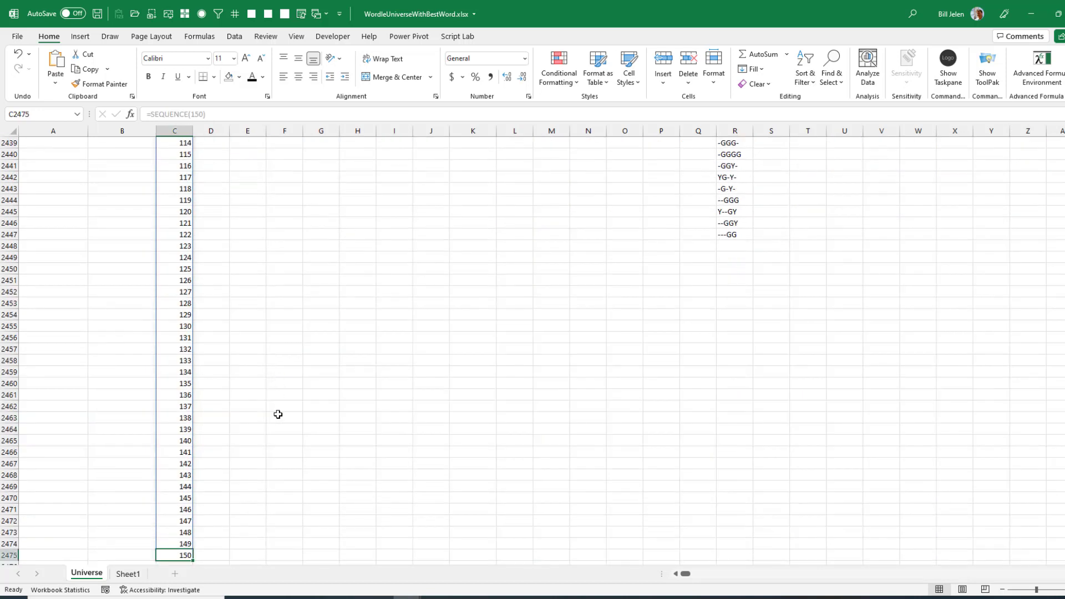
{"action": "scroll", "coordinate": [278, 417], "scroll_direction": "down", "scroll_amount": 6}
{"action": "left_click", "coordinate": [218, 394]}
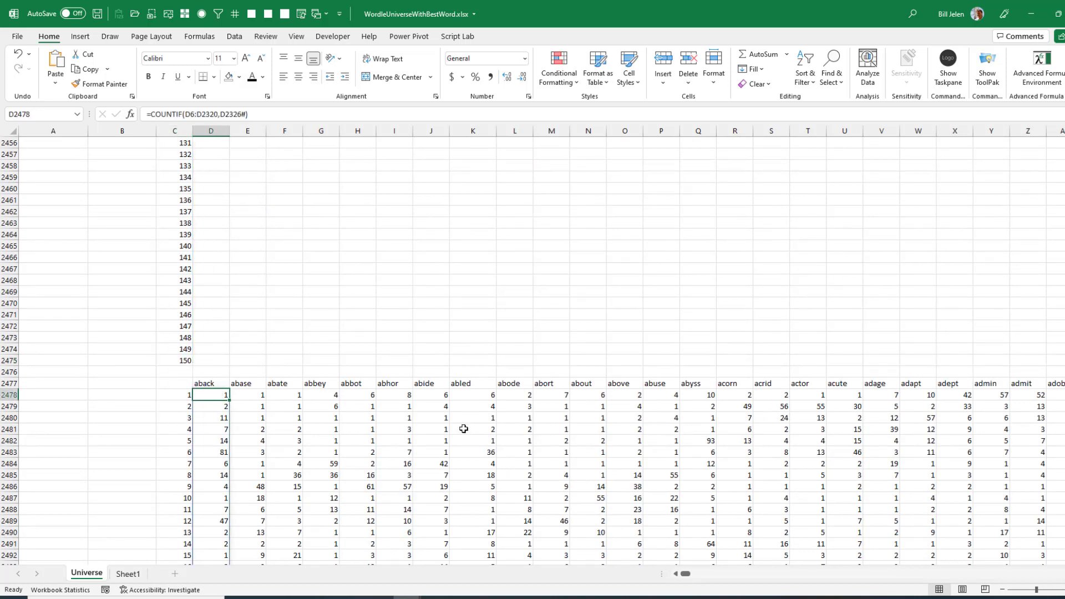
{"action": "scroll", "coordinate": [464, 429], "scroll_direction": "down", "scroll_amount": 3}
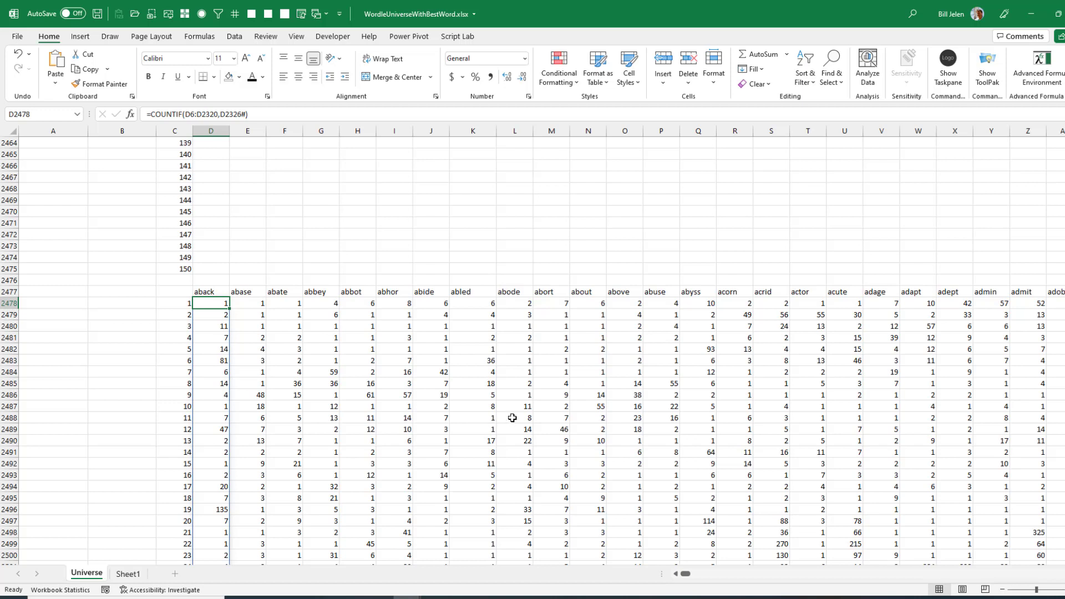
Step: Go back to the summary rows and inspect the formula behind aback's Max figure in D2324
{"action": "key", "text": "ctrl+Left"}
{"action": "key", "text": "ctrl+Up"}
{"action": "key", "text": "ctrl+Up"}
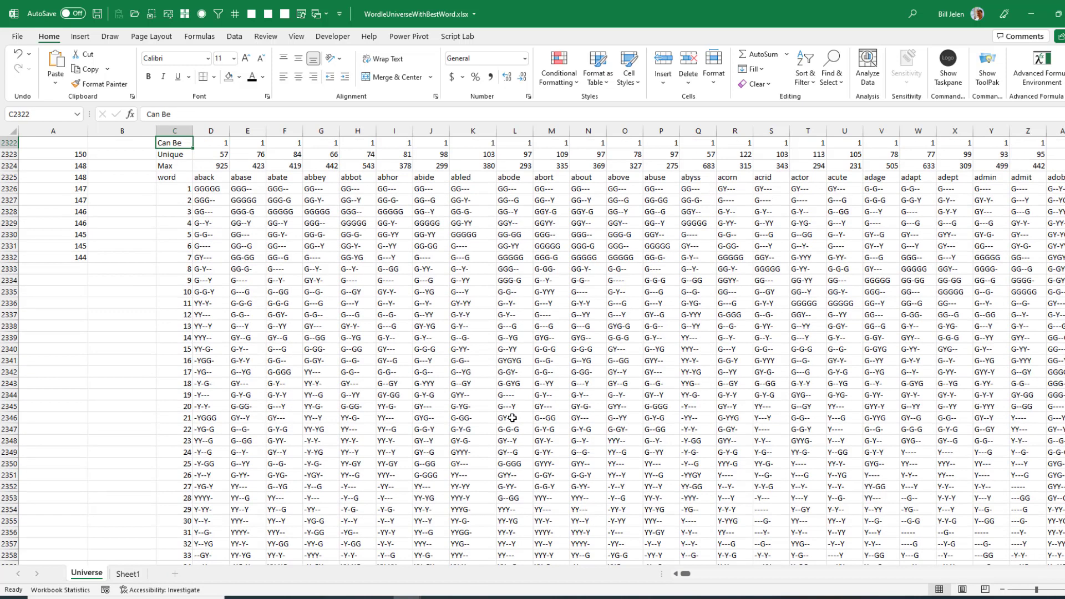
{"action": "left_click", "coordinate": [222, 167]}
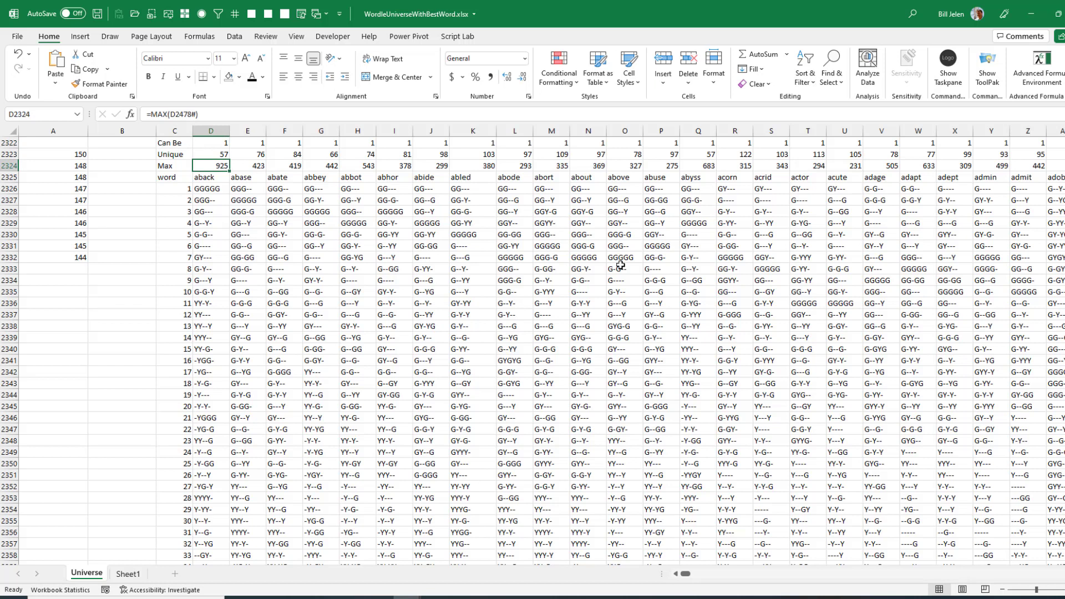
Step: Replace the ranking formula in A2323 with =SMALL(D2324:SEA2324,SEQUENCE(10)) to list the ten lowest Max values
{"action": "key", "text": "Up"}
{"action": "key", "text": "Left"}
{"action": "key", "text": "ctrl+Left"}
{"action": "key", "text": "Delete"}
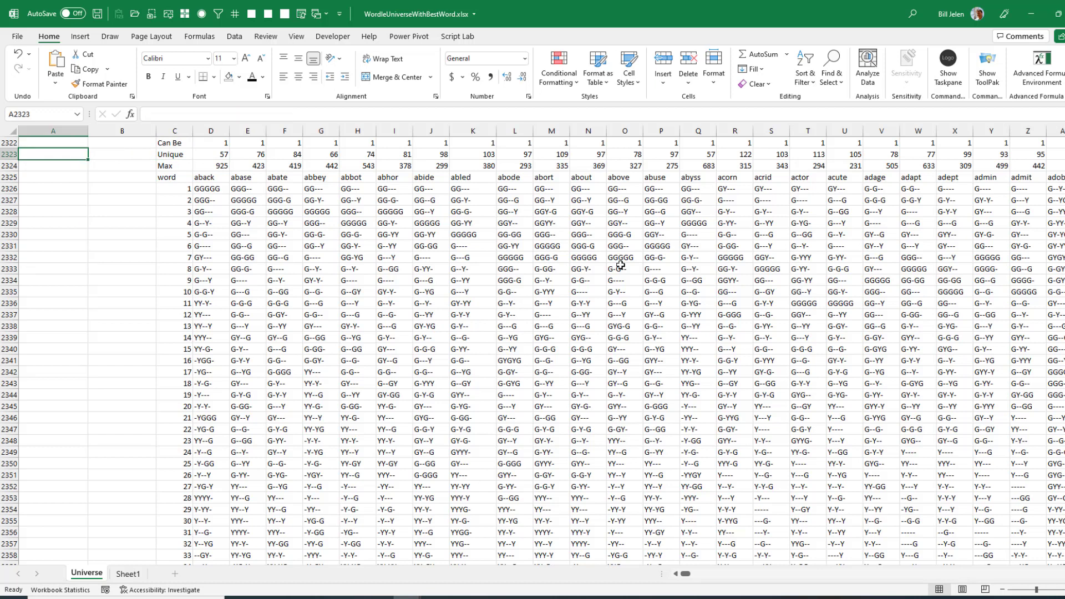
{"action": "type", "text": "=smal"}
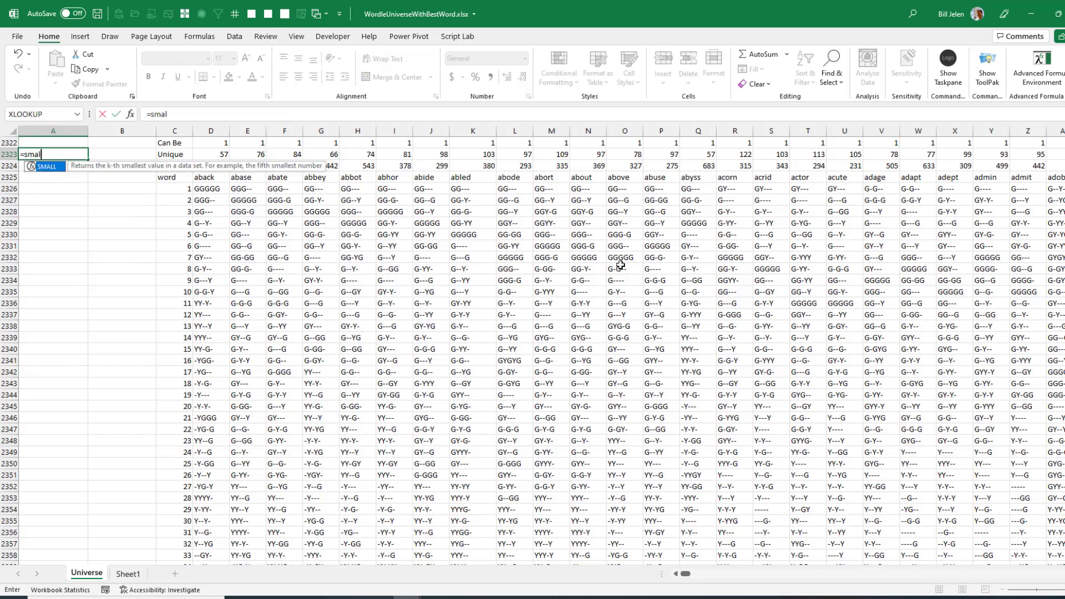
{"action": "type", "text": "l ("}
{"action": "key", "text": "Right"}
{"action": "key", "text": "Right"}
{"action": "key", "text": "Down"}
{"action": "key", "text": "Right"}
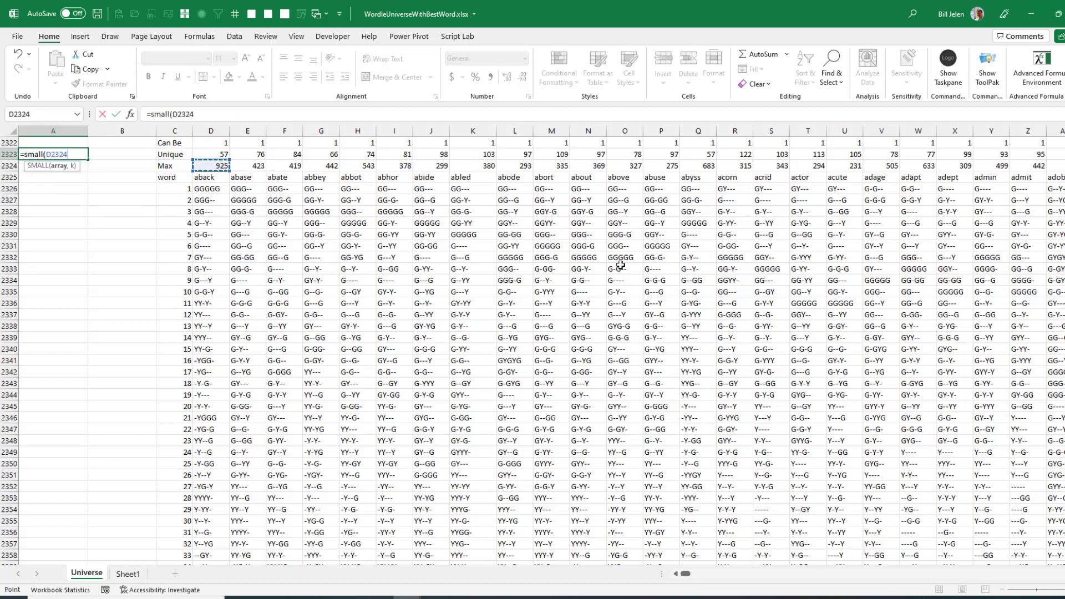
{"action": "key", "text": "ctrl+shift+Right"}
{"action": "type", "text": ",sequ"}
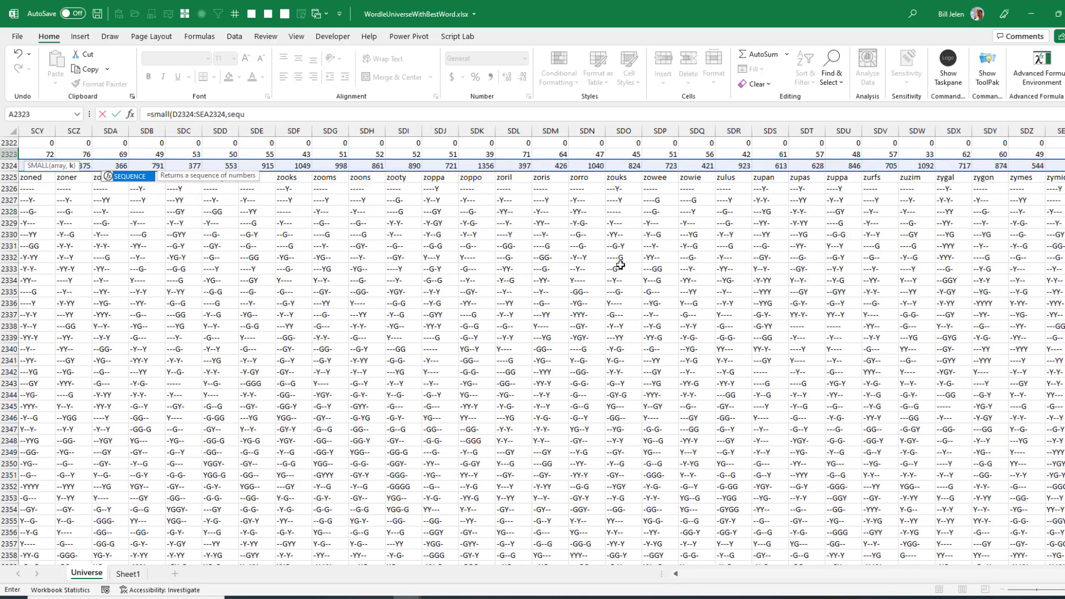
{"action": "key", "text": "Tab"}
{"action": "type", "text": "10))"}
{"action": "key", "text": "Return"}
{"action": "key", "text": "Up"}
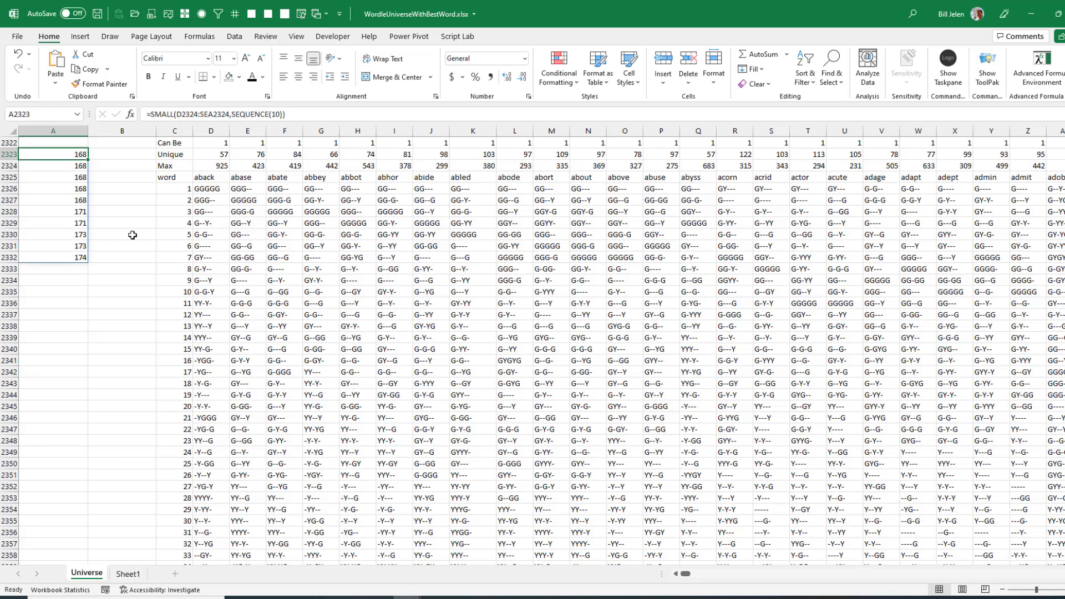
Step: On Sheet1, sort the word list in ascending order by its Max column
{"action": "key", "text": "ctrl+Page_Down"}
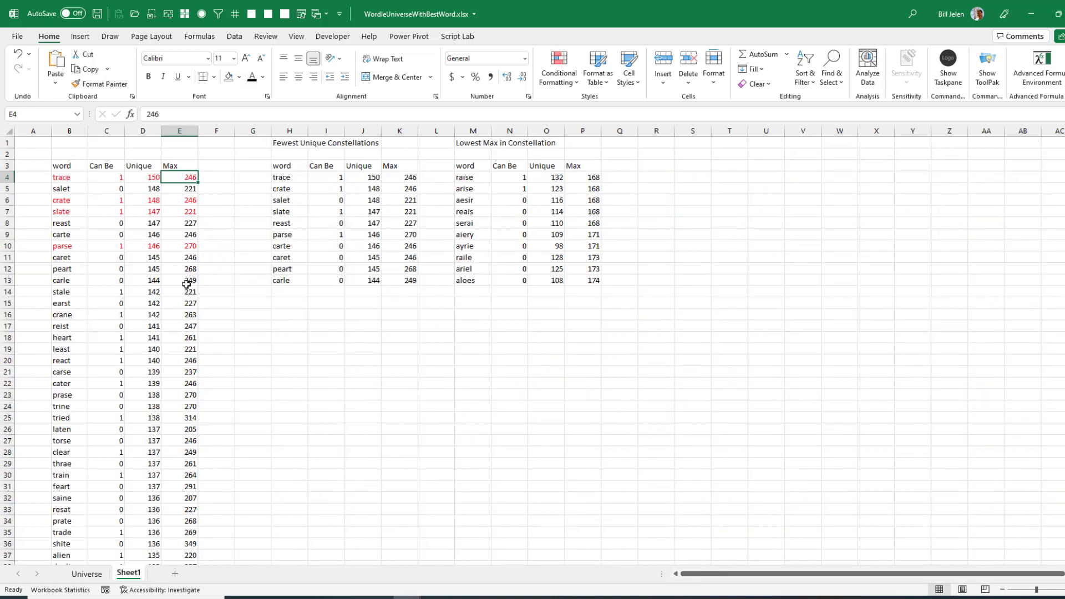
{"action": "left_click", "coordinate": [236, 37]}
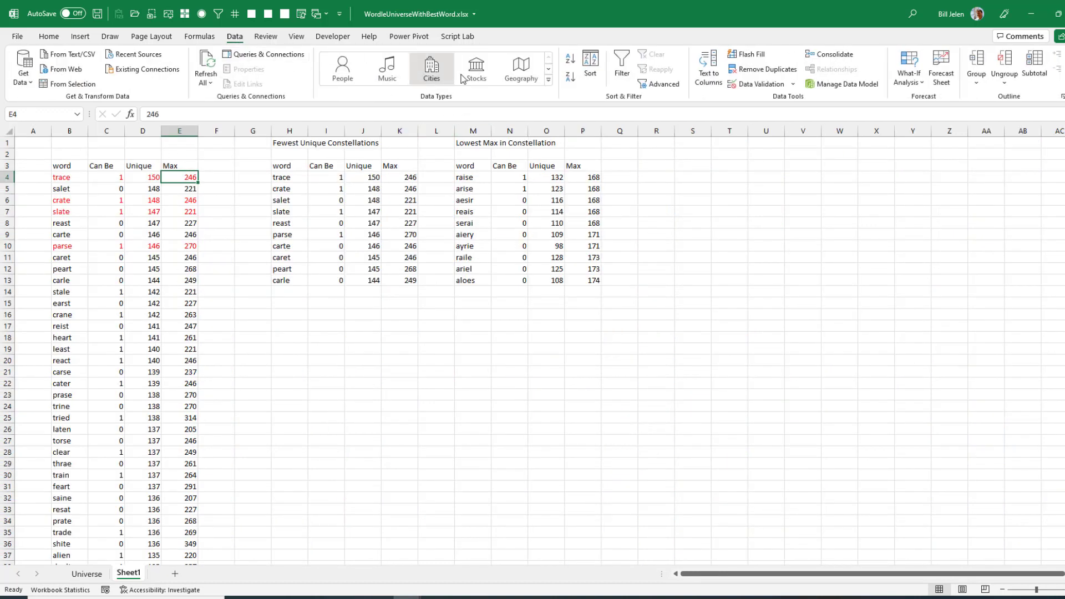
{"action": "left_click", "coordinate": [571, 61]}
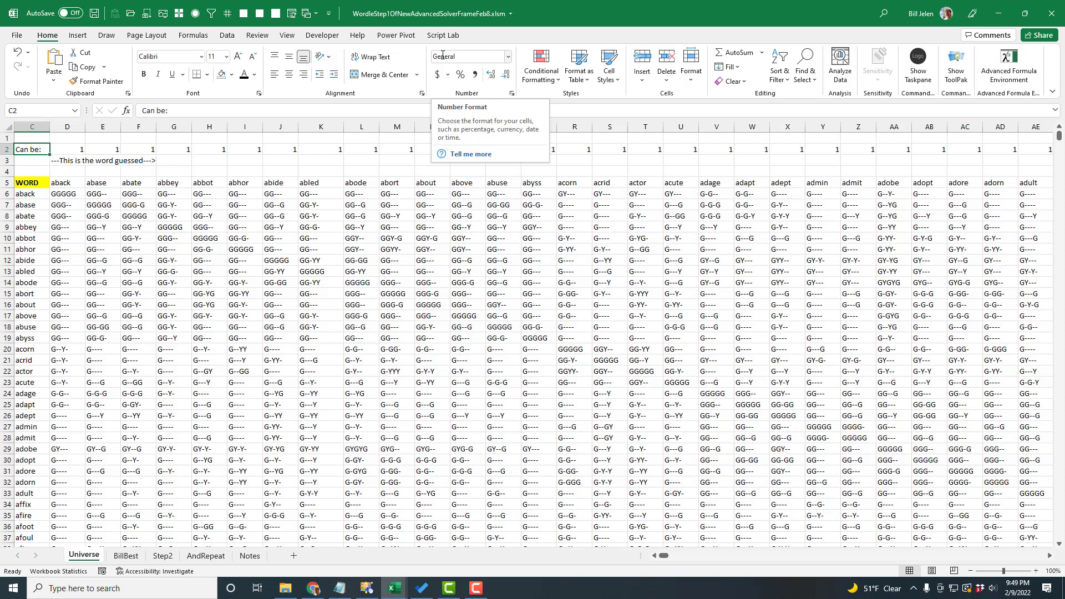
Step: In the WordleStep1OfNewAdvancedSolverFrameFeb8.xlsm workbook, select the full response grid on the Universe sheet from D6 to check its size
{"action": "key", "text": "Down"}
{"action": "key", "text": "Down"}
{"action": "key", "text": "Down"}
{"action": "key", "text": "Down"}
{"action": "key", "text": "Right"}
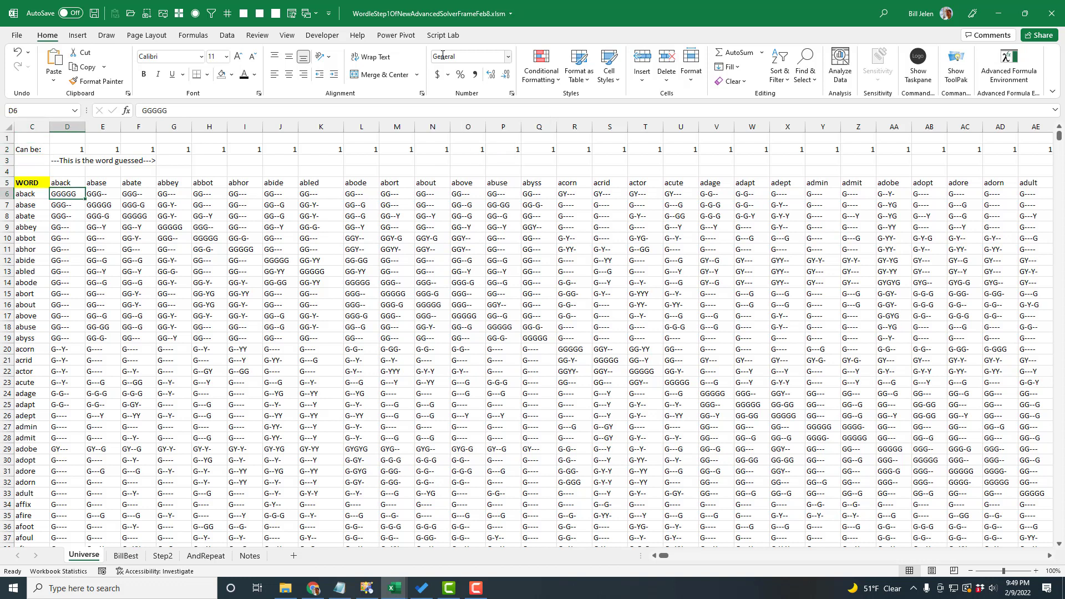
{"action": "key", "text": "ctrl+shift+Down"}
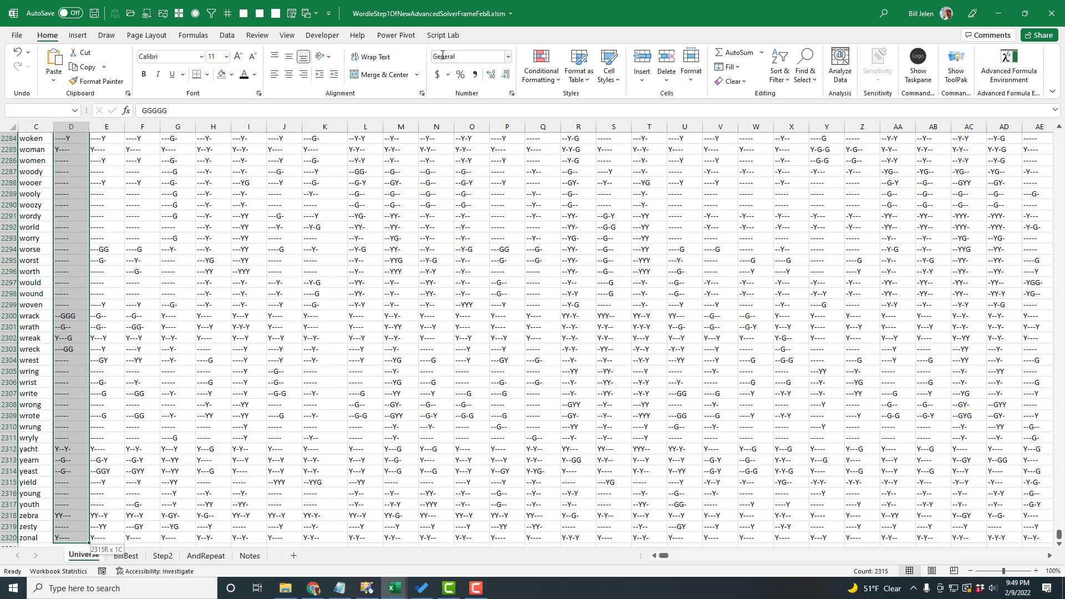
{"action": "key", "text": "ctrl+shift+Right"}
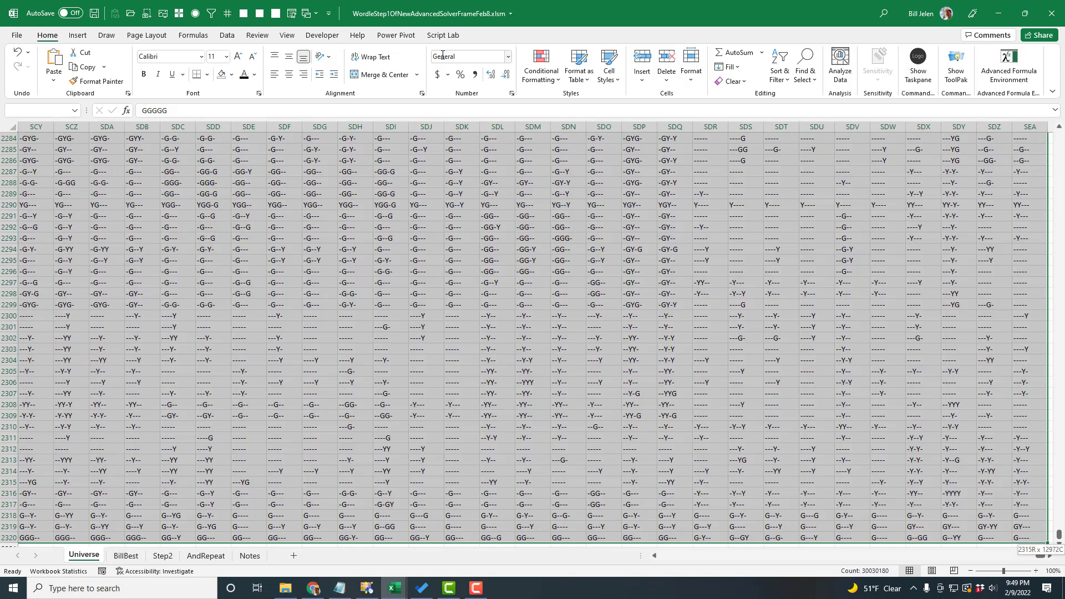
{"action": "key", "text": "ctrl+BackSpace"}
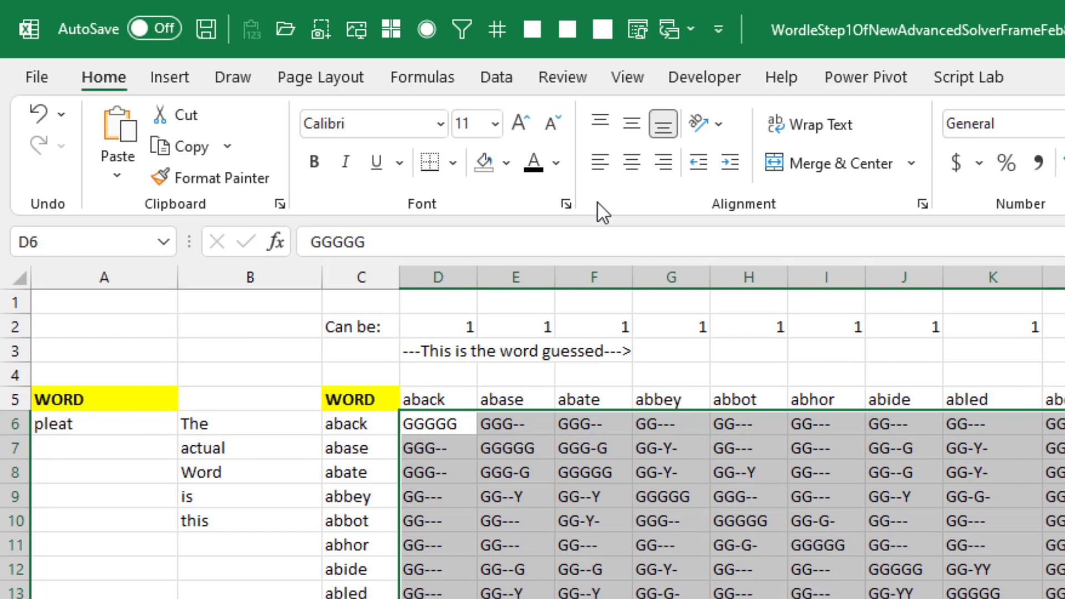
Step: Select the response table from the WORD heading in C5 down through all words and across the guess-word columns
{"action": "key", "text": "Up"}
{"action": "key", "text": "Left"}
{"action": "key", "text": "ctrl+shift+Down"}
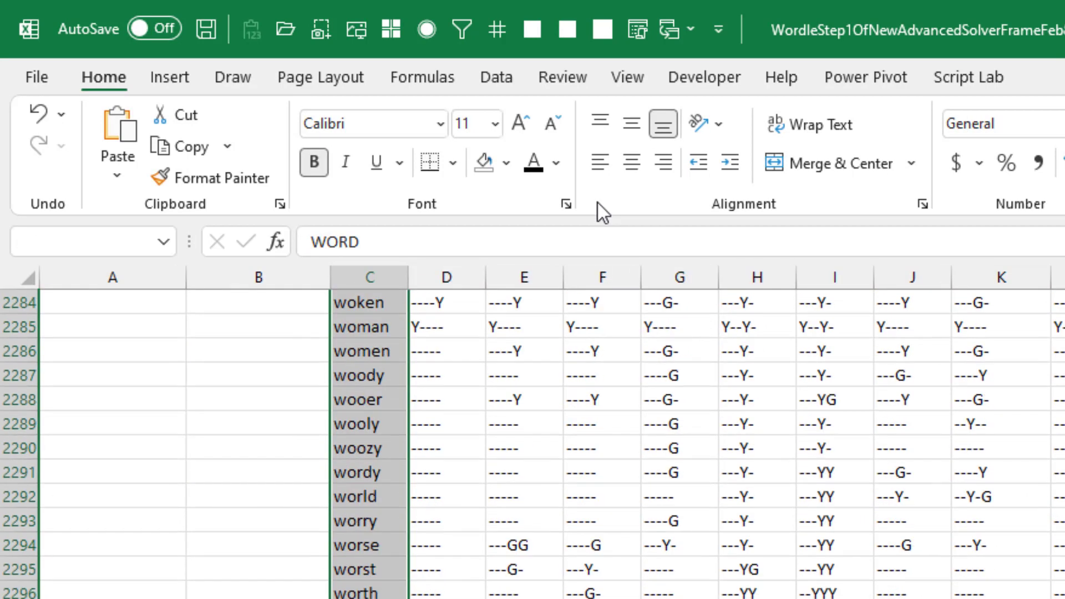
{"action": "key", "text": "ctrl+shift+Right"}
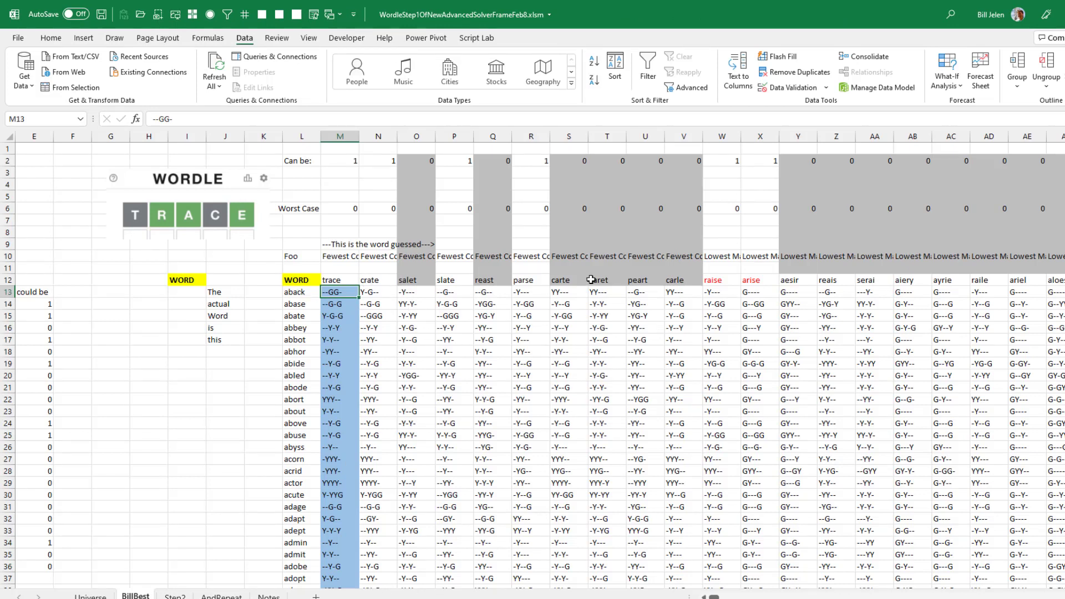
Step: Look across the guessed words in row 12 of the BillBest sheet, from reais through the Common words
{"action": "left_click", "coordinate": [823, 283]}
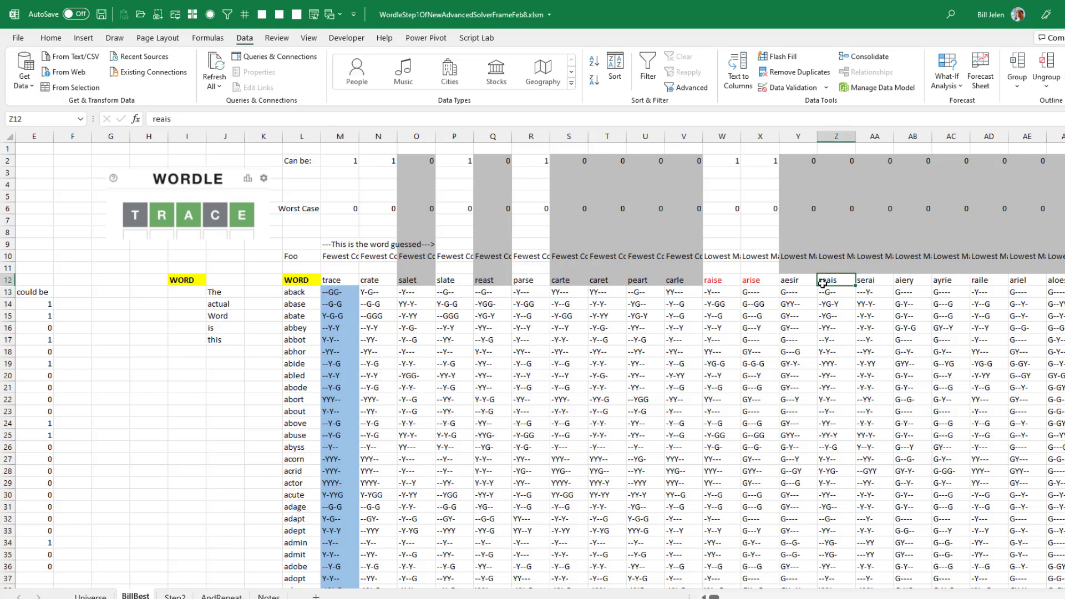
{"action": "key", "text": "Right"}
{"action": "key", "text": "Right"}
{"action": "key", "text": "Right"}
{"action": "key", "text": "Right"}
{"action": "key", "text": "Right"}
{"action": "key", "text": "Right"}
{"action": "key", "text": "Right"}
{"action": "key", "text": "Right"}
{"action": "key", "text": "Right"}
{"action": "key", "text": "Right"}
{"action": "key", "text": "Right"}
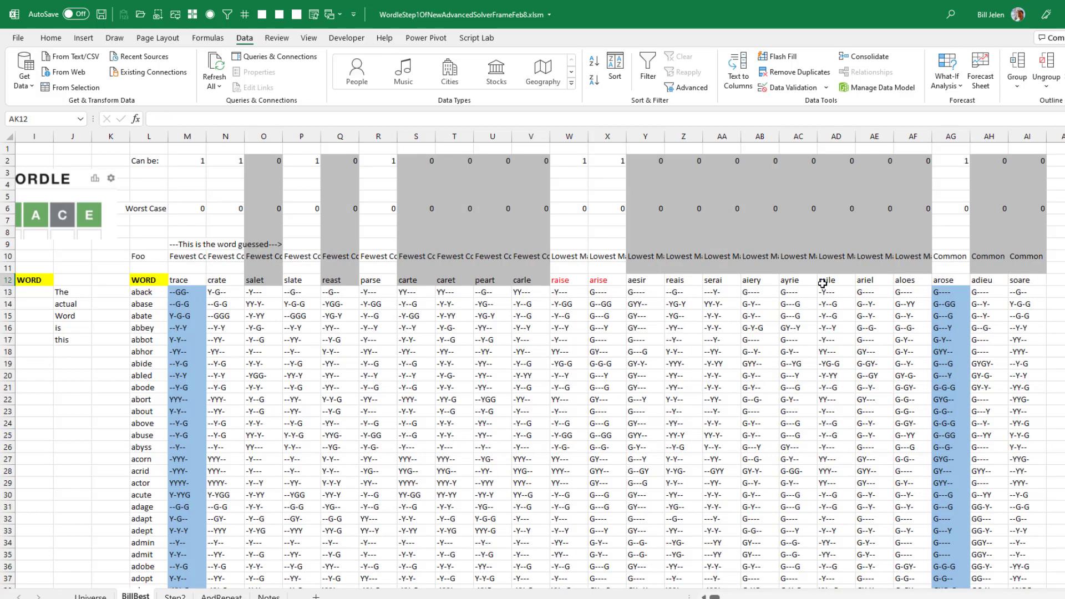
{"action": "key", "text": "Left"}
{"action": "key", "text": "Left"}
{"action": "key", "text": "Left"}
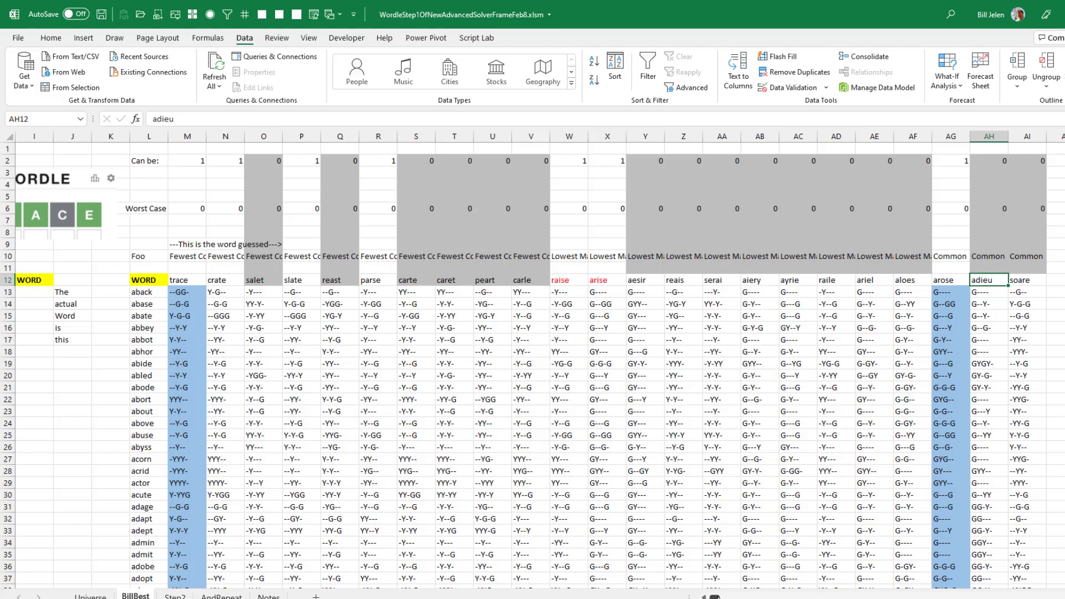
{"action": "scroll", "coordinate": [717, 596], "scroll_direction": "left", "scroll_amount": 3}
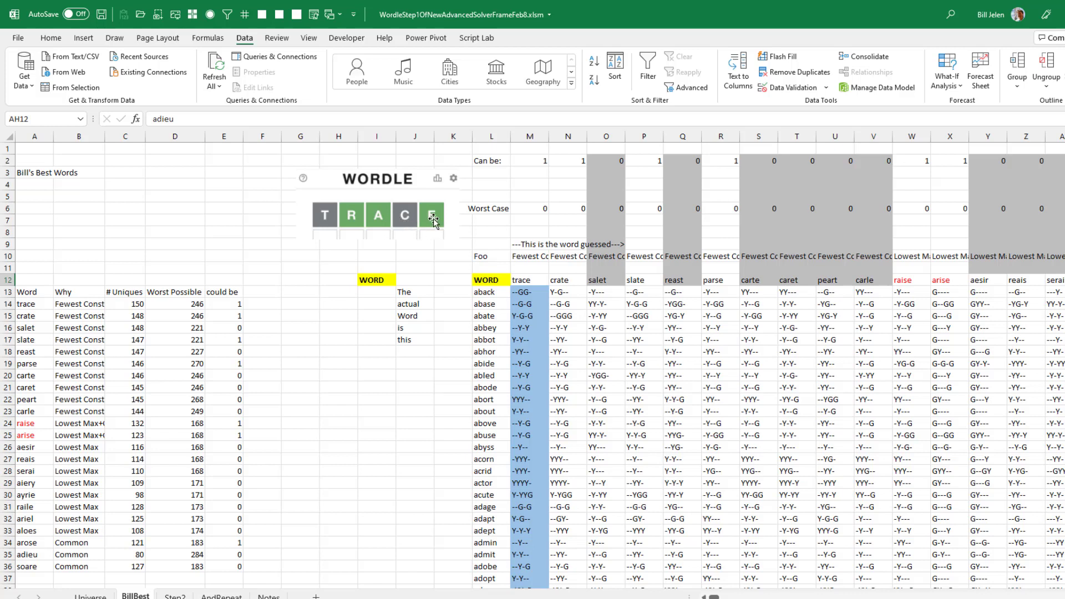
Step: Filter the trace column on the BillBest sheet to words with the response -GG-G
{"action": "left_click", "coordinate": [537, 282]}
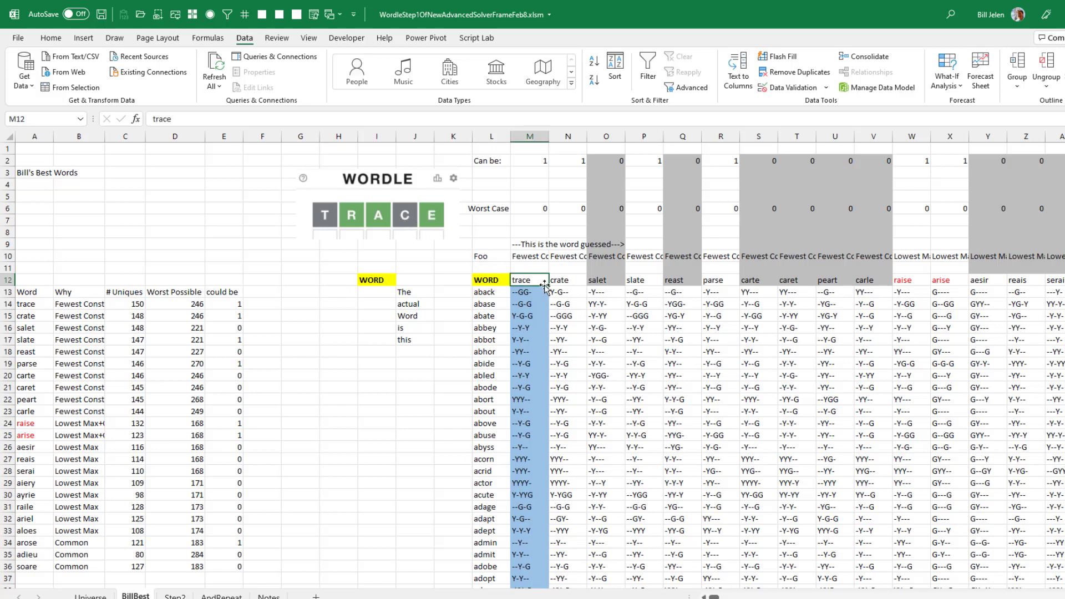
{"action": "key", "text": "ctrl+shift+Down"}
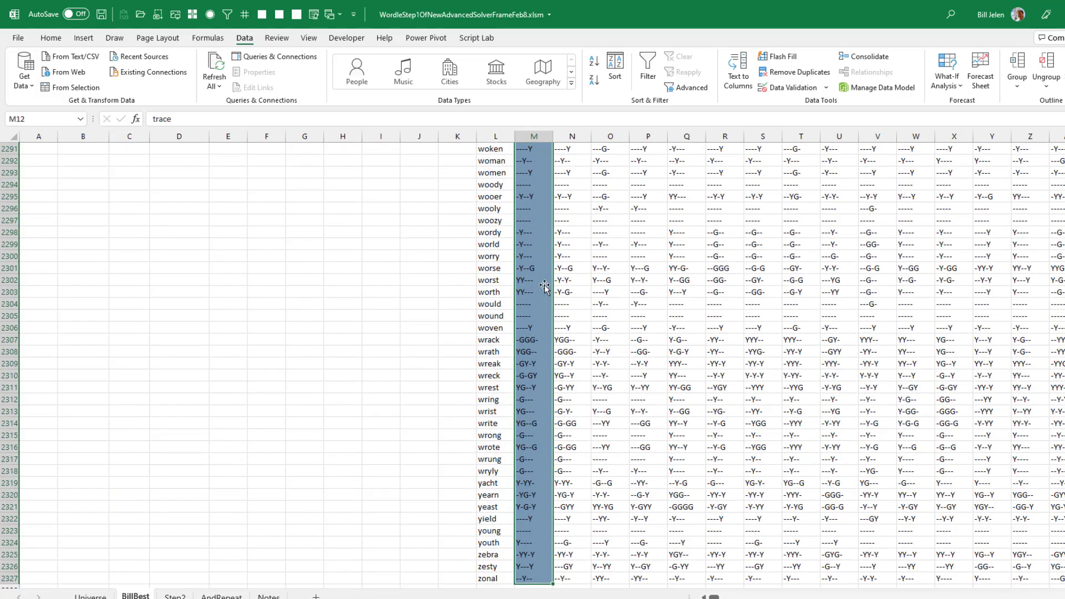
{"action": "left_click", "coordinate": [647, 67]}
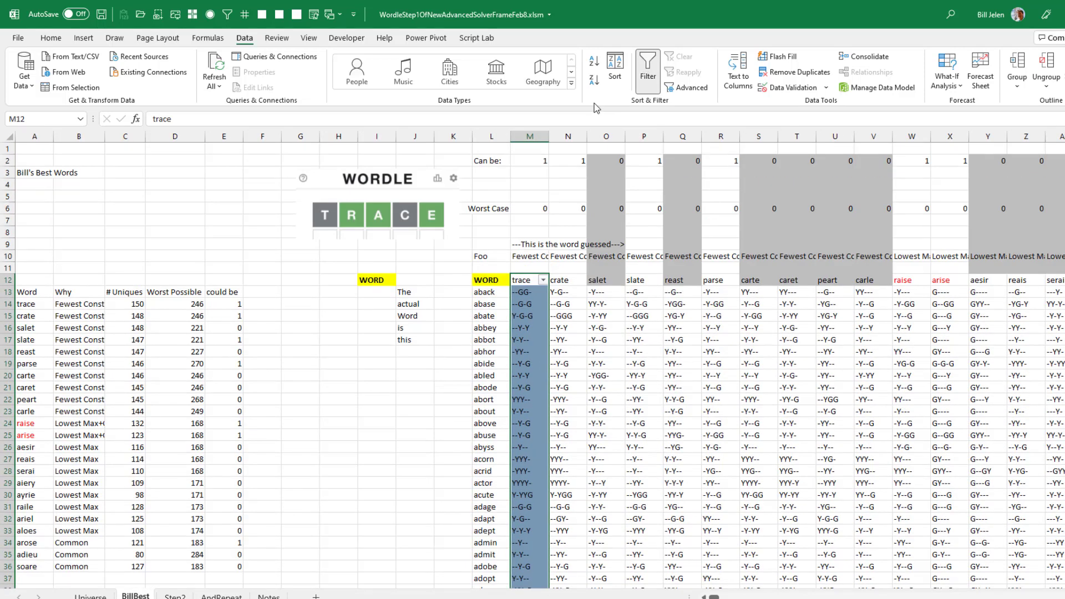
{"action": "left_click", "coordinate": [542, 280]}
{"action": "left_click", "coordinate": [442, 407]}
{"action": "type", "text": "-"}
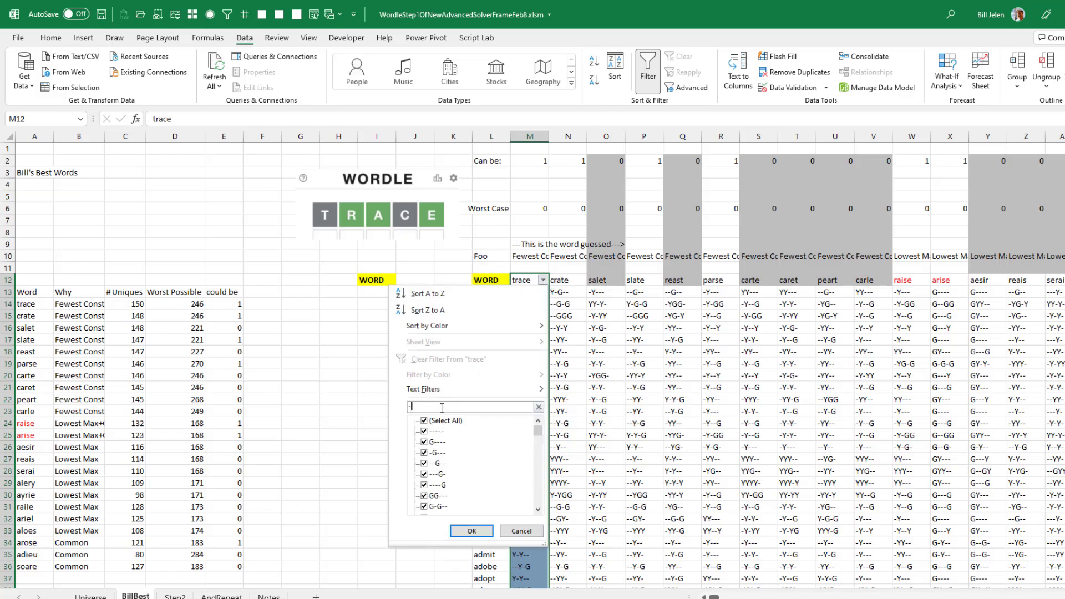
{"action": "type", "text": "GG-G"}
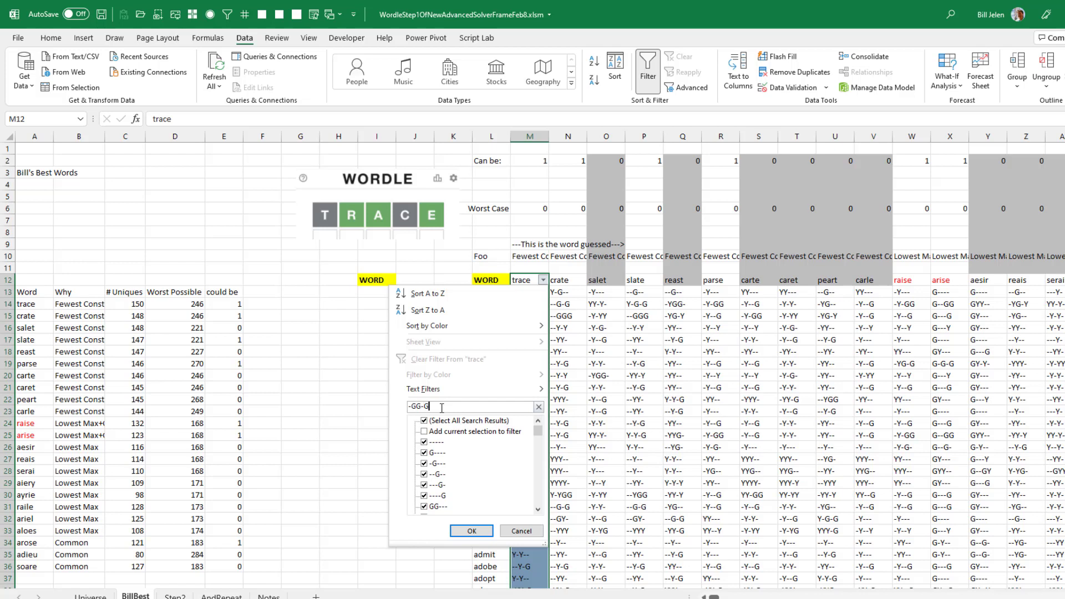
{"action": "left_click", "coordinate": [472, 531]}
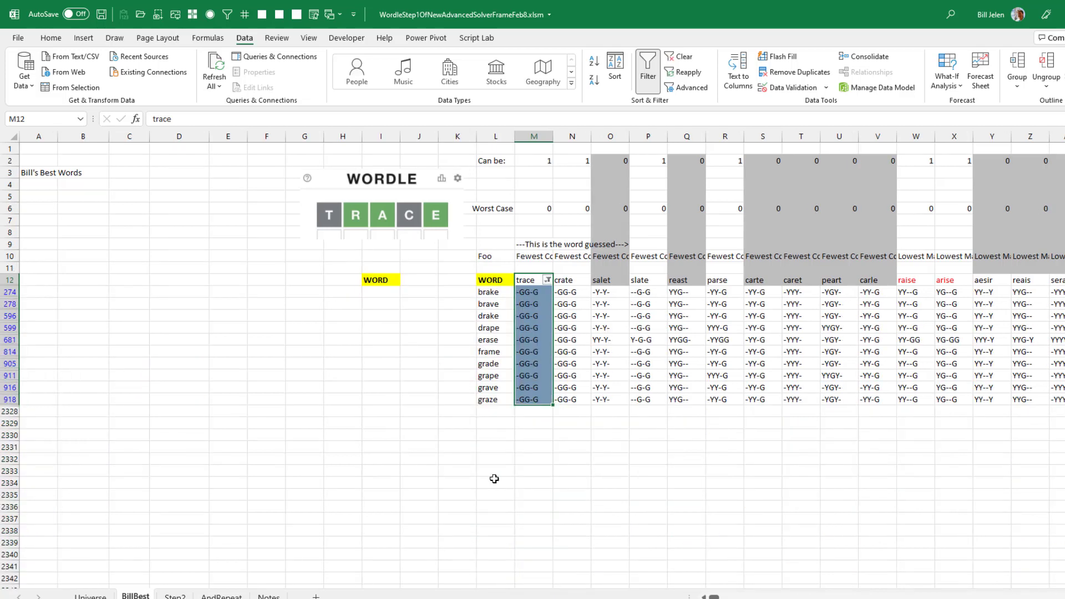
Step: Select the filtered words from brake to graze on BillBest, and the same word list in D5:D14 on the Step2 sheet
{"action": "left_click", "coordinate": [489, 292]}
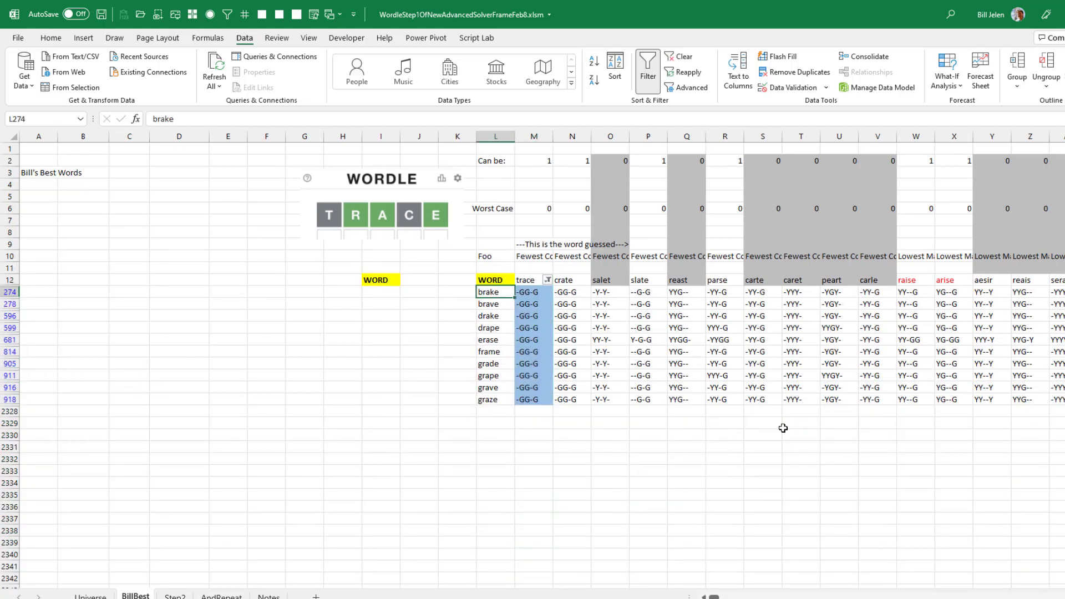
{"action": "key", "text": "ctrl+shift+Down"}
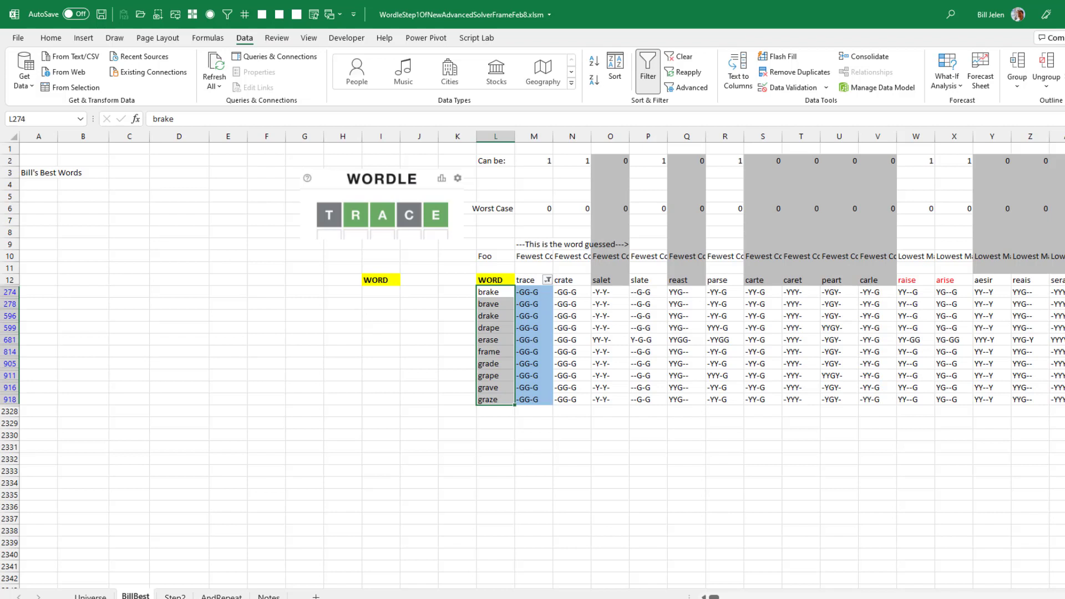
{"action": "left_click", "coordinate": [175, 595]}
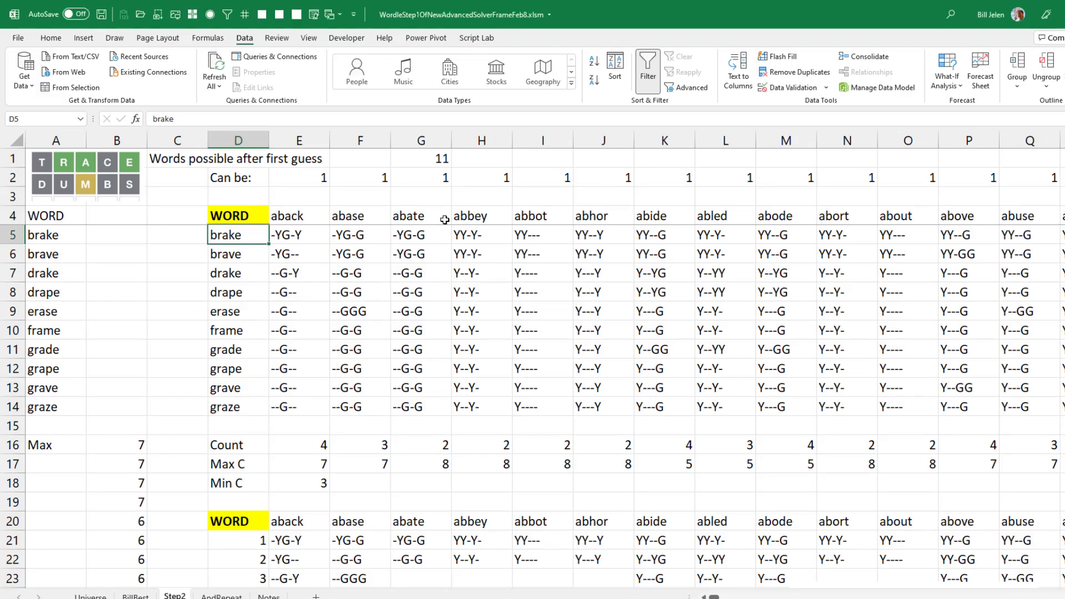
{"action": "left_click_drag", "start_coordinate": [223, 407], "coordinate": [216, 235]}
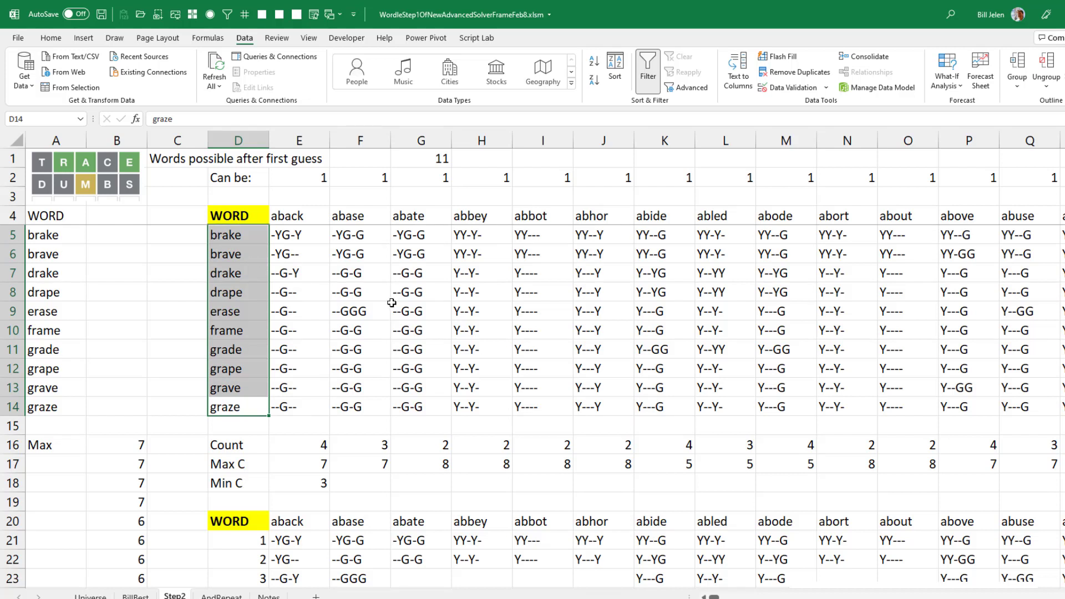
Step: Inspect the formulas in the aback column of Step2 for the unique responses, Count, response frequencies and Max C
{"action": "scroll", "coordinate": [333, 516], "scroll_direction": "down", "scroll_amount": 2}
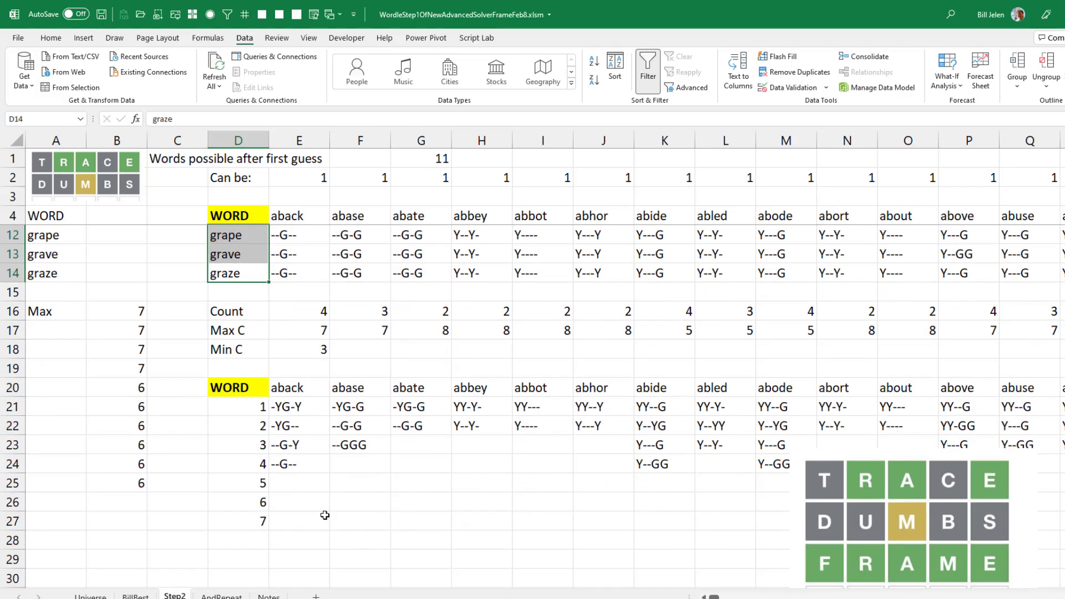
{"action": "left_click", "coordinate": [285, 405]}
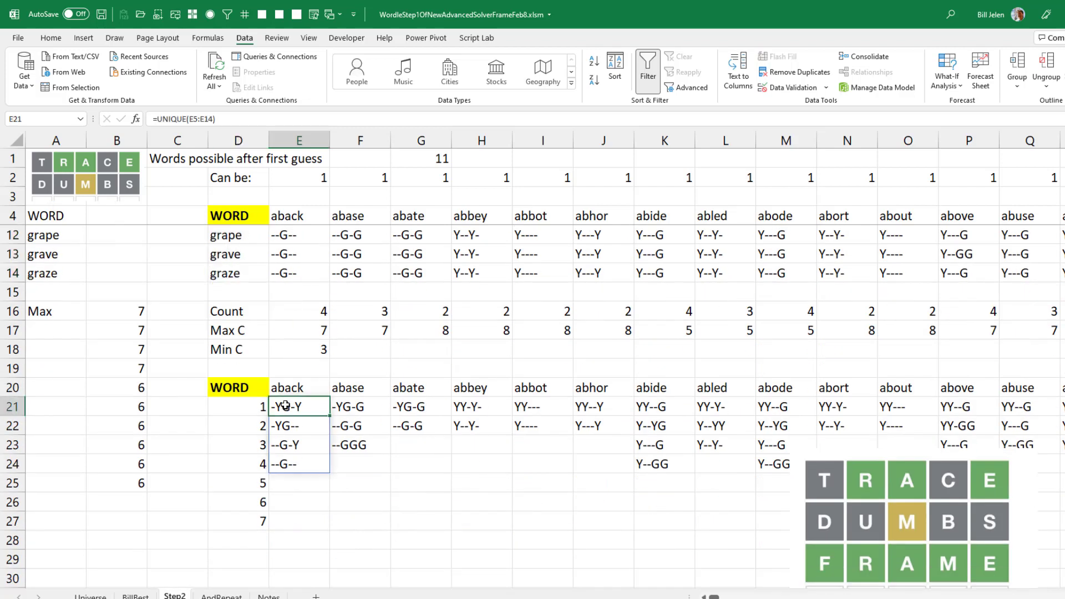
{"action": "left_click", "coordinate": [307, 309]}
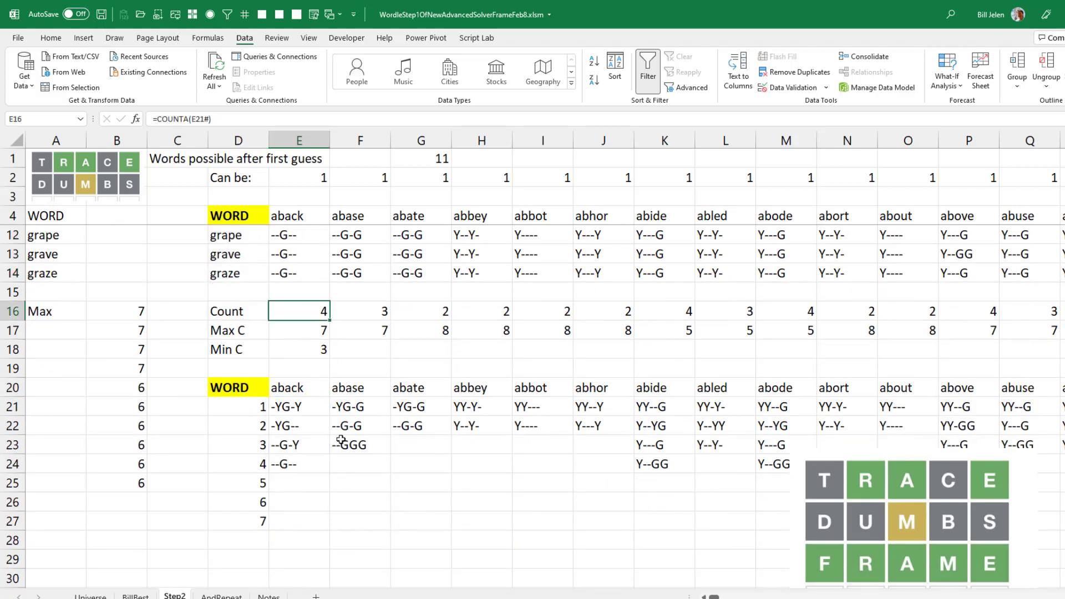
{"action": "scroll", "coordinate": [316, 499], "scroll_direction": "down", "scroll_amount": 3}
{"action": "left_click", "coordinate": [312, 485]}
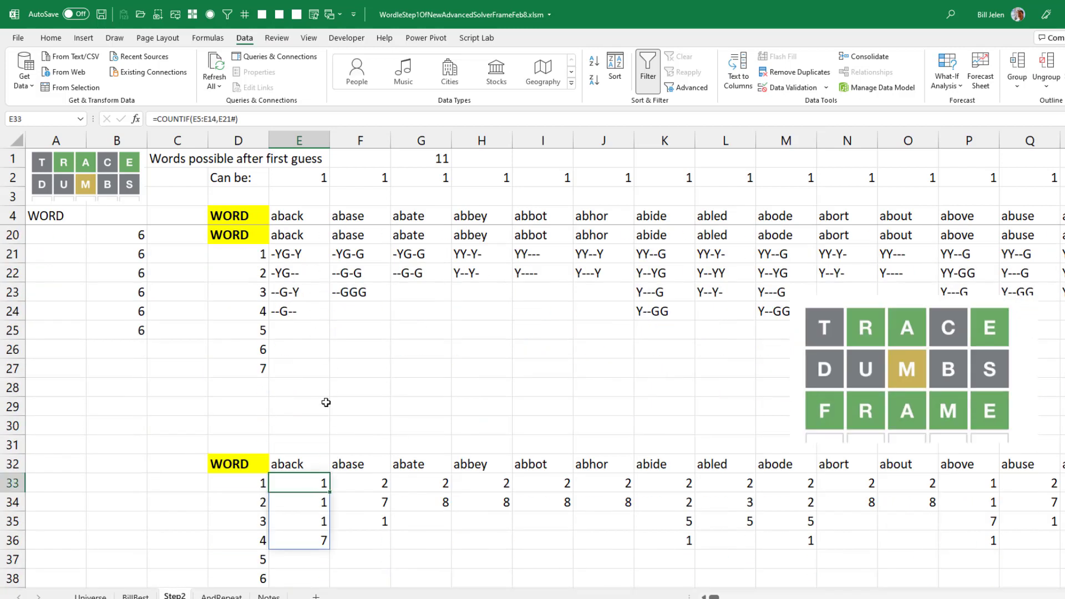
{"action": "scroll", "coordinate": [311, 417], "scroll_direction": "up", "scroll_amount": 2}
{"action": "left_click", "coordinate": [314, 300]}
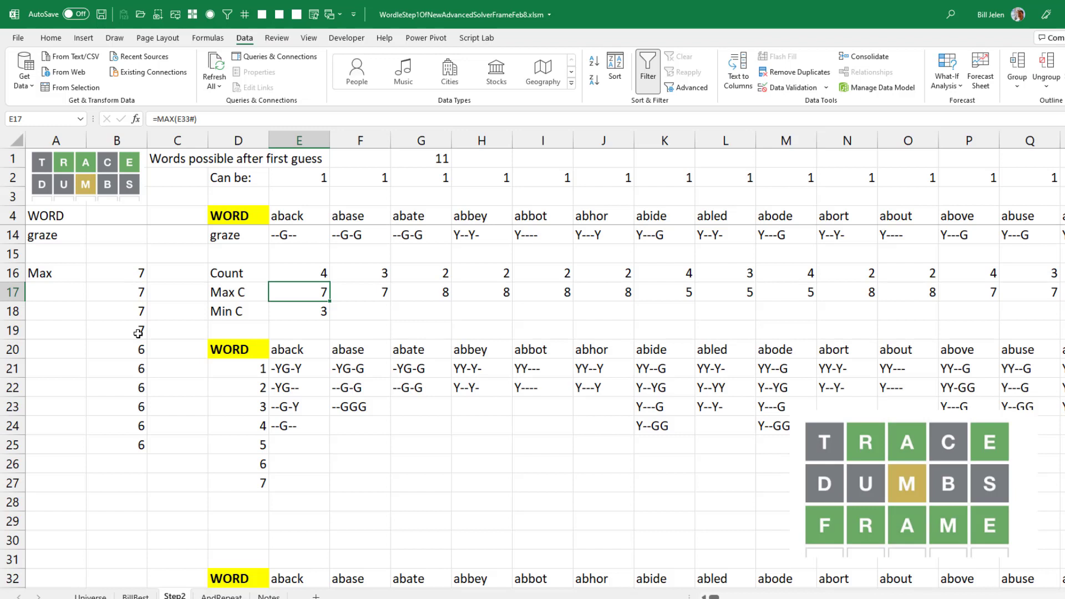
Step: Move the TRACE/DUMBS/FRAME picture down clear of the unique-response rows and select D27 in the sequence column
{"action": "left_click", "coordinate": [260, 480]}
{"action": "left_click_drag", "start_coordinate": [862, 446], "coordinate": [818, 569]}
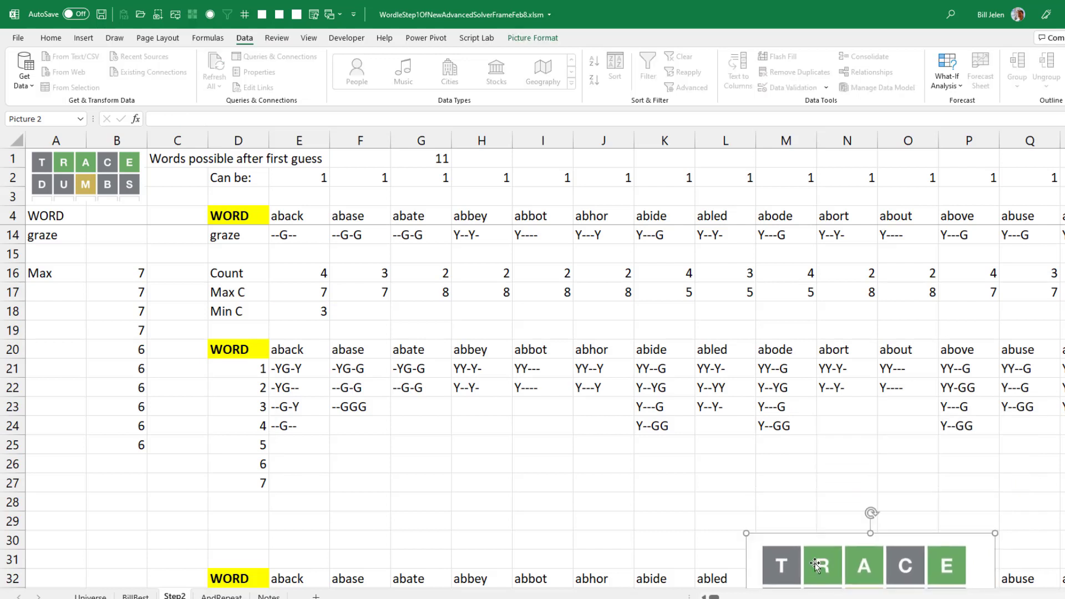
{"action": "left_click", "coordinate": [255, 482]}
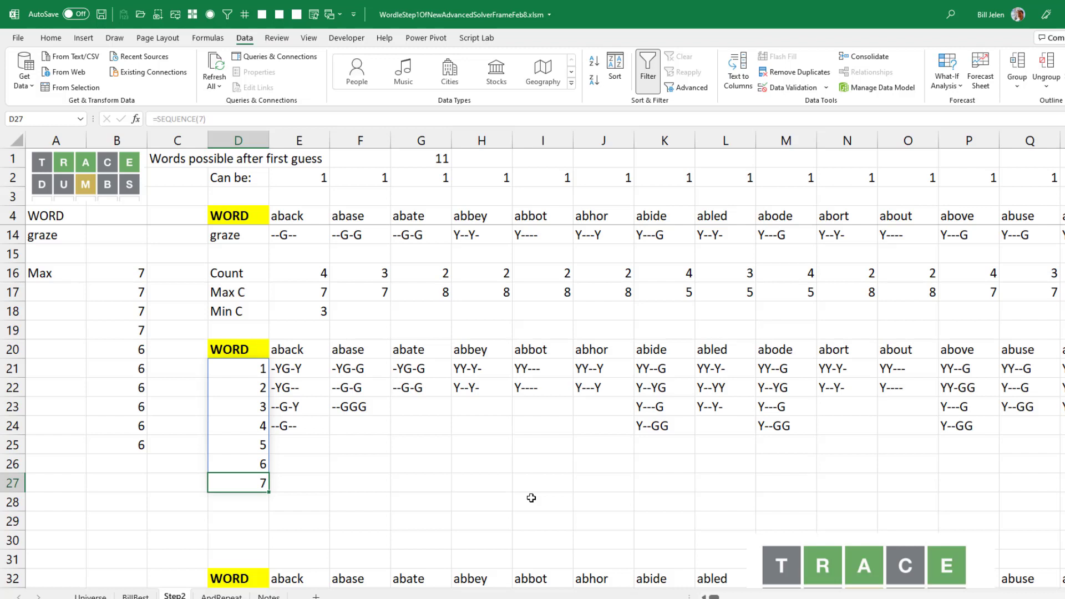
Step: Jump along row 27 of Step2 to examine the guess words that have a seventh unique response, including their Max C
{"action": "key", "text": "ctrl+Right"}
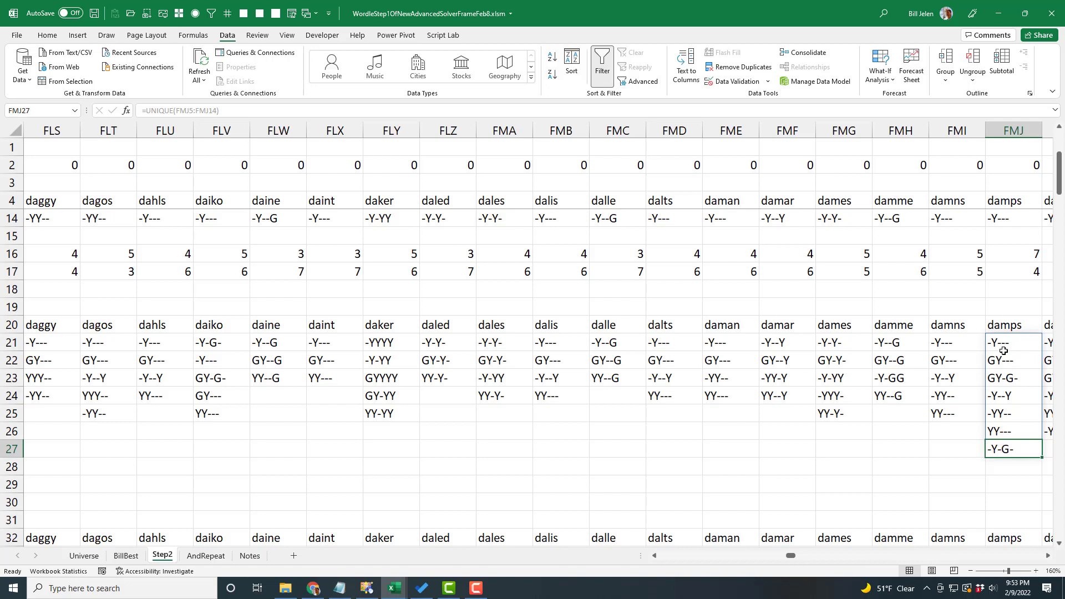
{"action": "scroll", "coordinate": [1013, 480], "scroll_direction": "down", "scroll_amount": 2}
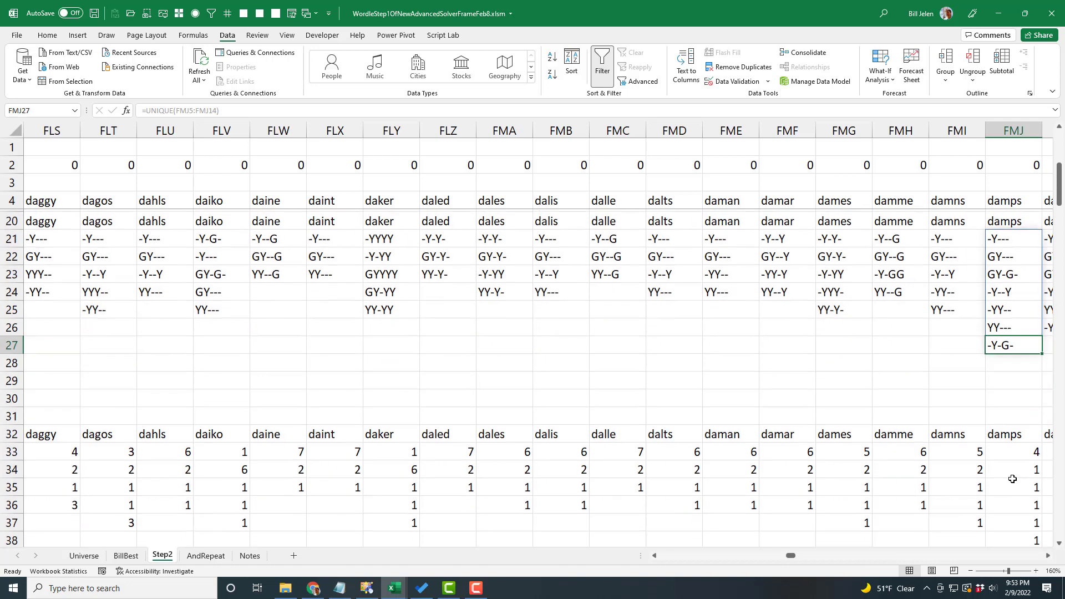
{"action": "scroll", "coordinate": [1012, 479], "scroll_direction": "up", "scroll_amount": 1}
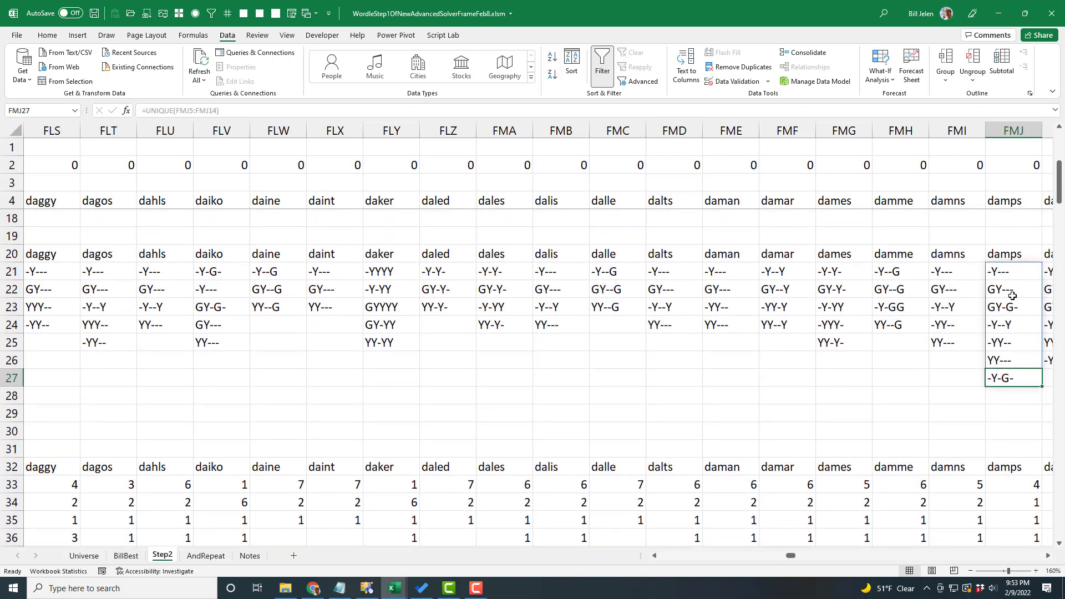
{"action": "scroll", "coordinate": [1013, 296], "scroll_direction": "up", "scroll_amount": 1}
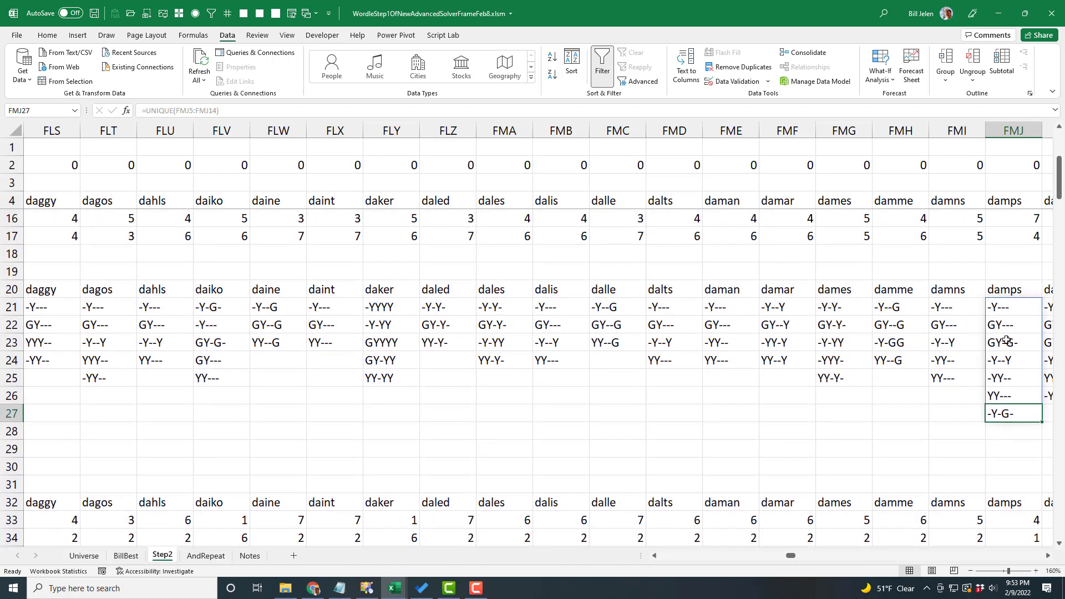
{"action": "key", "text": "ctrl+Right"}
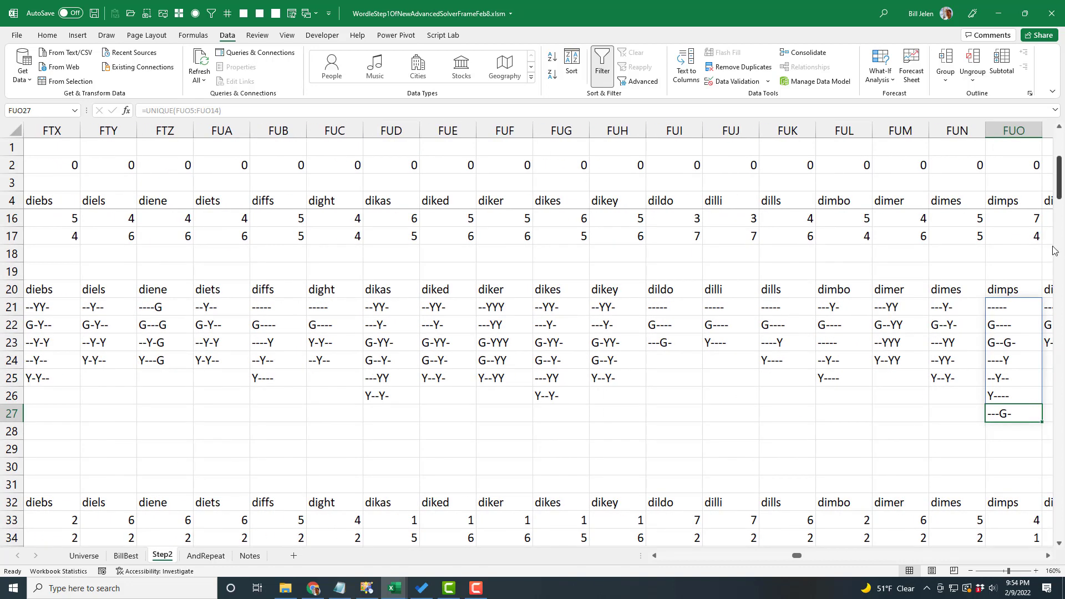
{"action": "key", "text": "ctrl+Right"}
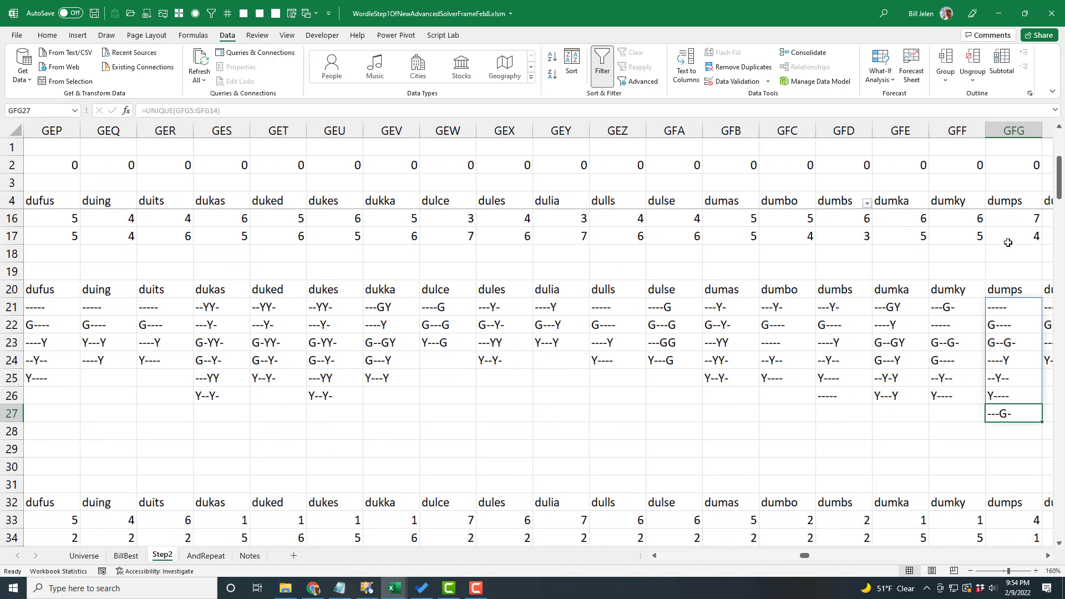
{"action": "key", "text": "ctrl+Right"}
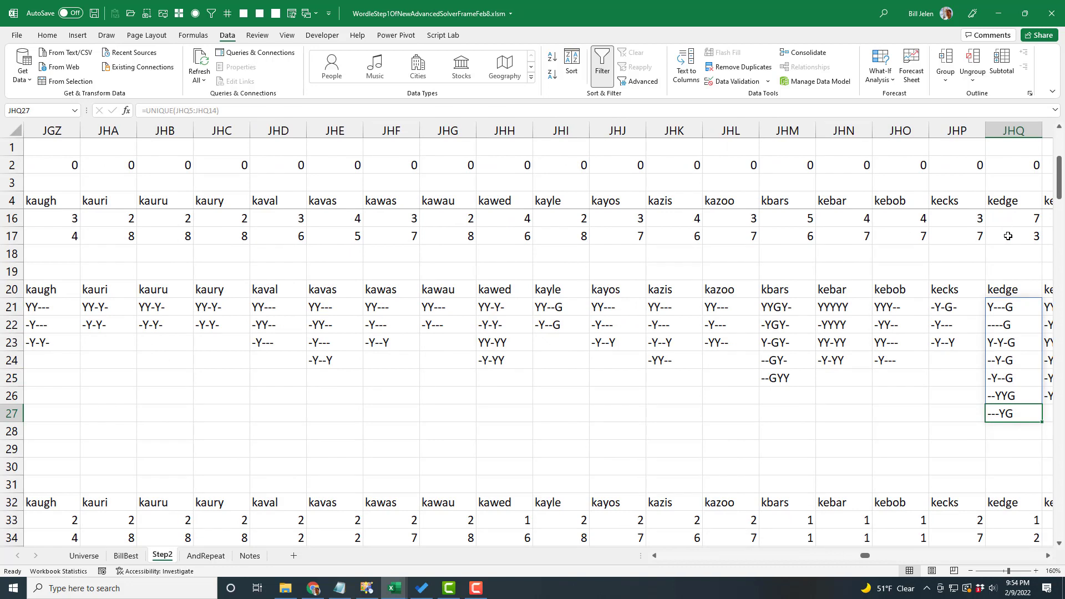
{"action": "key", "text": "ctrl+Right"}
{"action": "key", "text": "ctrl+Left"}
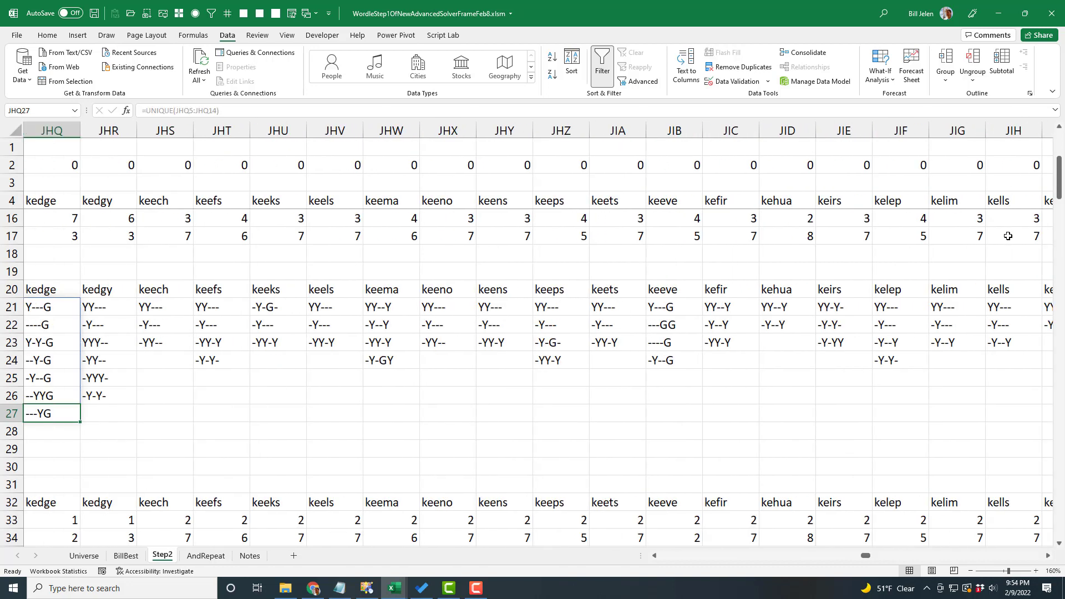
{"action": "key", "text": "ctrl+Left"}
{"action": "key", "text": "ctrl+Left"}
{"action": "key", "text": "ctrl+Left"}
{"action": "key", "text": "ctrl+Left"}
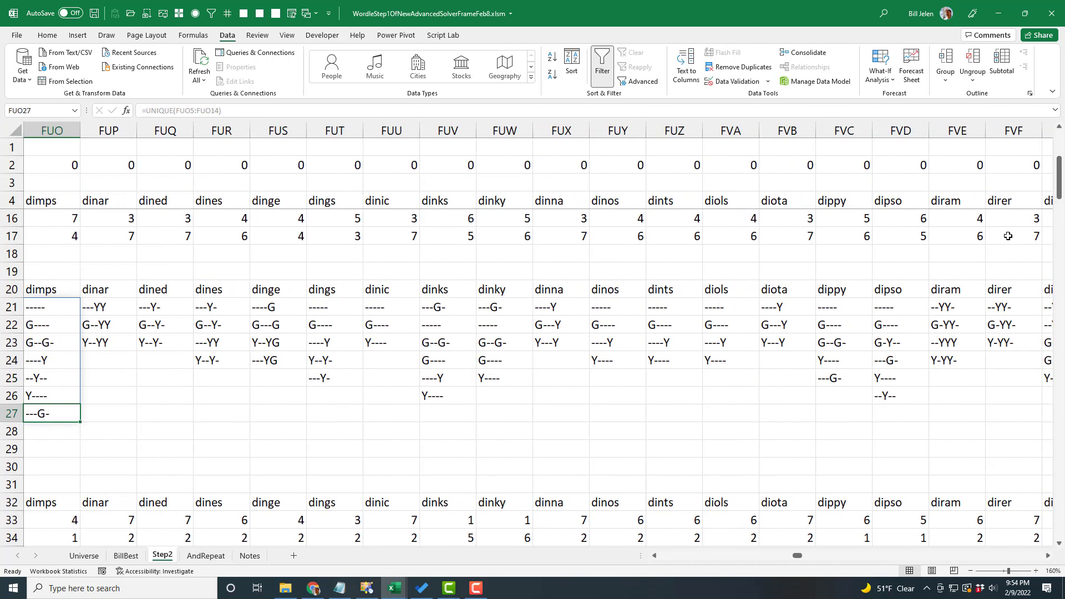
{"action": "key", "text": "ctrl+Left"}
{"action": "key", "text": "ctrl+Left"}
Step: From D26, find the first guess word with a sixth unique response and check its Max C in row 17
{"action": "key", "text": "Up"}
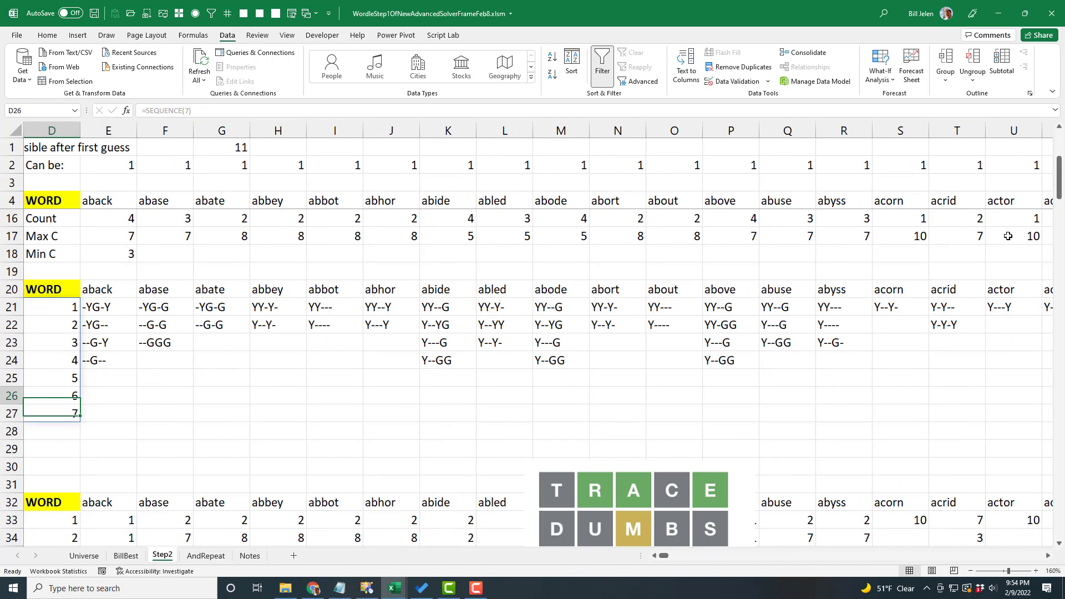
{"action": "key", "text": "Left"}
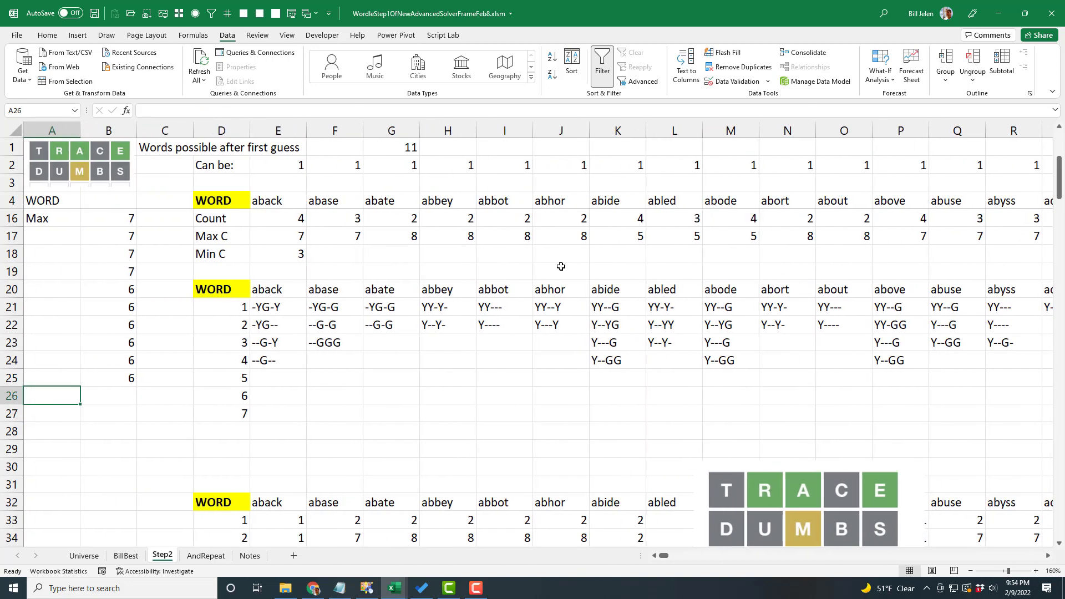
{"action": "left_click", "coordinate": [234, 398]}
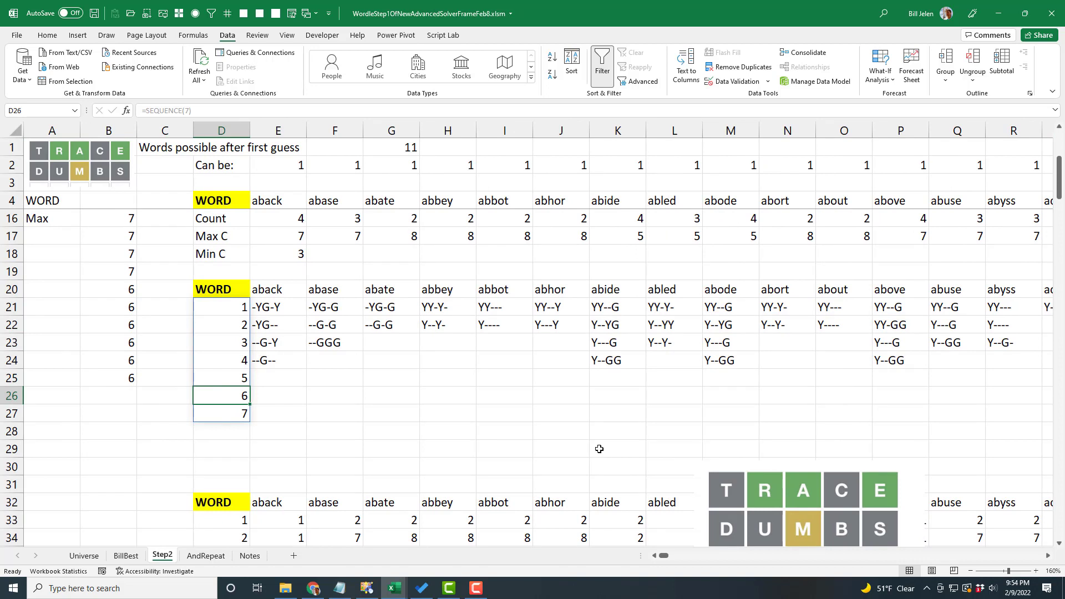
{"action": "key", "text": "ctrl+Right"}
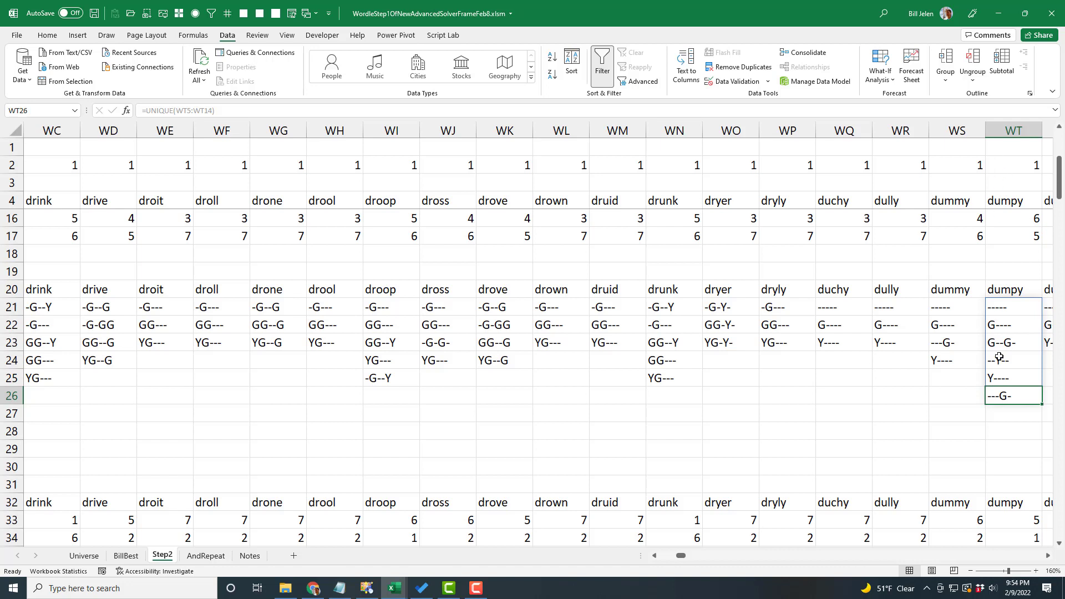
{"action": "left_click", "coordinate": [1031, 237]}
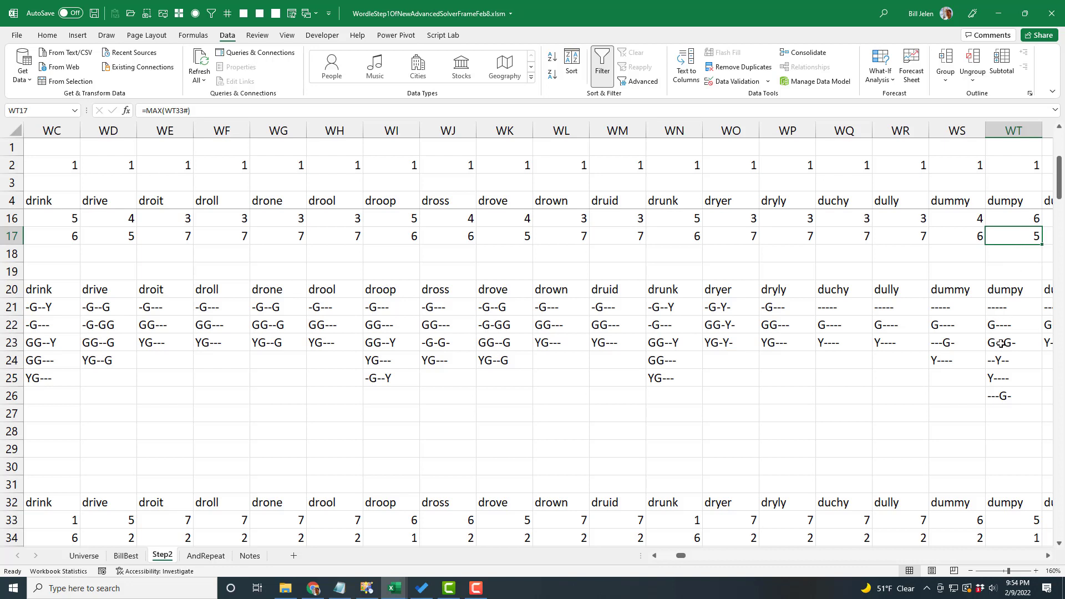
Step: Jump along row 26 of Step2 to examine further guess words with a sixth unique response and compare their Max C values
{"action": "key", "text": "Right"}
{"action": "key", "text": "Right"}
{"action": "key", "text": "ctrl+Down"}
{"action": "key", "text": "ctrl+Down"}
{"action": "key", "text": "ctrl+Right"}
{"action": "key", "text": "ctrl+Right"}
{"action": "key", "text": "ctrl+Right"}
{"action": "key", "text": "ctrl+Right"}
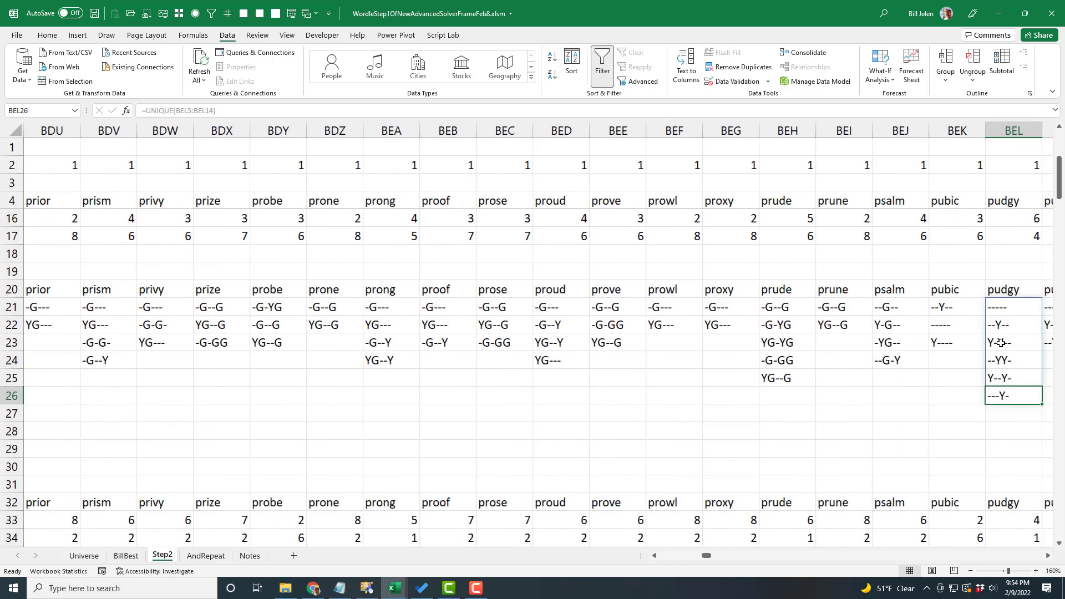
{"action": "key", "text": "ctrl+Right"}
{"action": "key", "text": "ctrl+Right"}
{"action": "key", "text": "ctrl+Right"}
{"action": "key", "text": "ctrl+Right"}
{"action": "key", "text": "ctrl+Right"}
{"action": "key", "text": "ctrl+Right"}
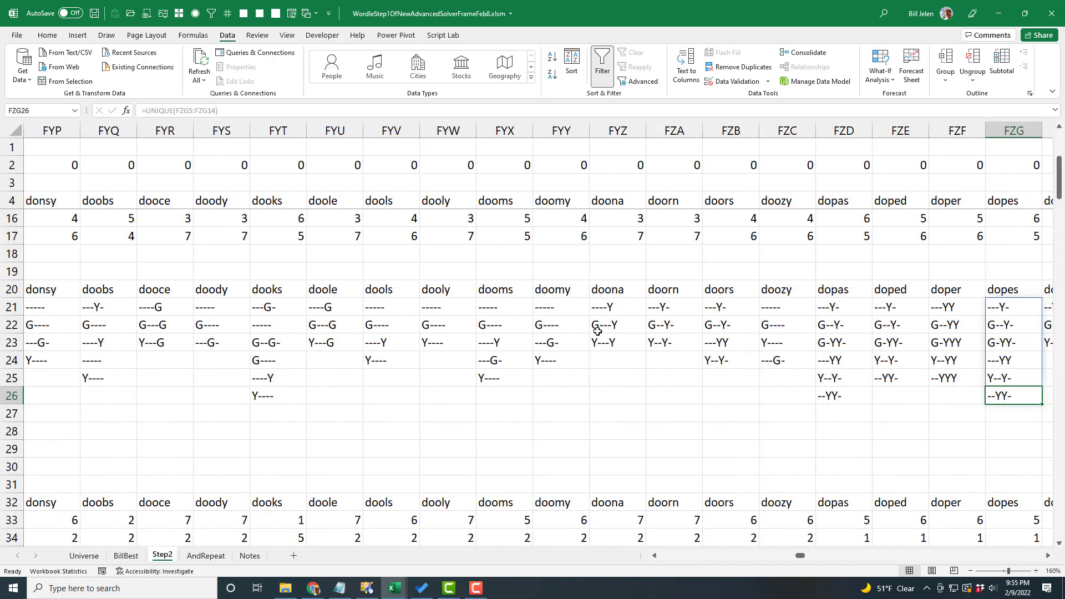
Step: Label D18 as Min C, enter =MIN(E17:SEB17) in E18, and select the Max C values along row 17
{"action": "left_click", "coordinate": [481, 235]}
{"action": "key", "text": "ctrl+Left"}
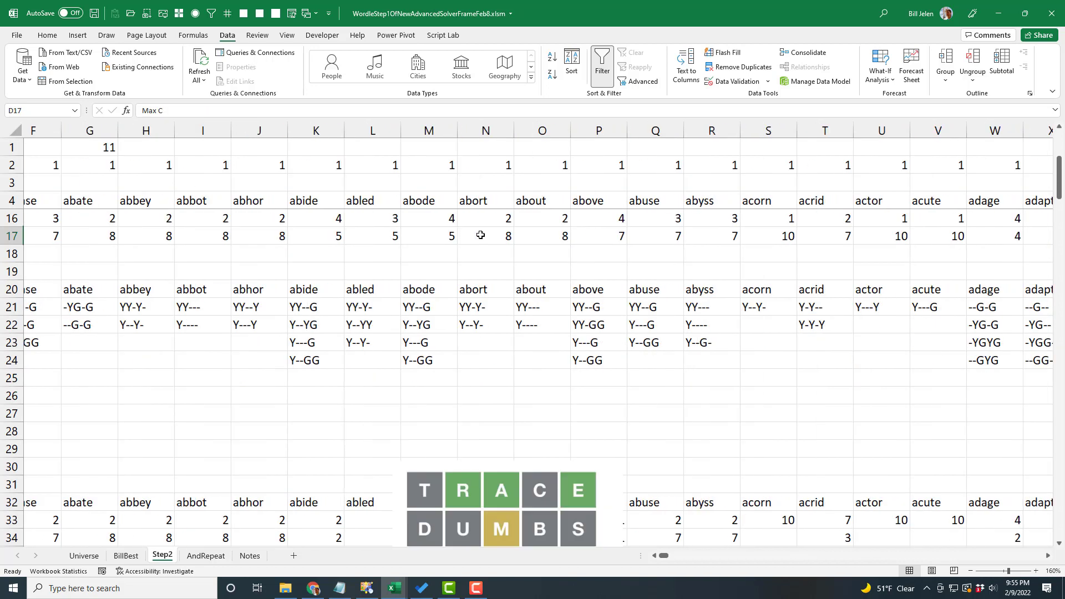
{"action": "key", "text": "Down"}
{"action": "type", "text": "Min C"}
{"action": "key", "text": "Tab"}
{"action": "type", "text": "=MIN(E17:SEB17)"}
{"action": "key", "text": "ctrl+Return"}
{"action": "key", "text": "Up"}
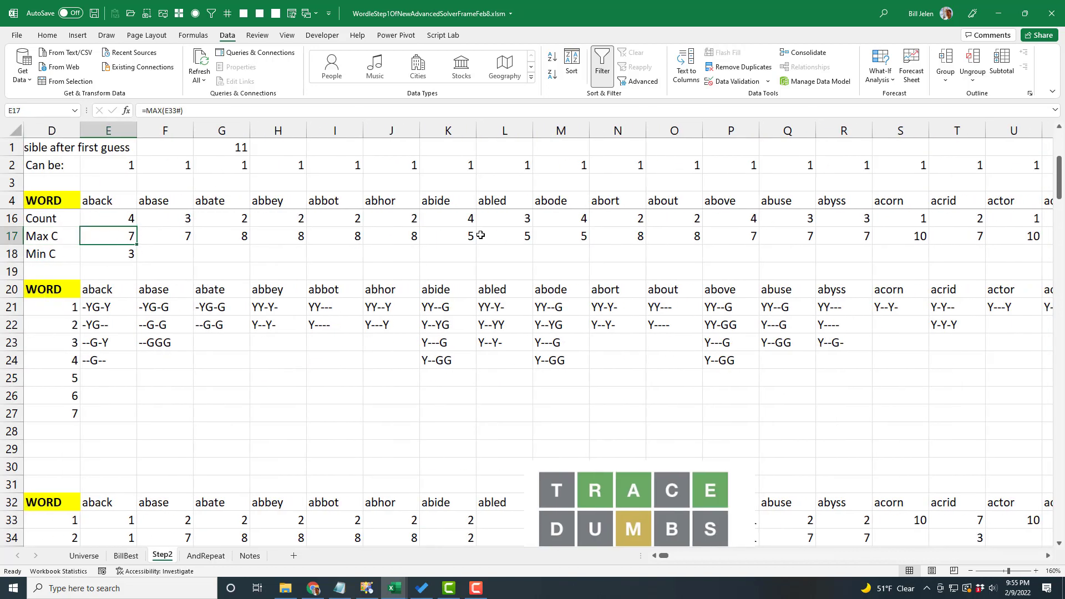
{"action": "key", "text": "ctrl+shift+Right"}
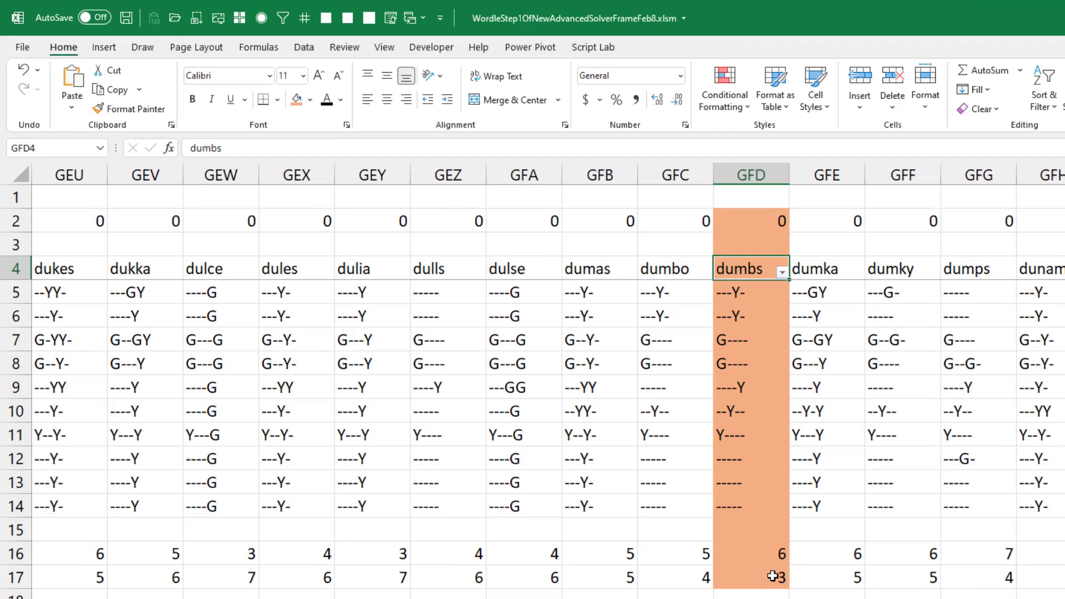
Step: Filter the dumbs column for the response --Y-- and check the remaining candidate in the WORD column
{"action": "left_click", "coordinate": [577, 430]}
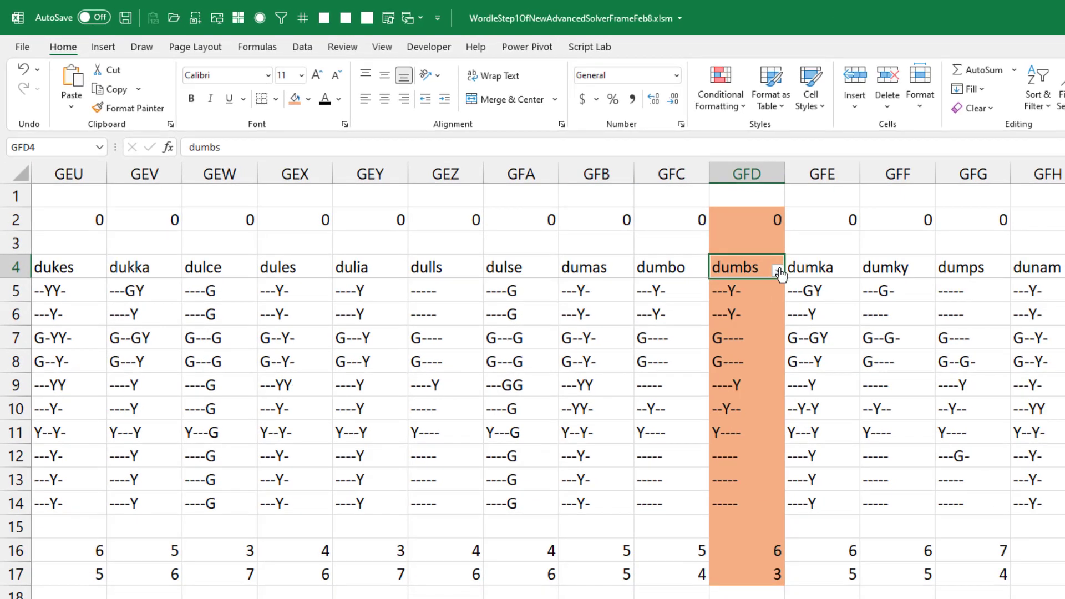
{"action": "left_click", "coordinate": [777, 271]}
{"action": "left_click", "coordinate": [680, 428]}
{"action": "type", "text": "--Y"}
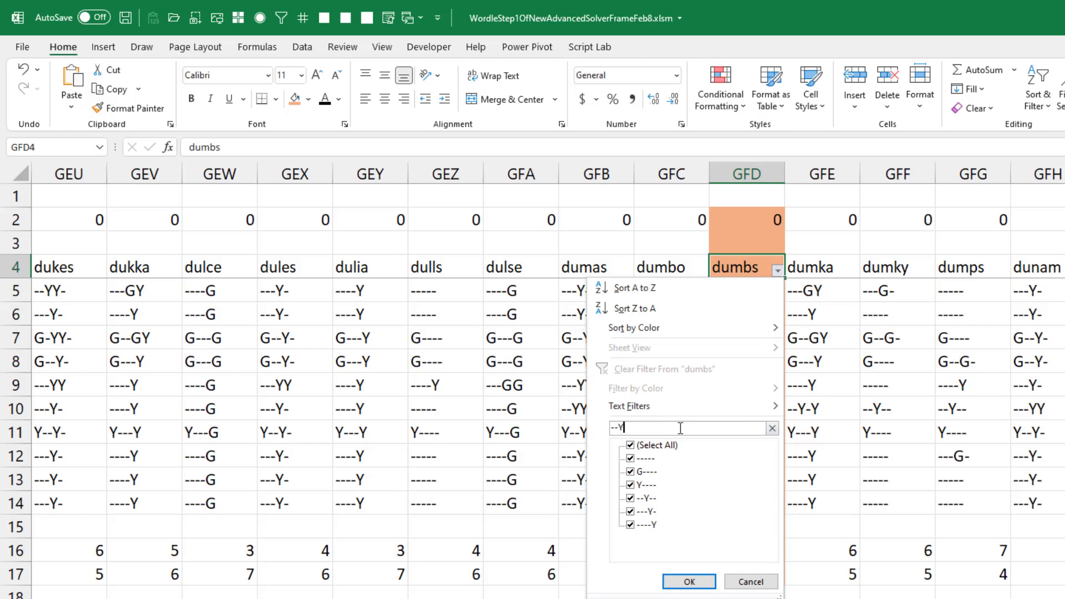
{"action": "type", "text": "--"}
{"action": "left_click", "coordinate": [690, 582]}
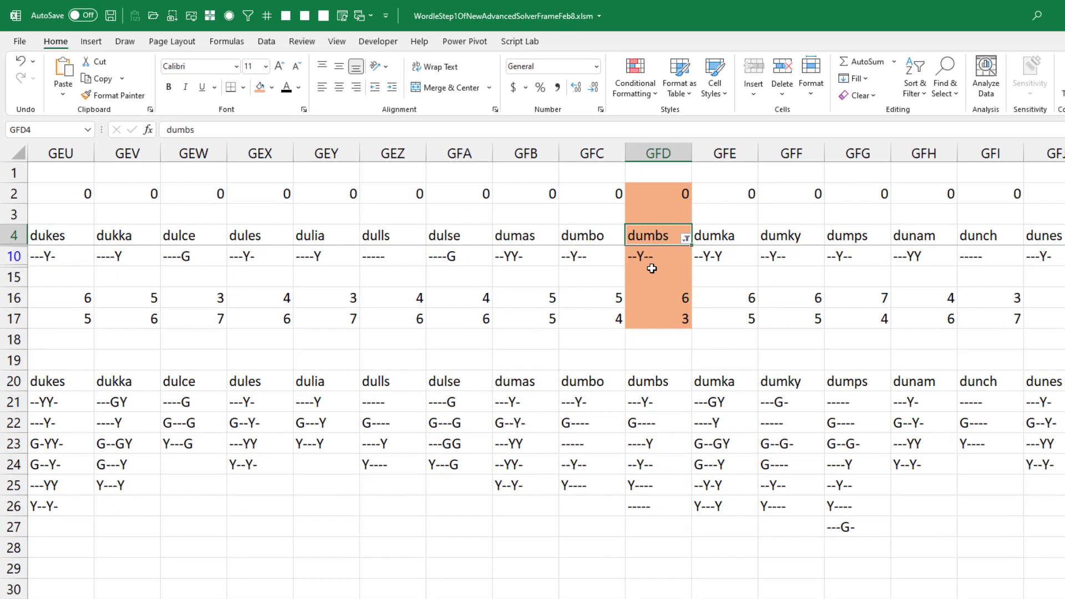
{"action": "left_click", "coordinate": [738, 409]}
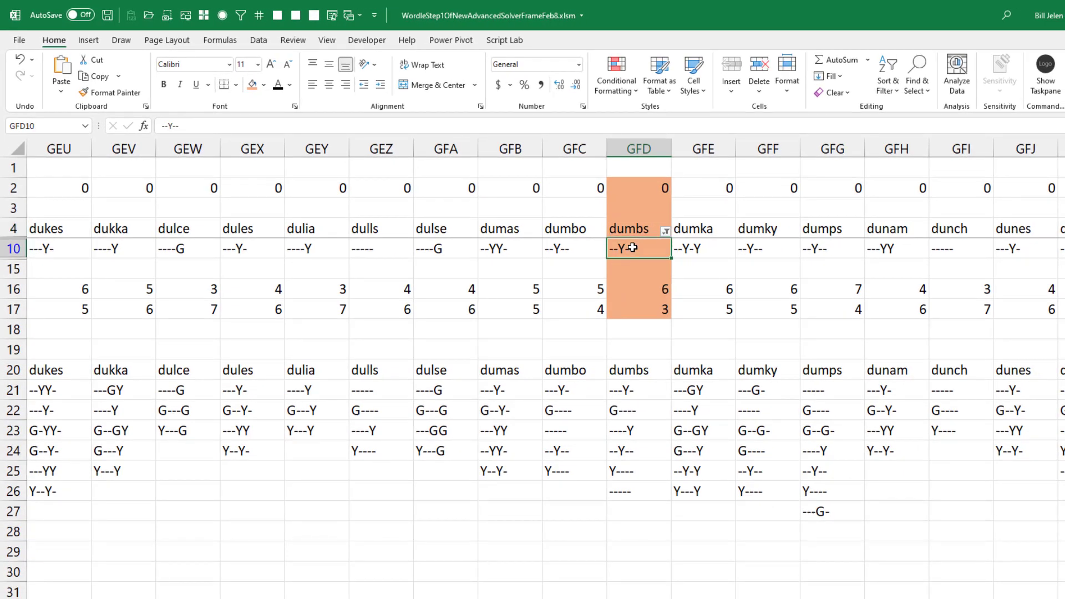
{"action": "key", "text": "ctrl+Left"}
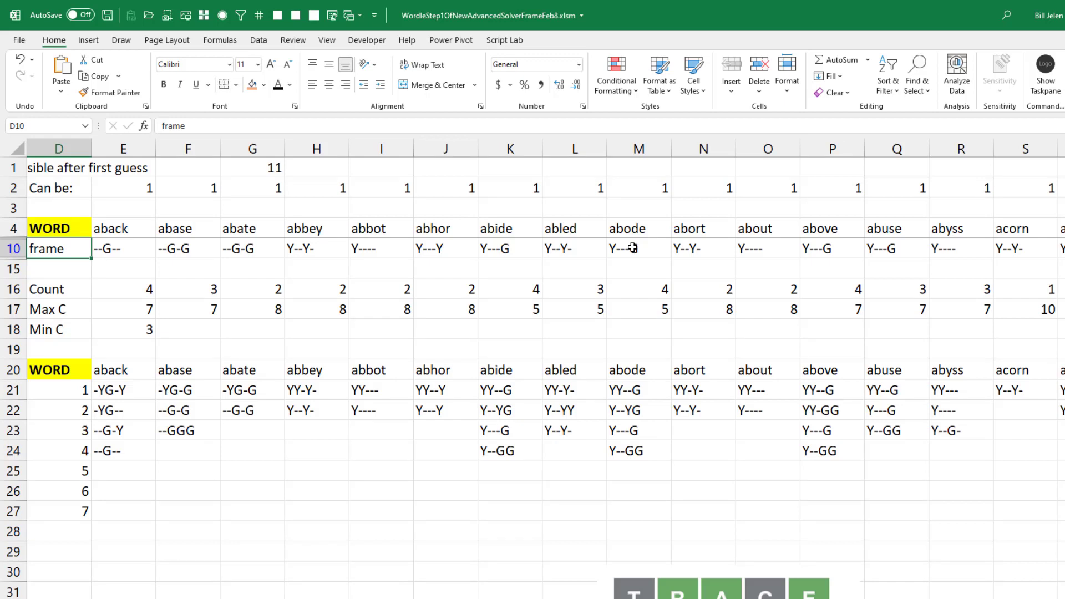
{"action": "scroll", "coordinate": [637, 478], "scroll_direction": "down", "scroll_amount": 2}
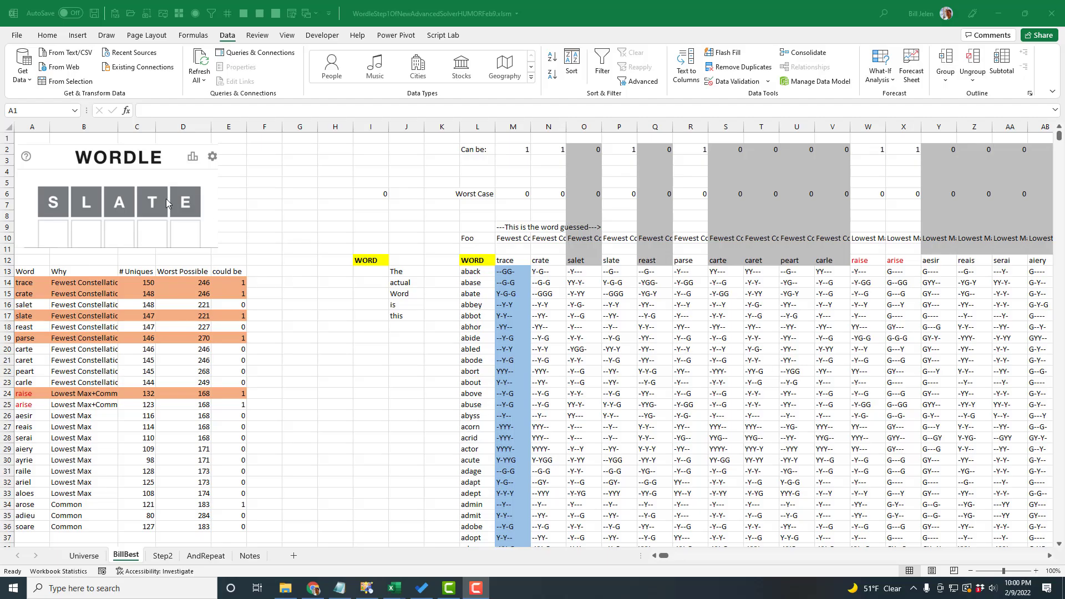
Step: In the HUMOR workbook's BillBest sheet, compare the Worst Possible values for trace and slate
{"action": "left_click", "coordinate": [32, 283]}
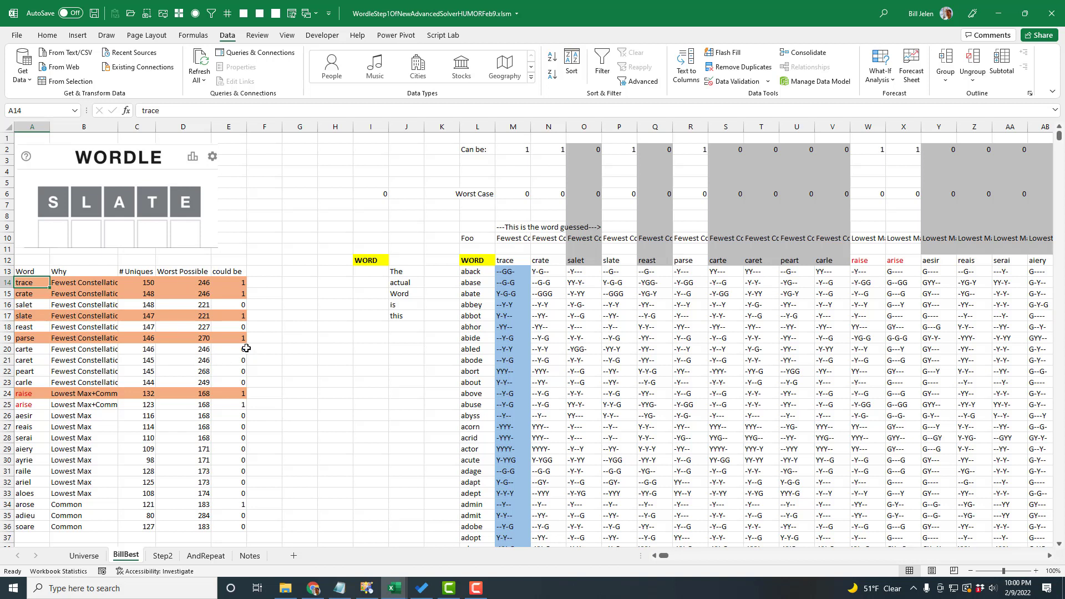
{"action": "left_click", "coordinate": [200, 283]}
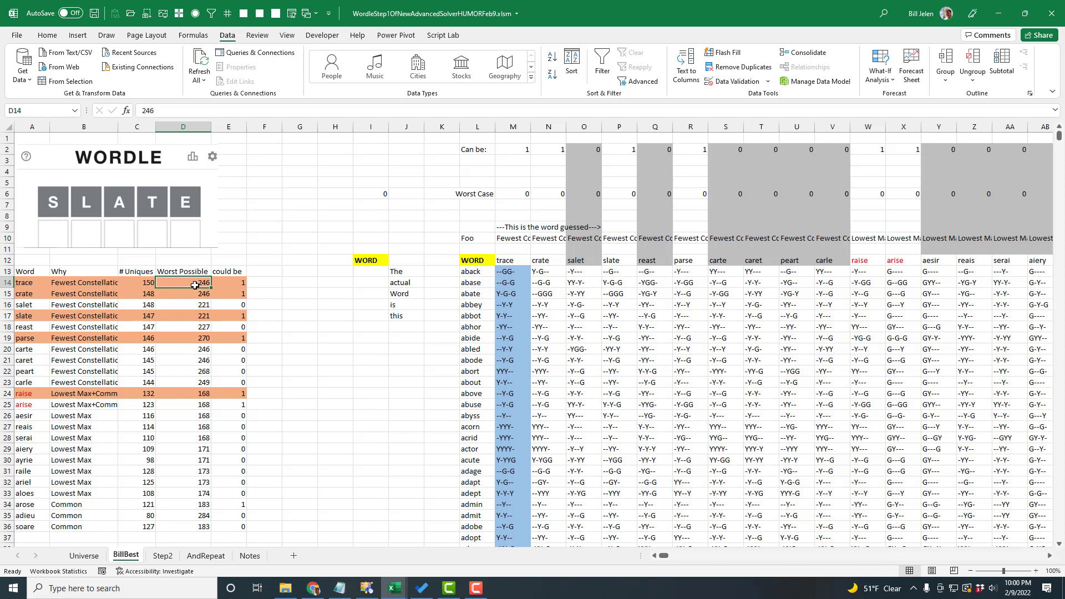
{"action": "left_click", "coordinate": [200, 317]}
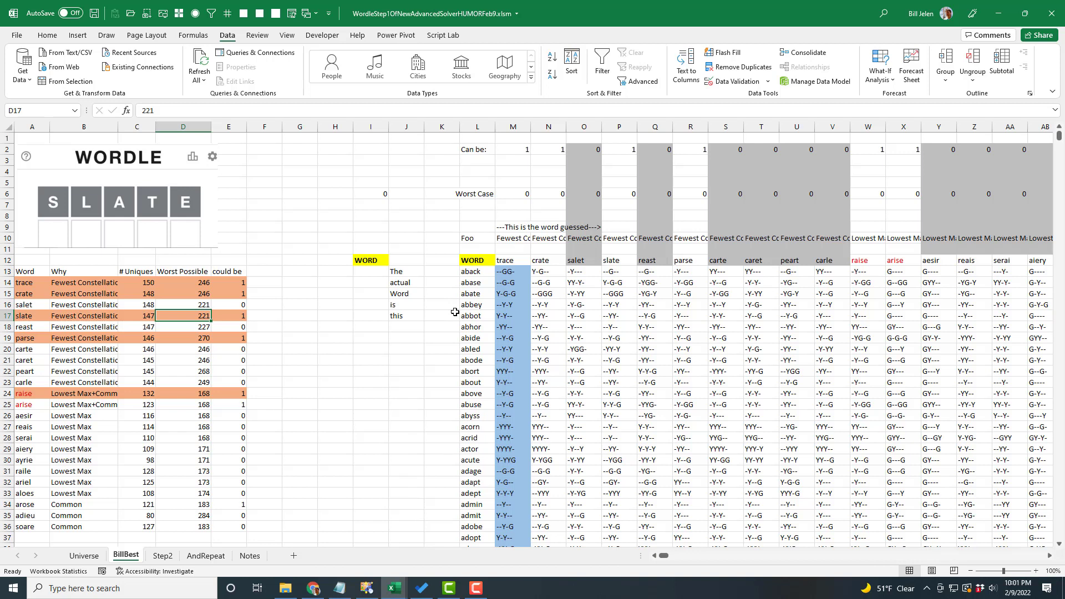
Step: On Step2, clear all extracted words and responses from D5 to the end of the table, leaving the headings
{"action": "left_click", "coordinate": [162, 556]}
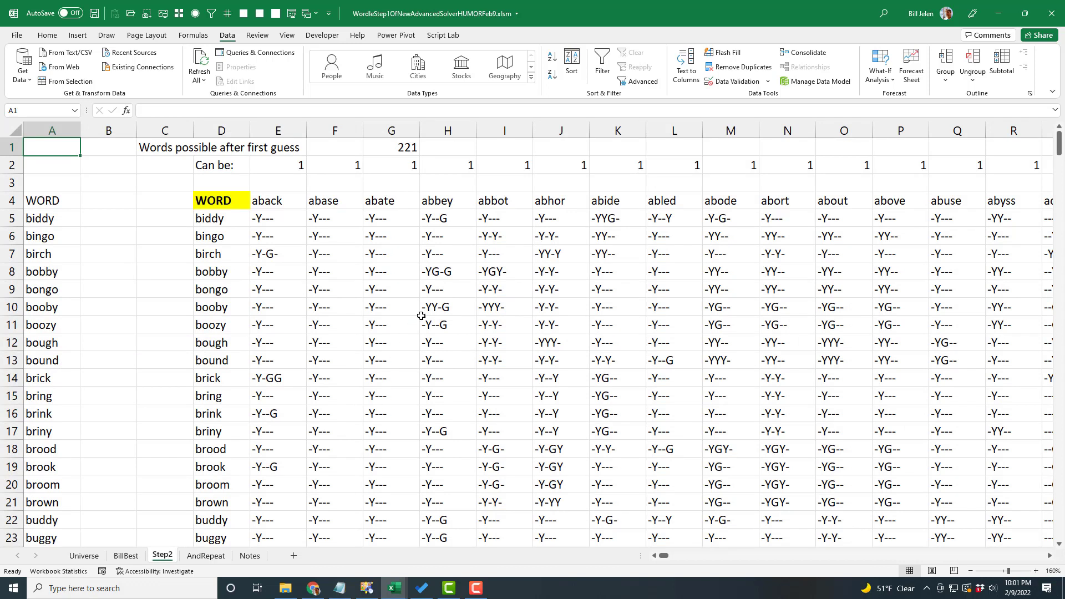
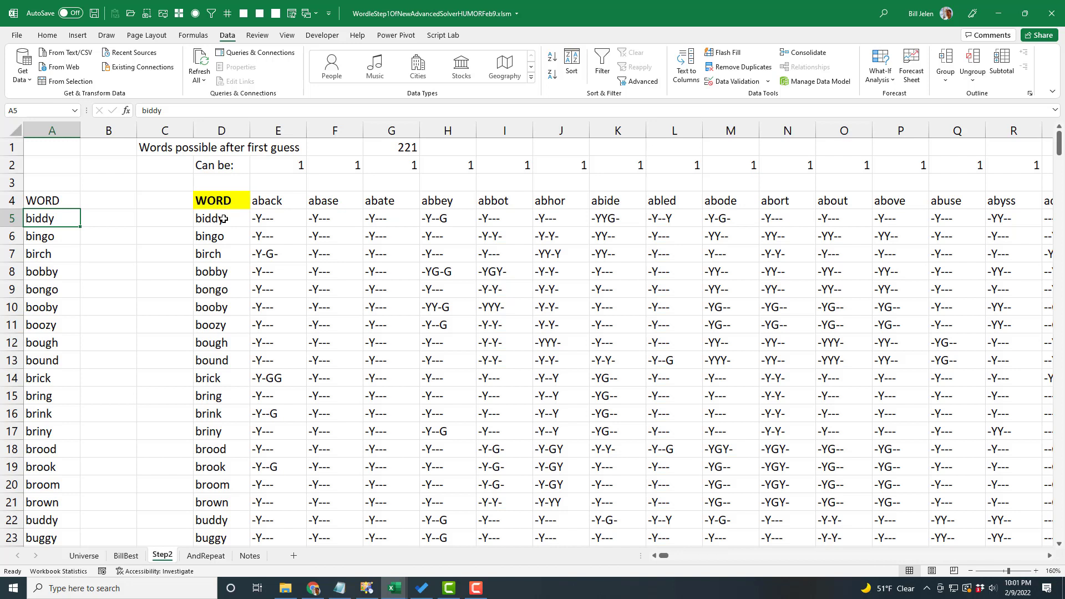
{"action": "key", "text": "Right"}
{"action": "key", "text": "Right"}
{"action": "key", "text": "Right"}
{"action": "key", "text": "ctrl+shift+Down"}
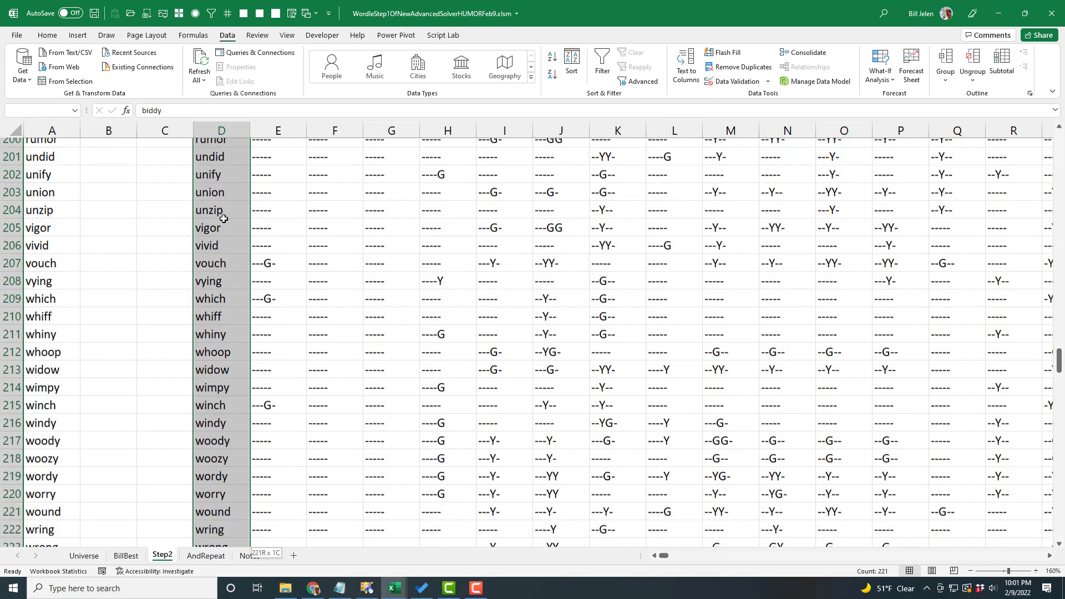
{"action": "key", "text": "ctrl+shift+Right"}
{"action": "key", "text": "ctrl+BackSpace"}
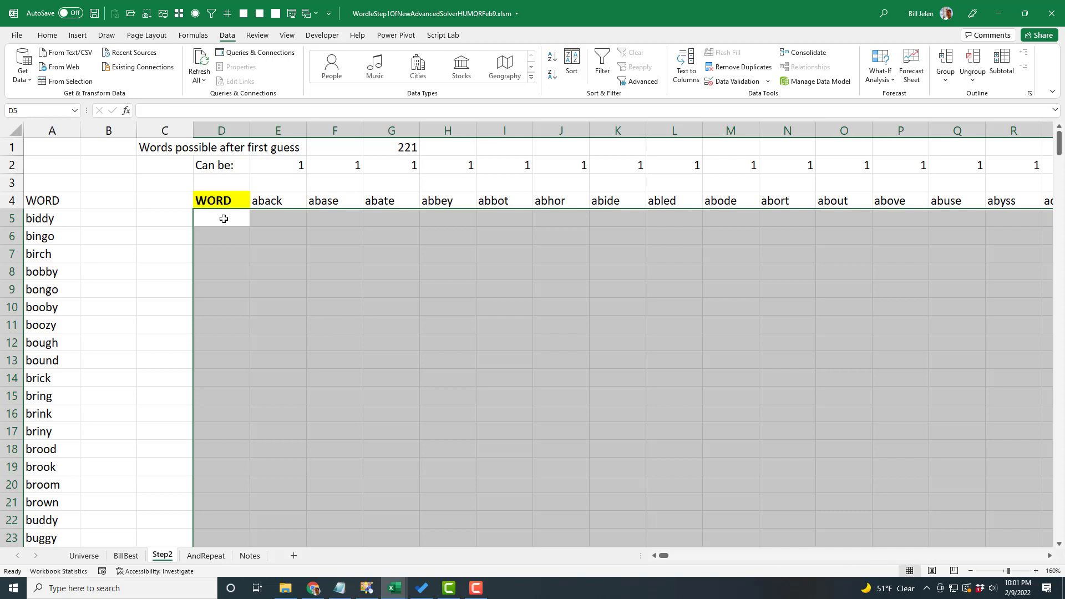
Step: From A1, run an Advanced Filter copying Universe to $D$4:$SEB$4, using $A$4:$A$225 as the criteria range
{"action": "key", "text": "Left"}
{"action": "key", "text": "Up"}
{"action": "key", "text": "Left"}
{"action": "key", "text": "Up"}
{"action": "key", "text": "Left"}
{"action": "key", "text": "Up"}
{"action": "key", "text": "Up"}
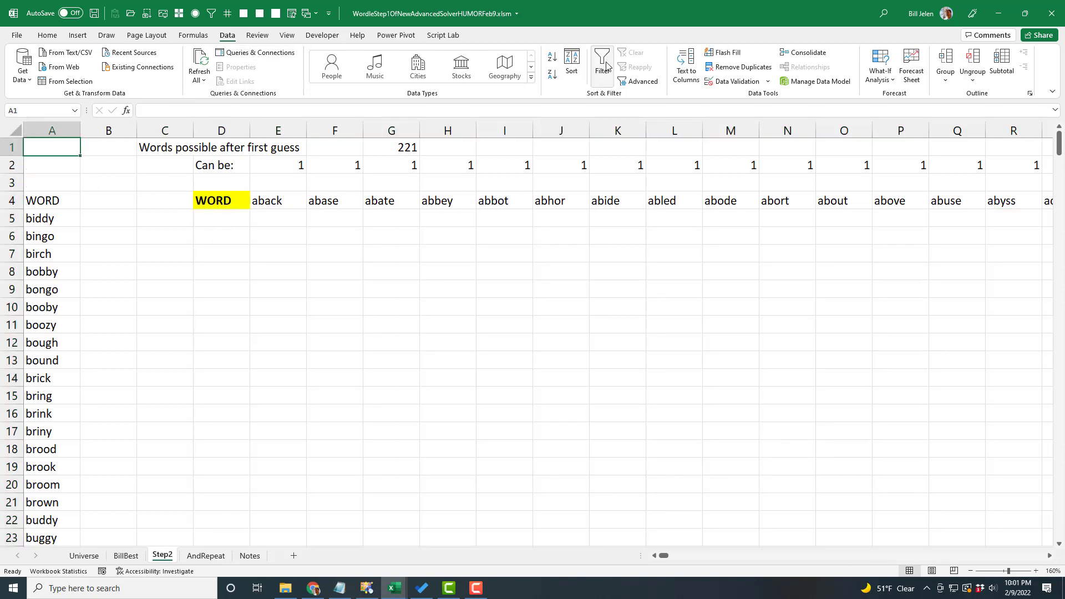
{"action": "left_click", "coordinate": [635, 82]}
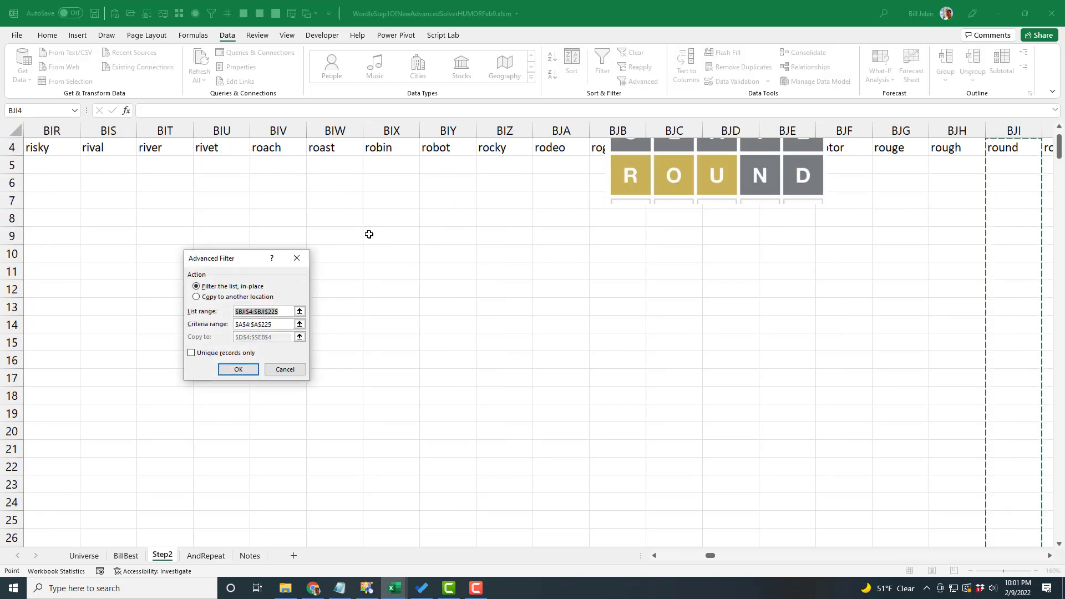
{"action": "left_click", "coordinate": [211, 297]}
{"action": "left_click_drag", "start_coordinate": [284, 312], "coordinate": [235, 312]}
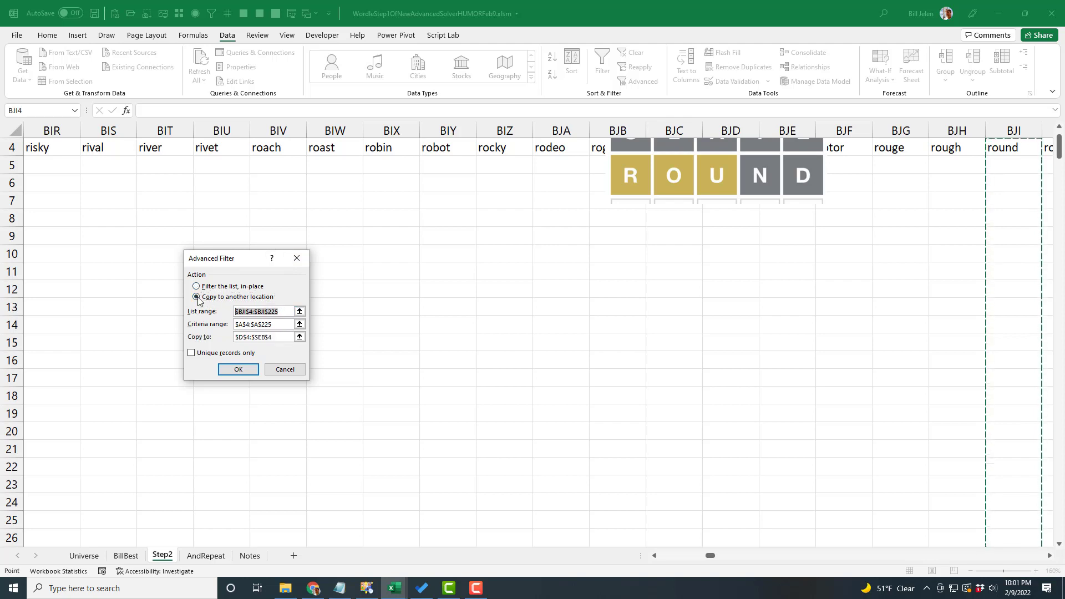
{"action": "type", "text": "Universe"}
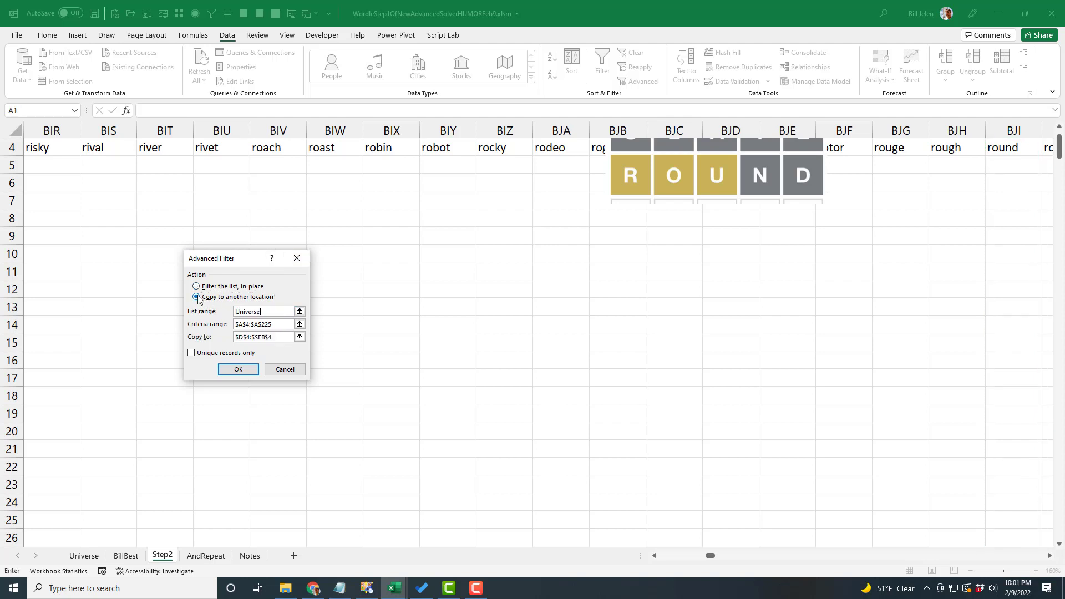
{"action": "key", "text": "Tab"}
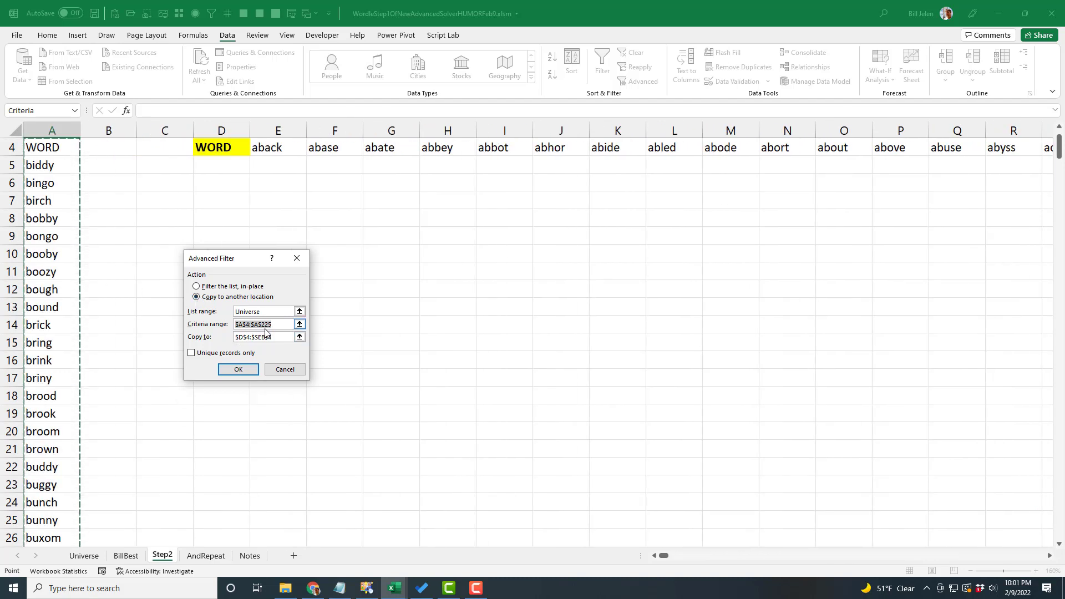
{"action": "key", "text": "Tab"}
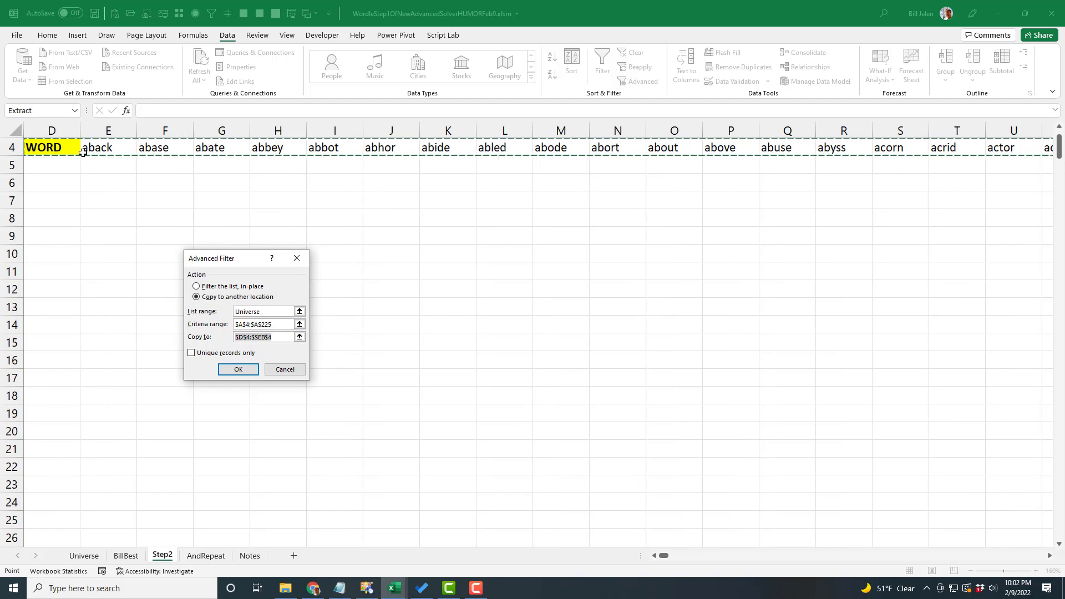
{"action": "left_click", "coordinate": [238, 369]}
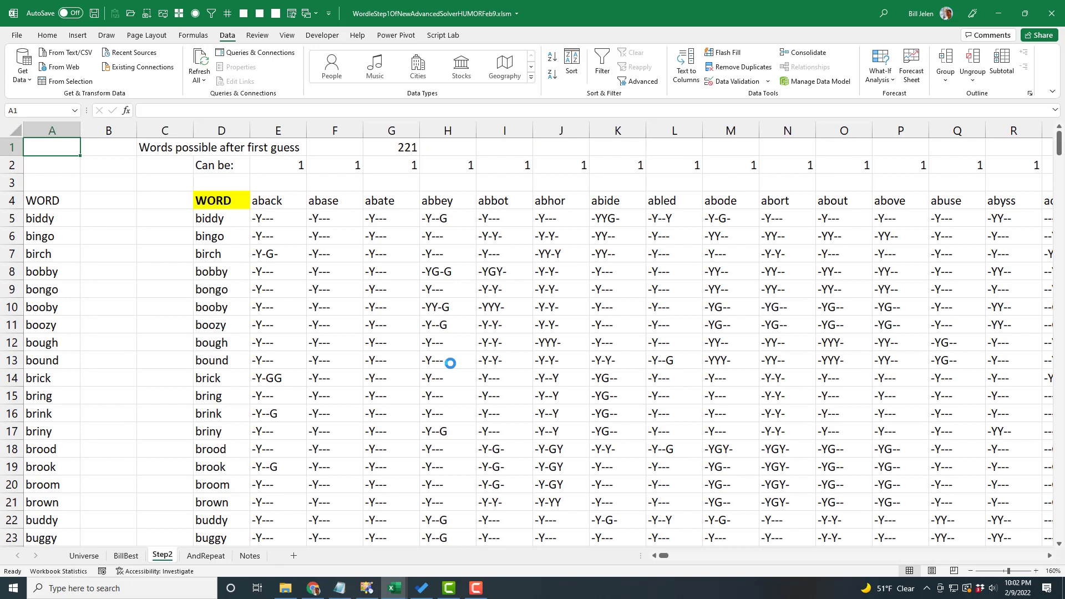
Step: Review the extracted words starting at D5 and inspect the formula in B227 that ranks the largest Count values
{"action": "left_click", "coordinate": [228, 224]}
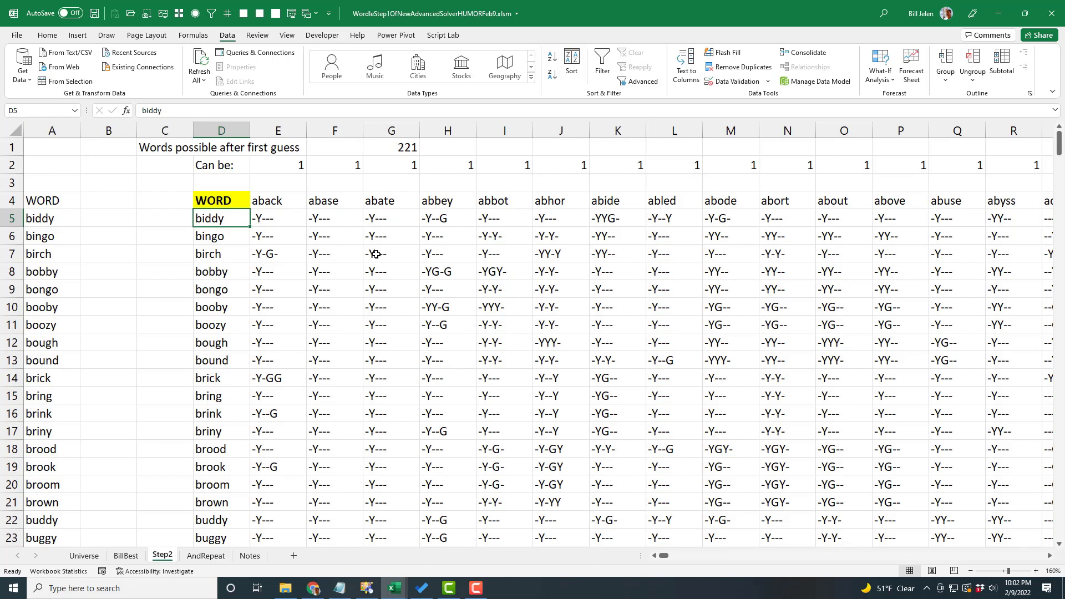
{"action": "scroll", "coordinate": [373, 247], "scroll_direction": "down", "scroll_amount": 1}
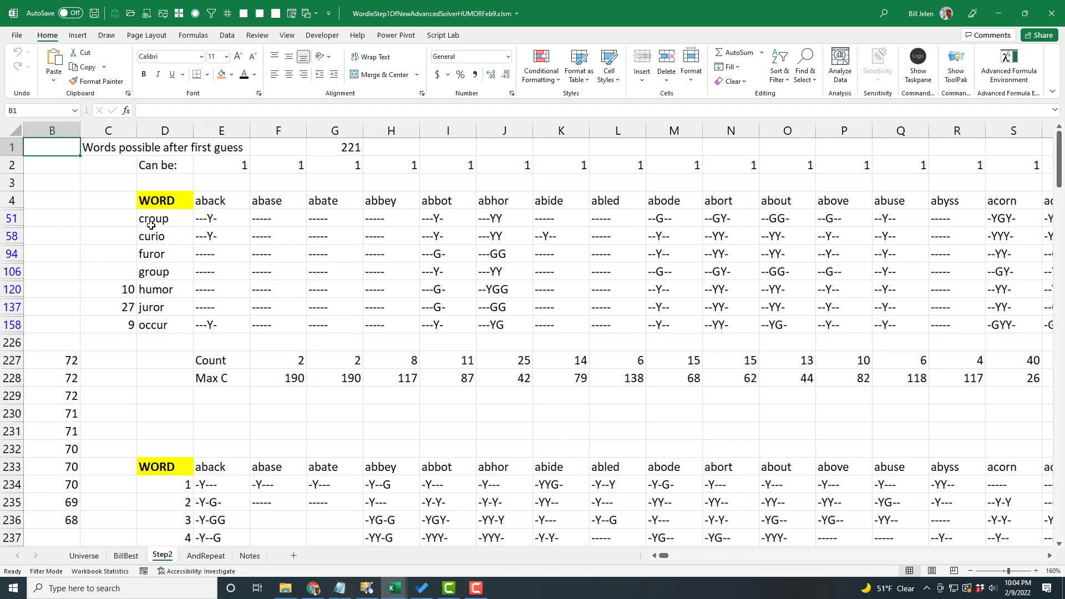
{"action": "left_click", "coordinate": [68, 360]}
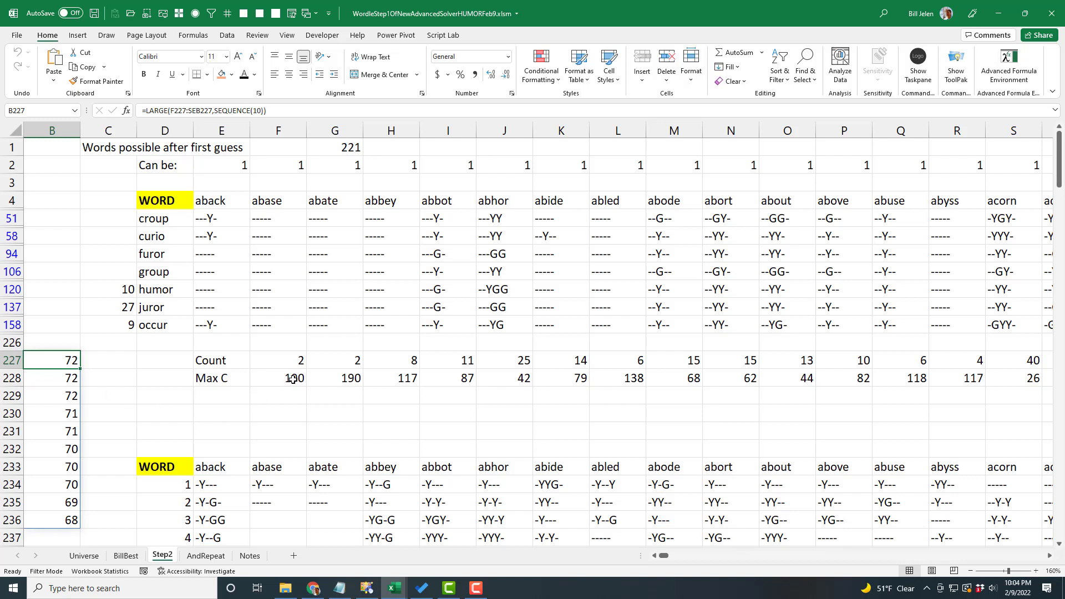
Step: Enter =MIN(F228:SEB228) in D228 beside the Max C label, and return to B227
{"action": "left_click", "coordinate": [172, 380]}
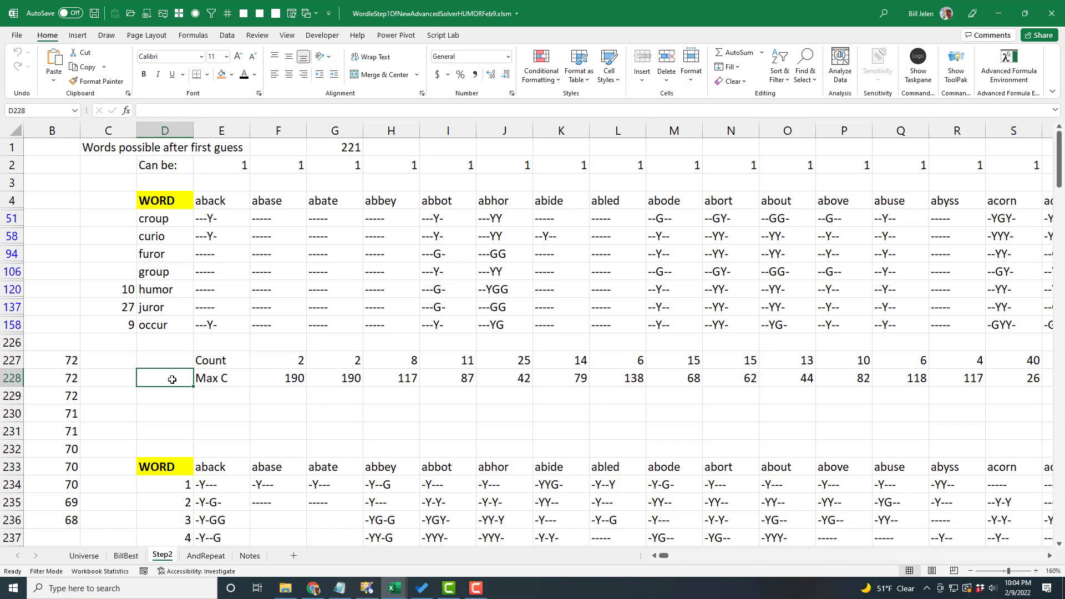
{"action": "type", "text": "=min("}
{"action": "key", "text": "Right"}
{"action": "key", "text": "Right"}
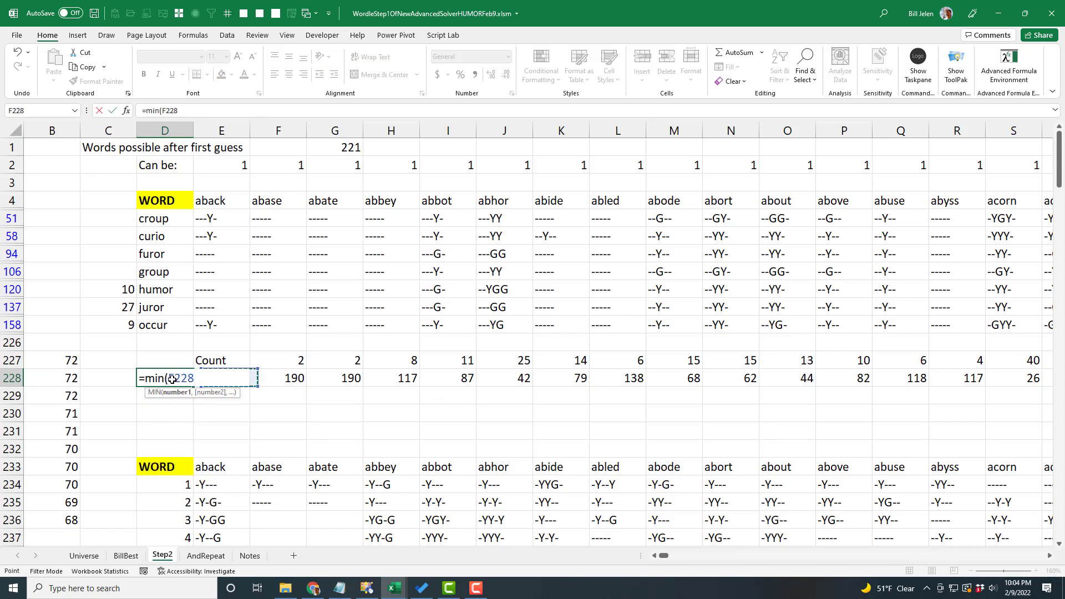
{"action": "key", "text": "ctrl+shift+Right"}
{"action": "key", "text": "ctrl+Return"}
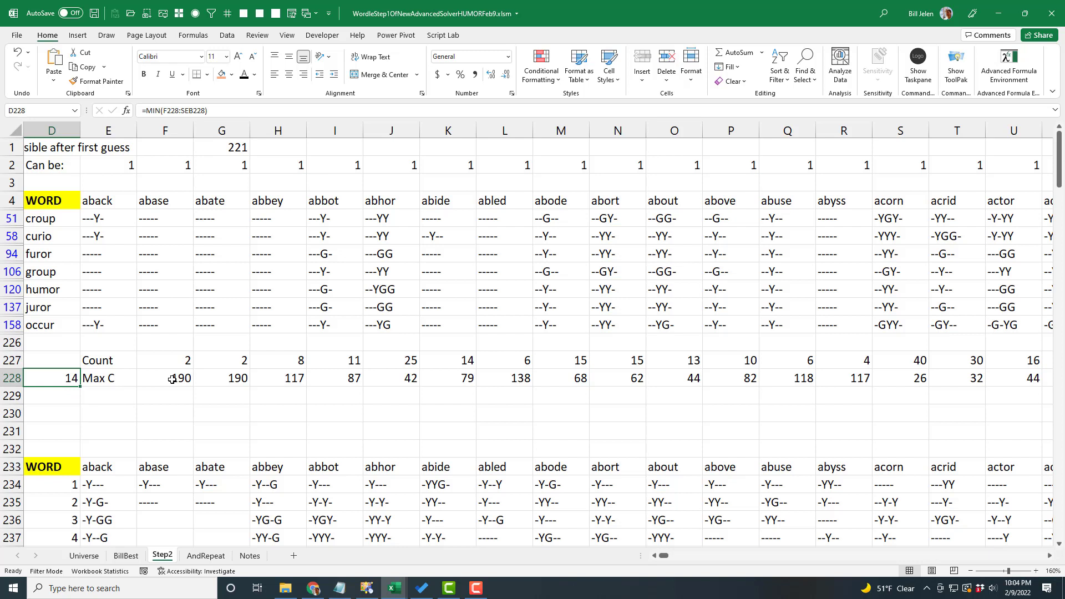
{"action": "key", "text": "Left"}
{"action": "key", "text": "Left"}
{"action": "key", "text": "Up"}
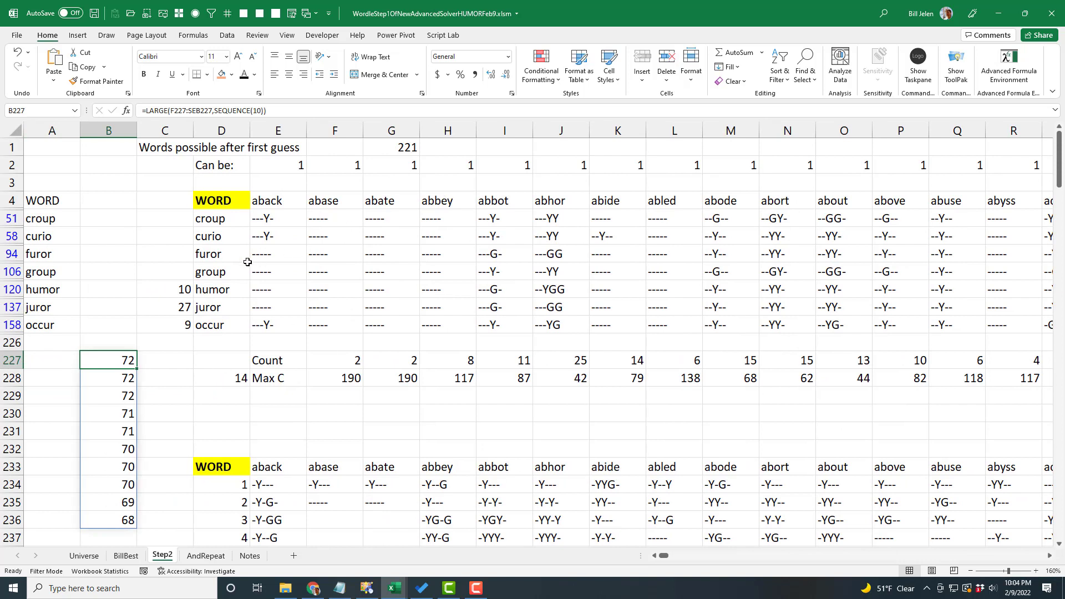
Step: On the AndRepeat sheet, move the SLATE/ROUND/CHOOF/HUMOR picture clear of the unique-response table in rows 18 to 25
{"action": "left_click", "coordinate": [205, 556]}
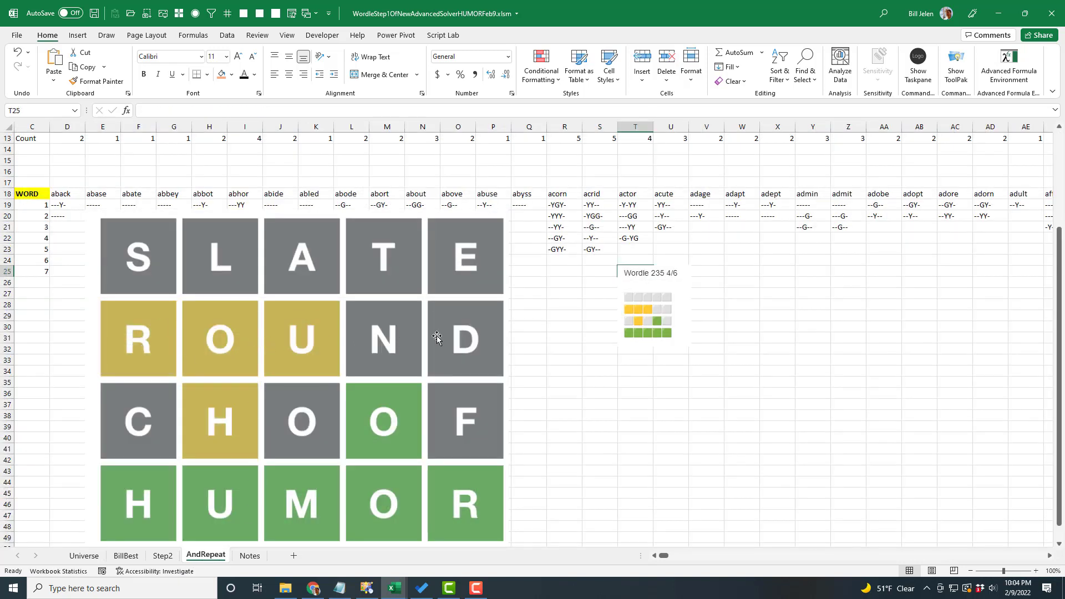
{"action": "key", "text": "ctrl+Home"}
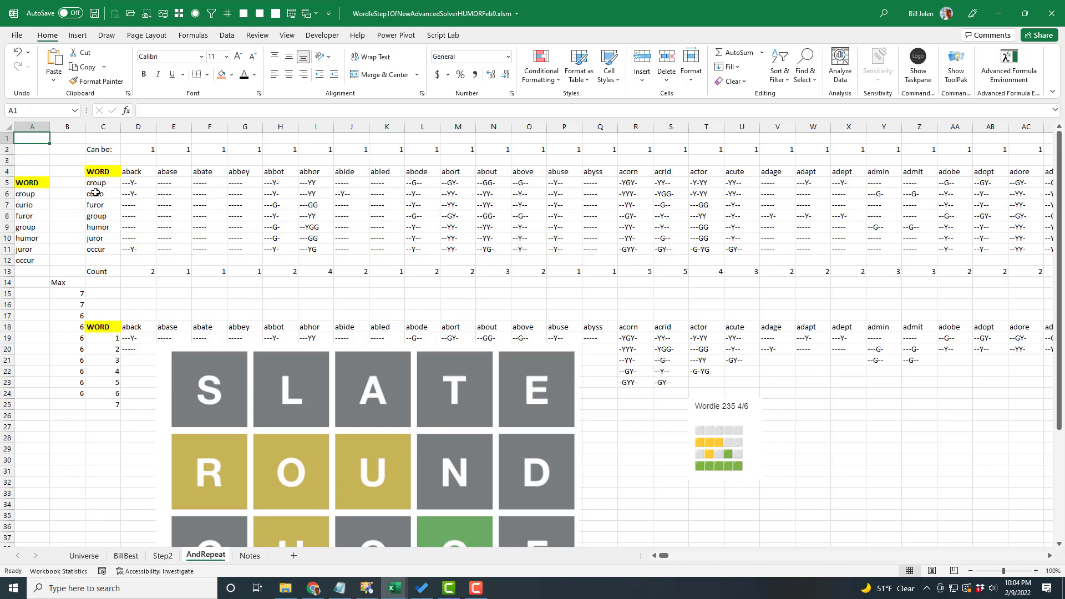
{"action": "left_click_drag", "start_coordinate": [162, 413], "coordinate": [379, 503]}
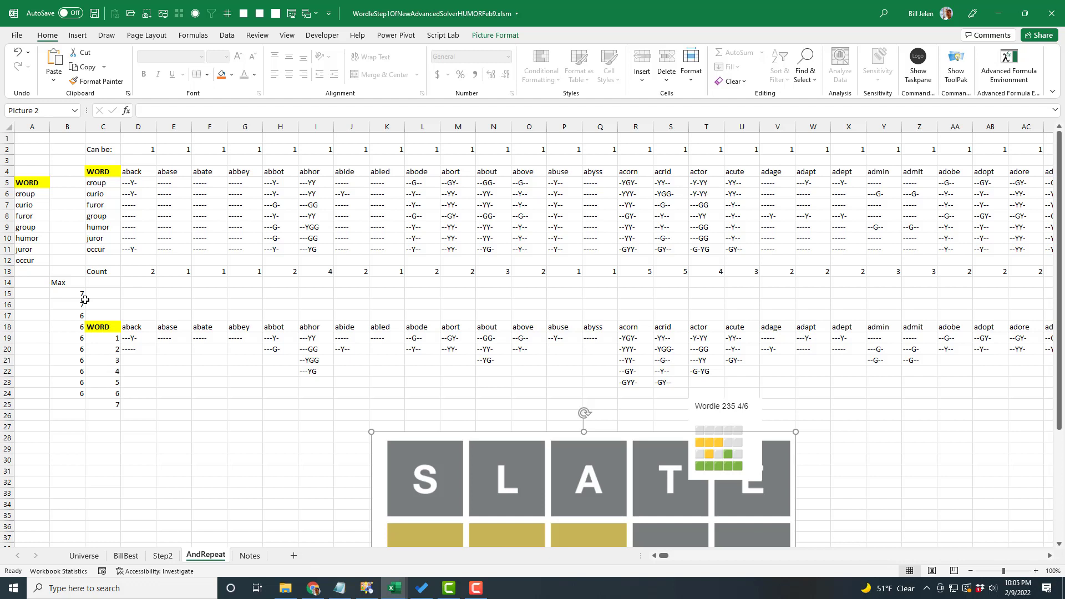
Step: From C25, find the words in row 25 that produce seven unique responses, and return to column A
{"action": "left_click", "coordinate": [118, 405]}
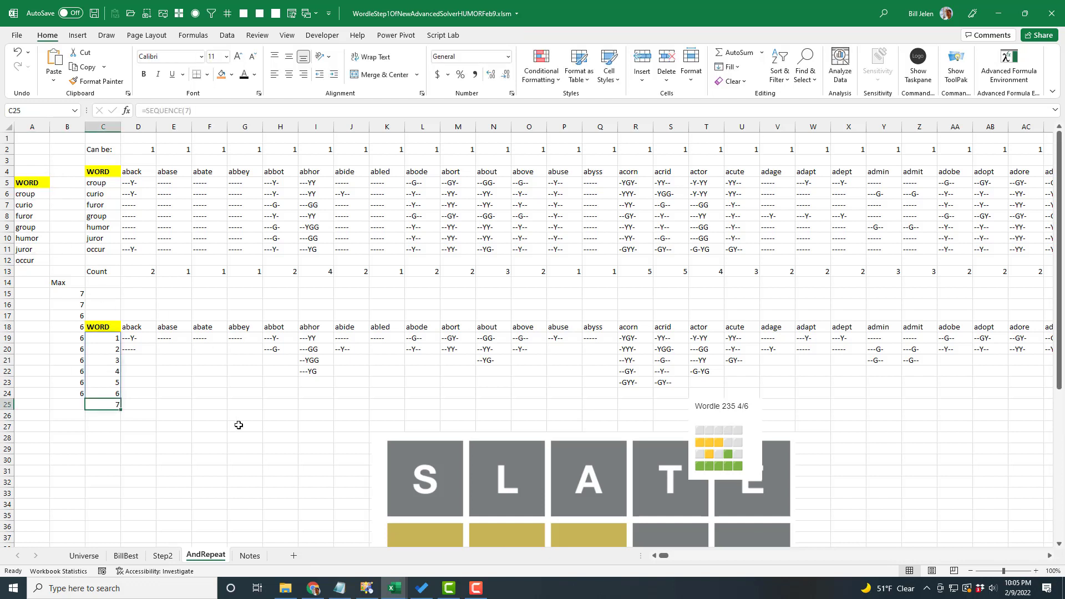
{"action": "key", "text": "ctrl+Right"}
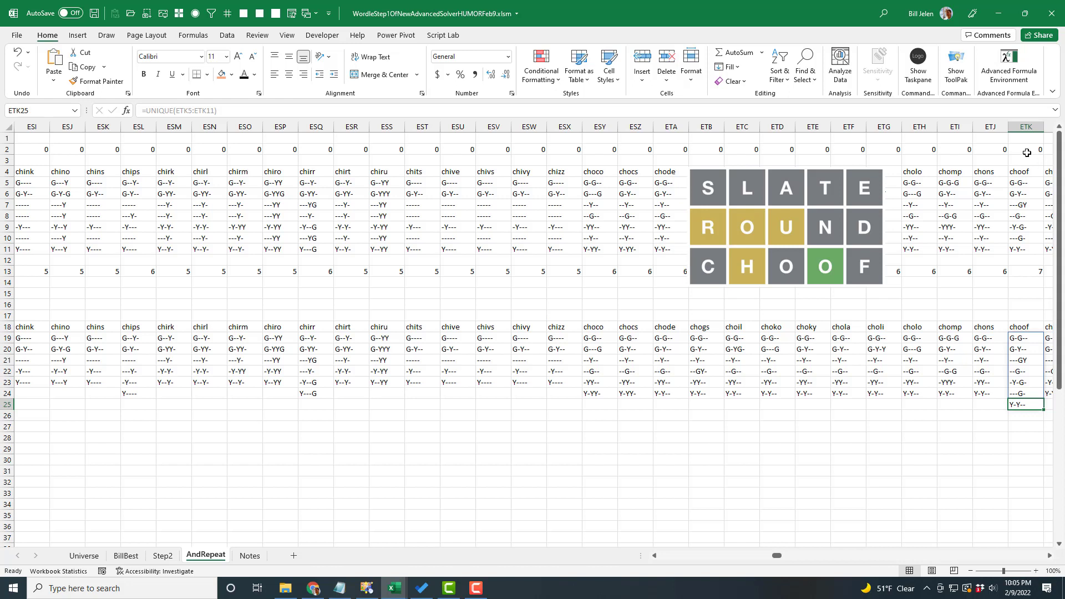
{"action": "key", "text": "ctrl+Right"}
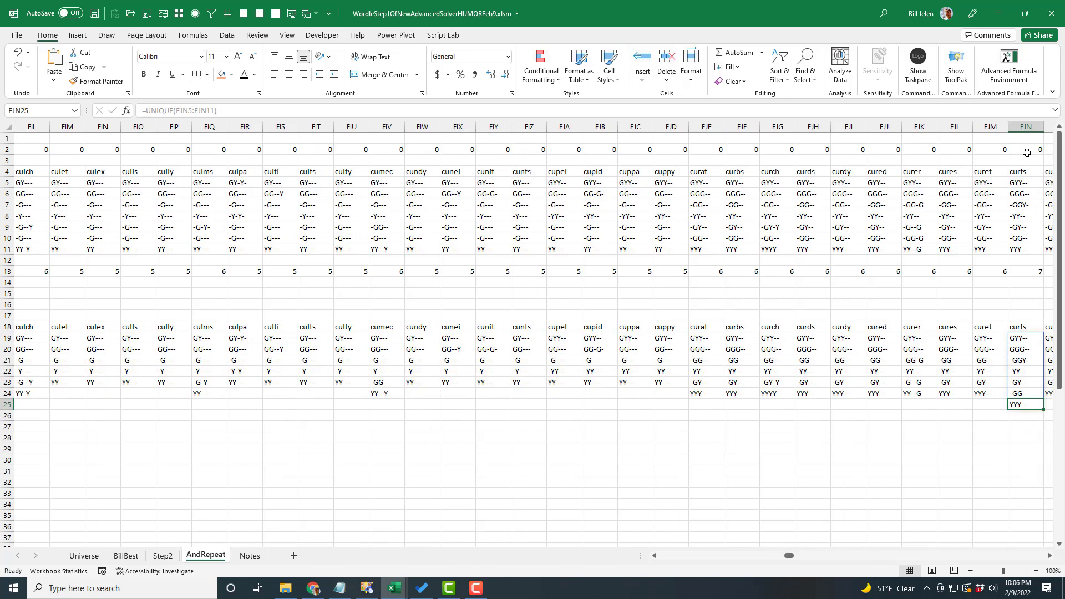
{"action": "key", "text": "ctrl+Left"}
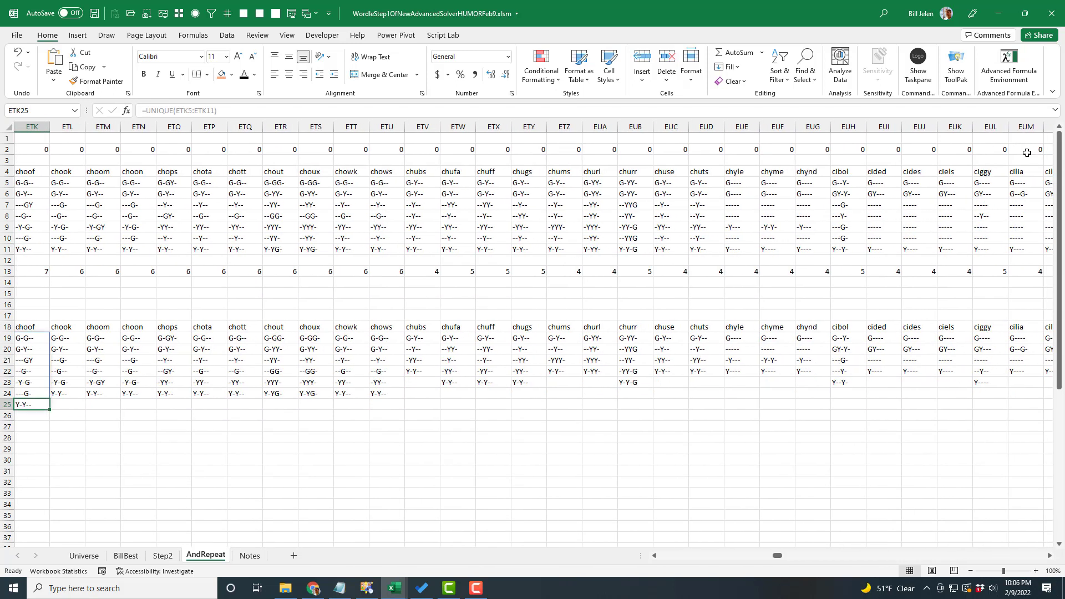
{"action": "key", "text": "ctrl+Left"}
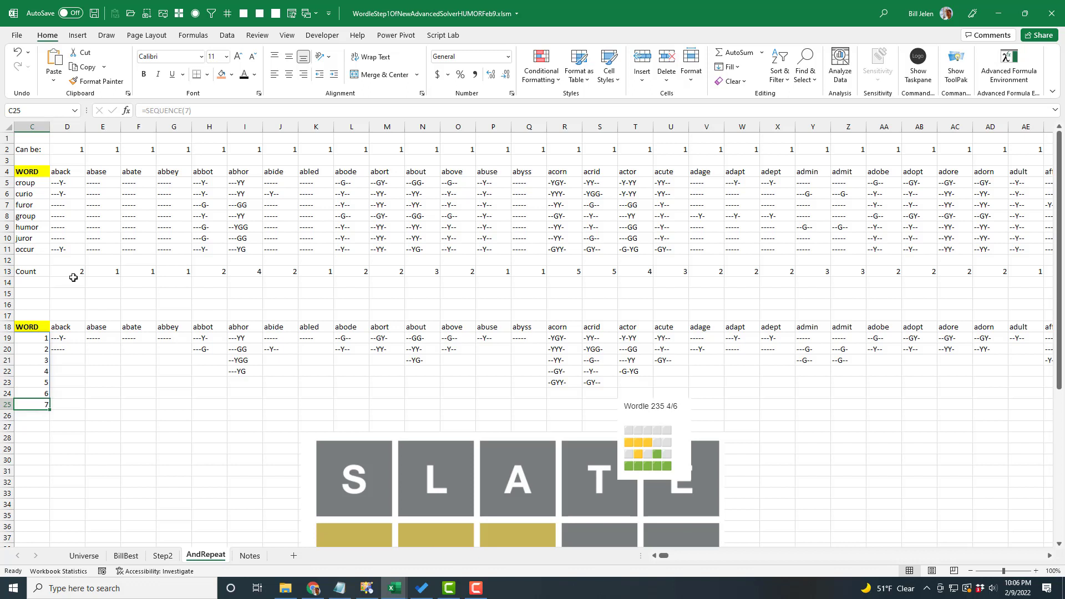
{"action": "key", "text": "Left"}
{"action": "key", "text": "Left"}
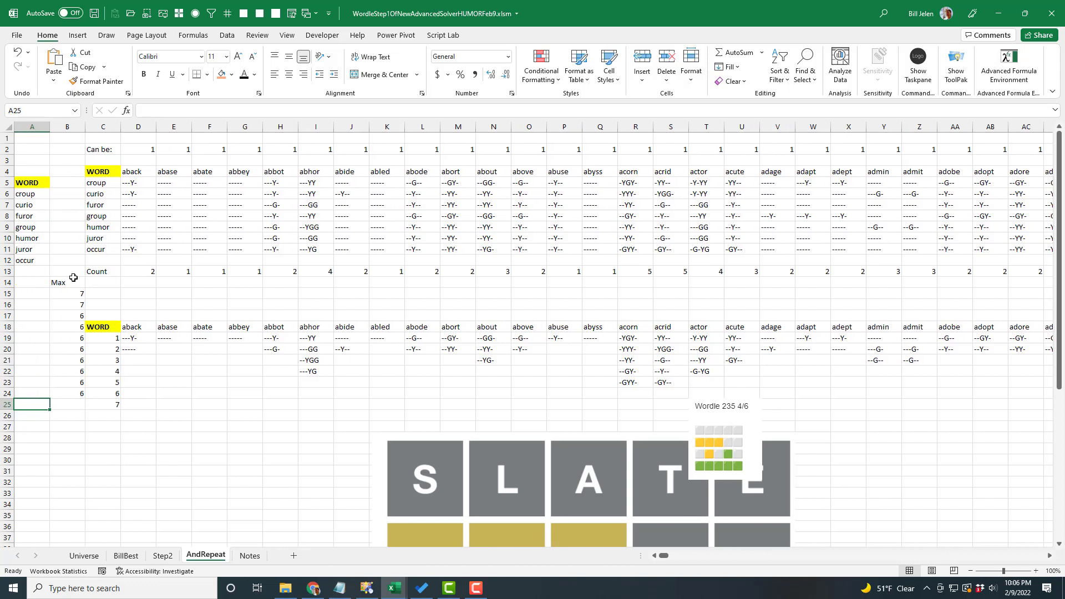
Step: Review the SLATE/ROUND/CHOOF/HUMOR picture below the unique-response table and return to cell A1
{"action": "scroll", "coordinate": [305, 428], "scroll_direction": "down", "scroll_amount": 5}
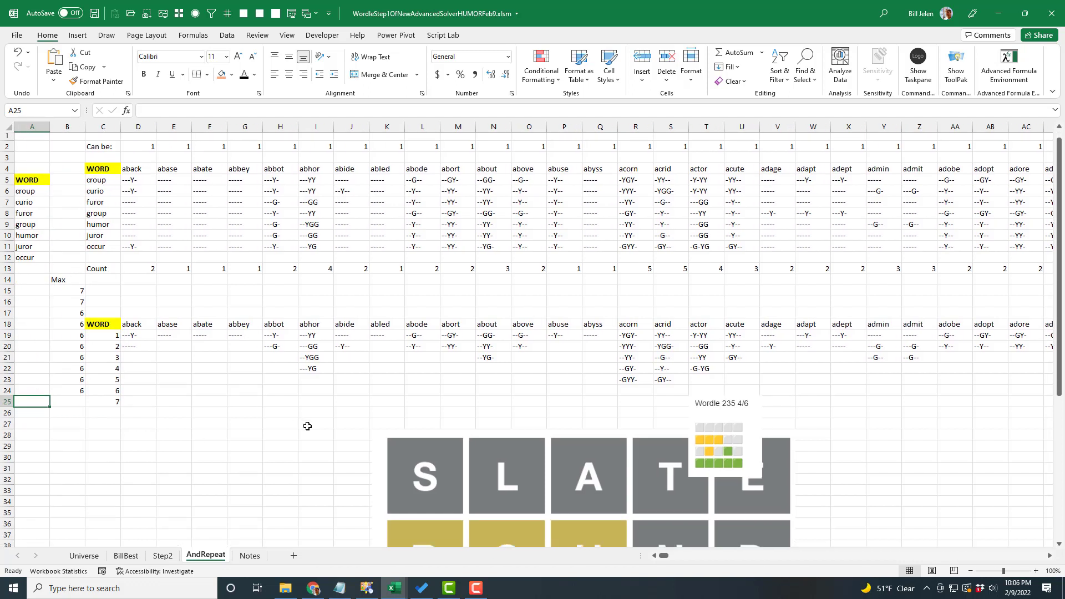
{"action": "scroll", "coordinate": [298, 414], "scroll_direction": "down", "scroll_amount": 2}
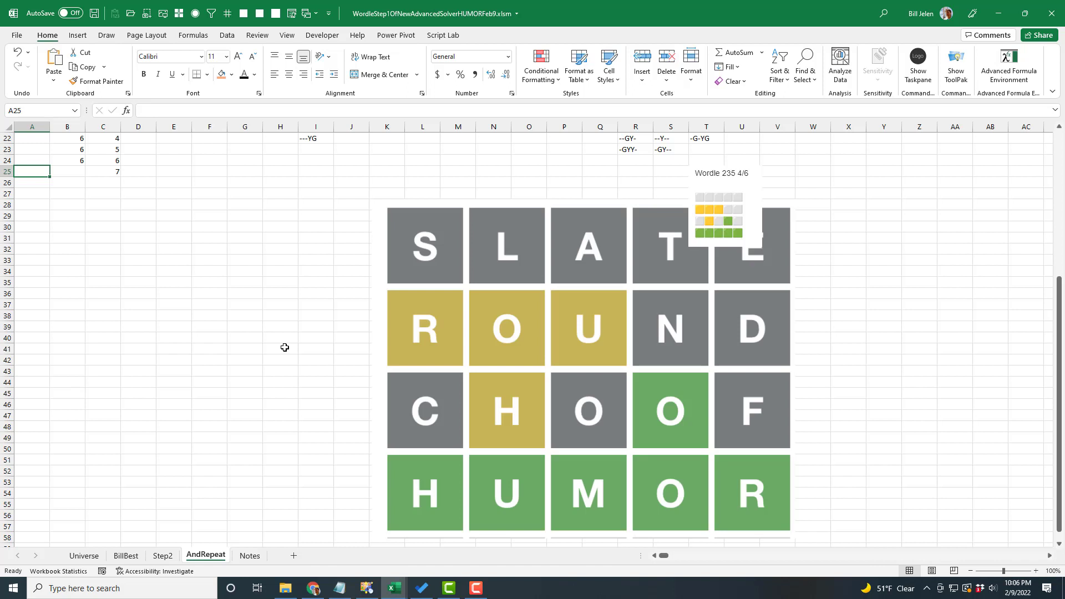
{"action": "key", "text": "ctrl+Home"}
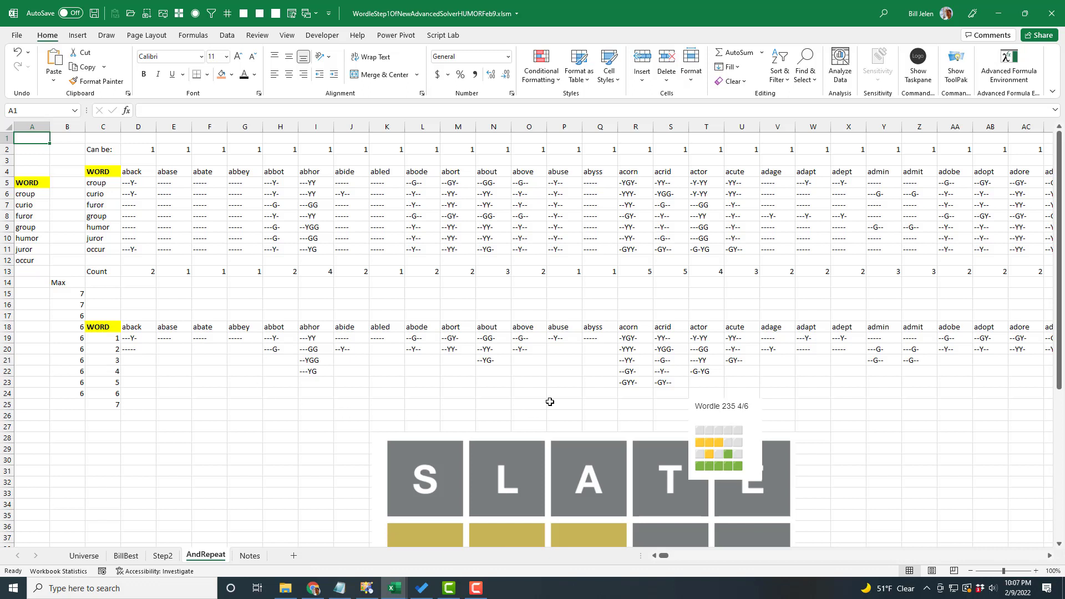
{"action": "scroll", "coordinate": [487, 403], "scroll_direction": "down", "scroll_amount": 7}
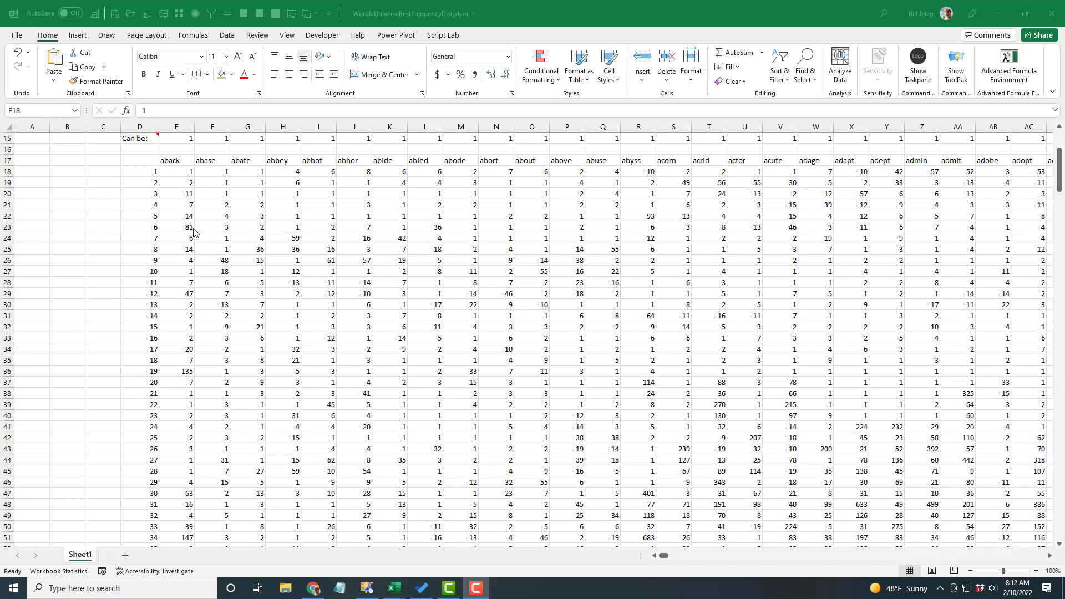
Step: In WordleUniverseBestFrequencyDist.xlsm, examine the response frequencies for aback from E18 and trace E61 to its dependent sorted list in E192
{"action": "left_click", "coordinate": [183, 172]}
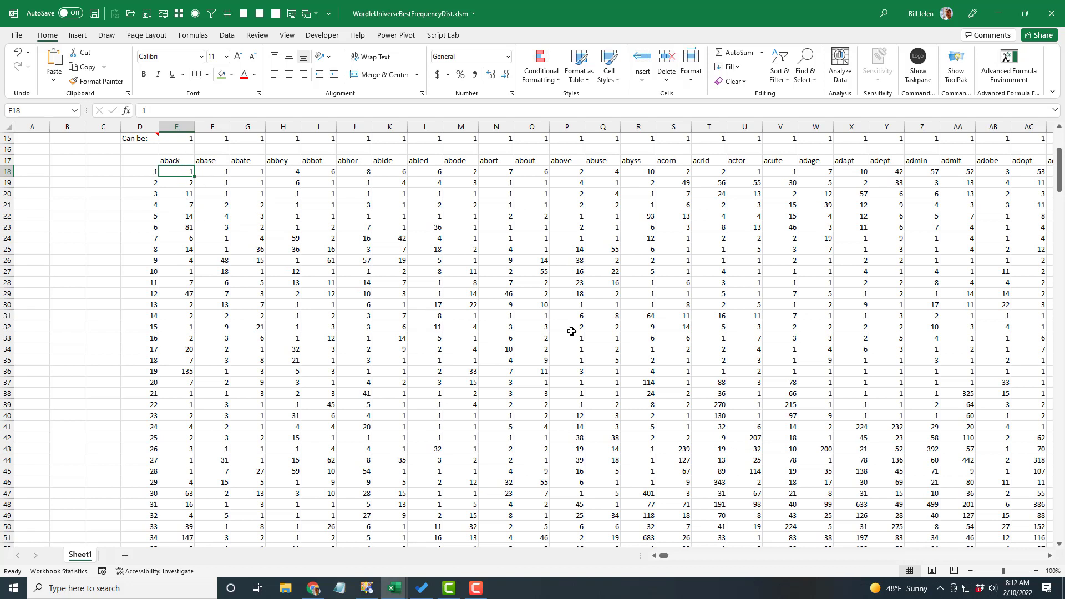
{"action": "scroll", "coordinate": [408, 361], "scroll_direction": "down", "scroll_amount": 7}
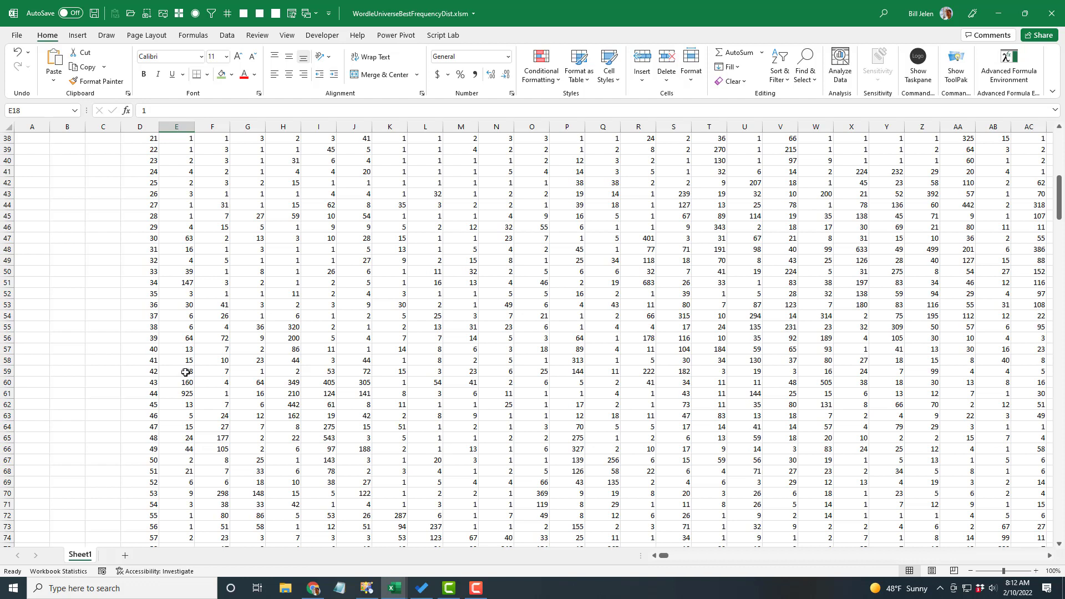
{"action": "left_click", "coordinate": [188, 393]}
{"action": "key", "text": "ctrl+bracketright"}
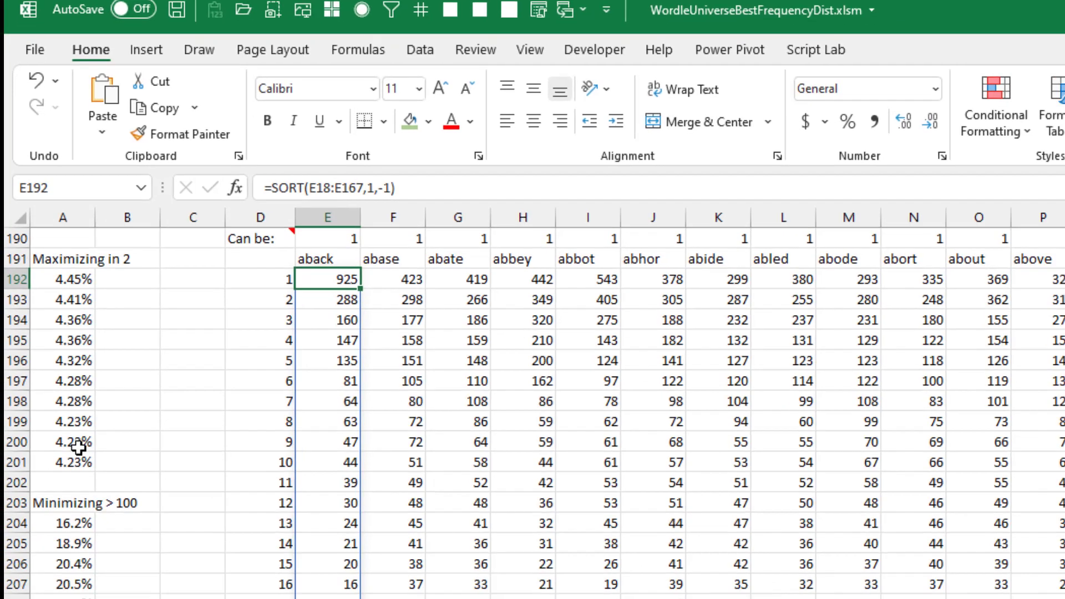
Step: In the table of words left after the first guess, inspect the Guess in 2 formula in E188 and the Maximizing in 2 formula in A192
{"action": "scroll", "coordinate": [50, 422], "scroll_direction": "up", "scroll_amount": 7}
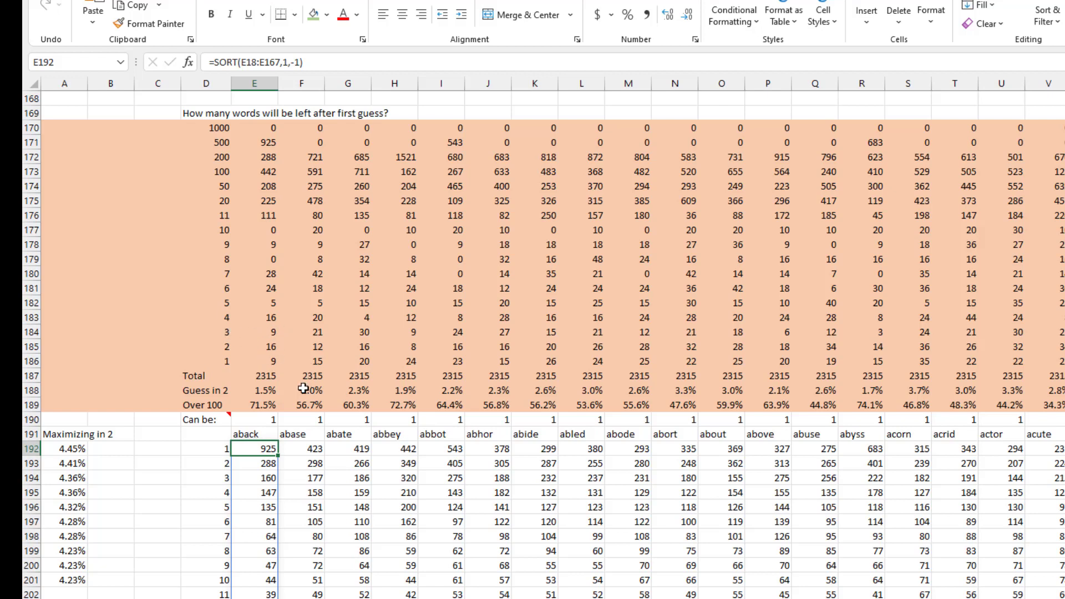
{"action": "left_click", "coordinate": [264, 390]}
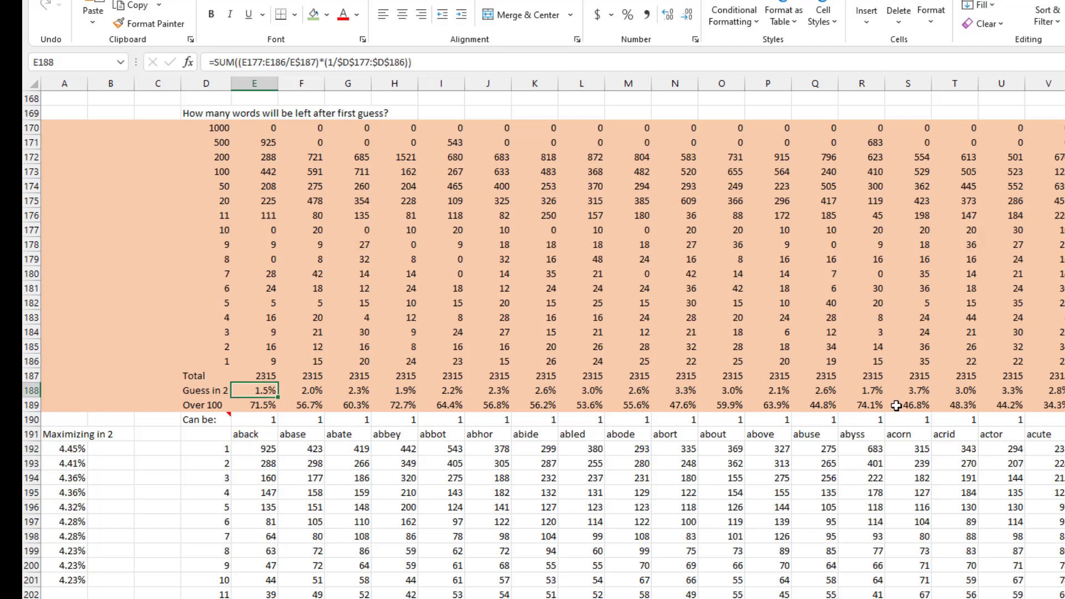
{"action": "key", "text": "Left"}
{"action": "key", "text": "Left"}
{"action": "key", "text": "Left"}
{"action": "key", "text": "Left"}
{"action": "key", "text": "Down"}
{"action": "key", "text": "Down"}
{"action": "key", "text": "Down"}
{"action": "key", "text": "Down"}
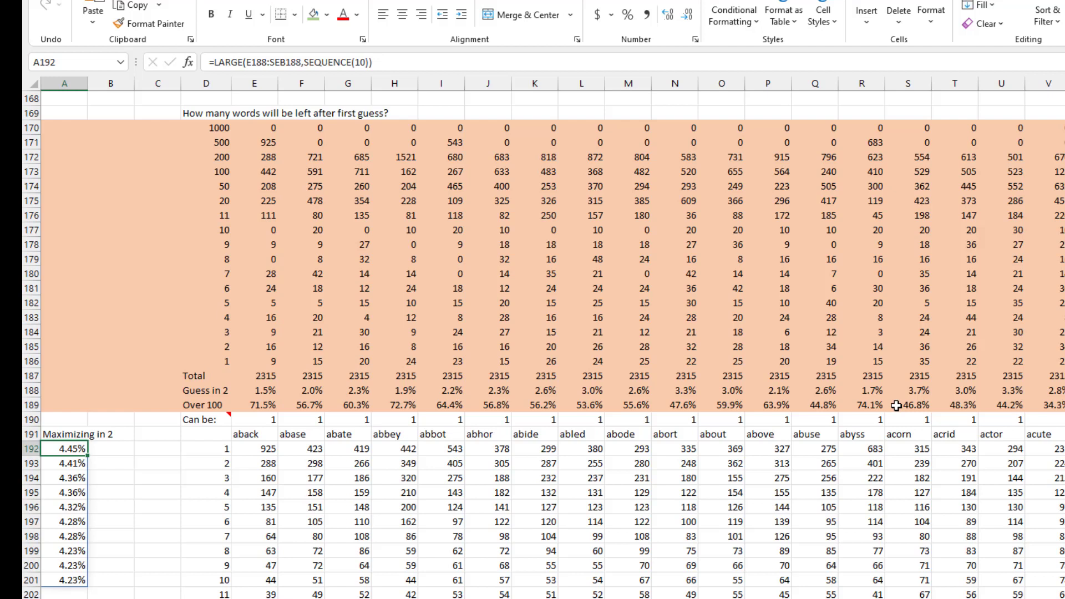
Step: Select the Over 100 percentages from E189 to SEB189 and copy the selection's minimum value
{"action": "scroll", "coordinate": [351, 501], "scroll_direction": "down", "scroll_amount": 2}
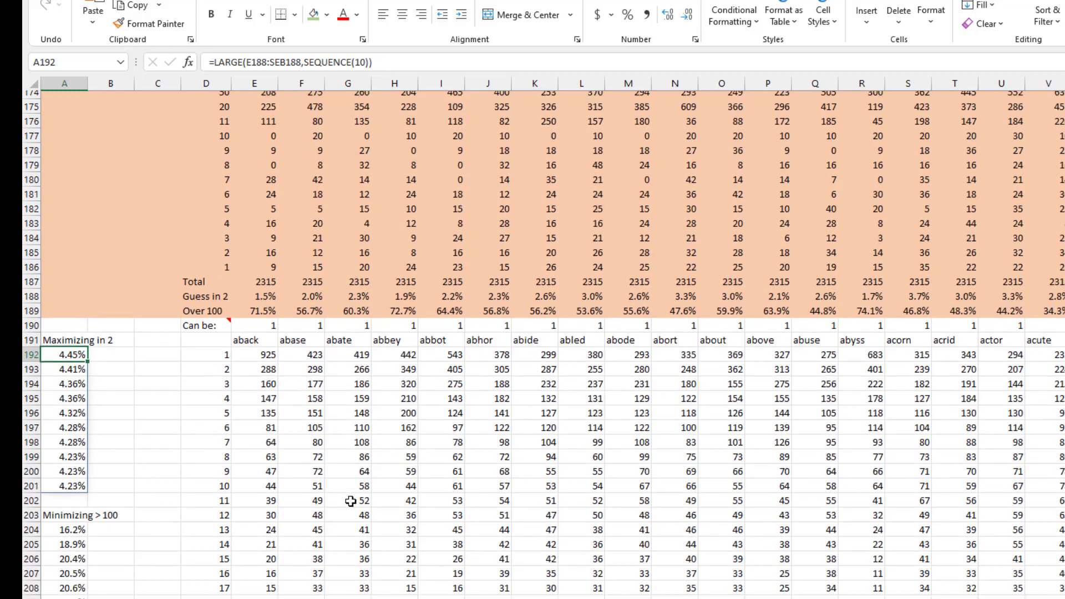
{"action": "scroll", "coordinate": [107, 533], "scroll_direction": "down", "scroll_amount": 2}
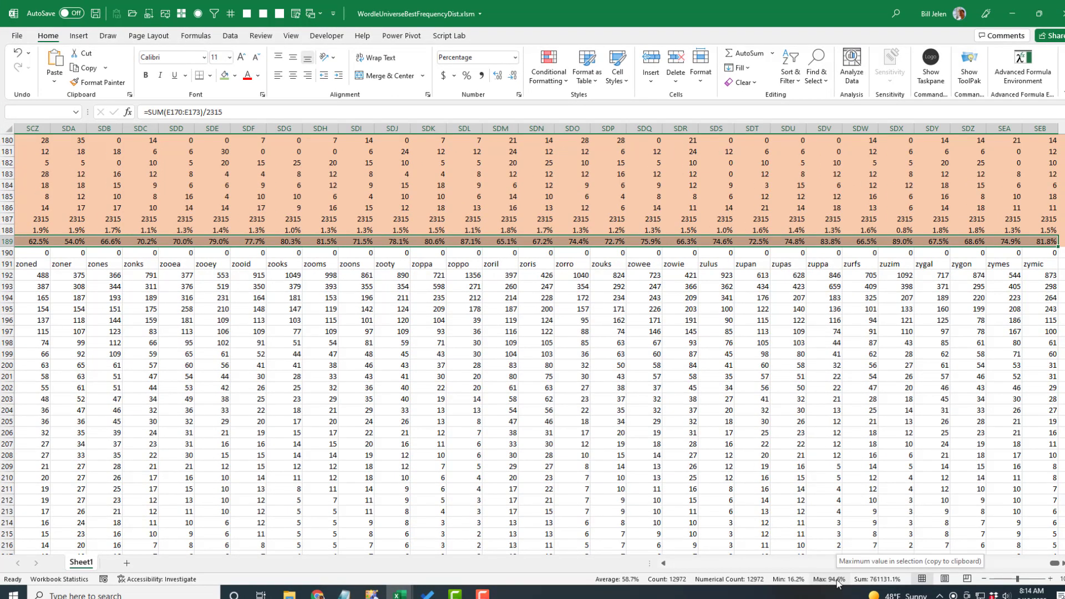
{"action": "left_click", "coordinate": [789, 578]}
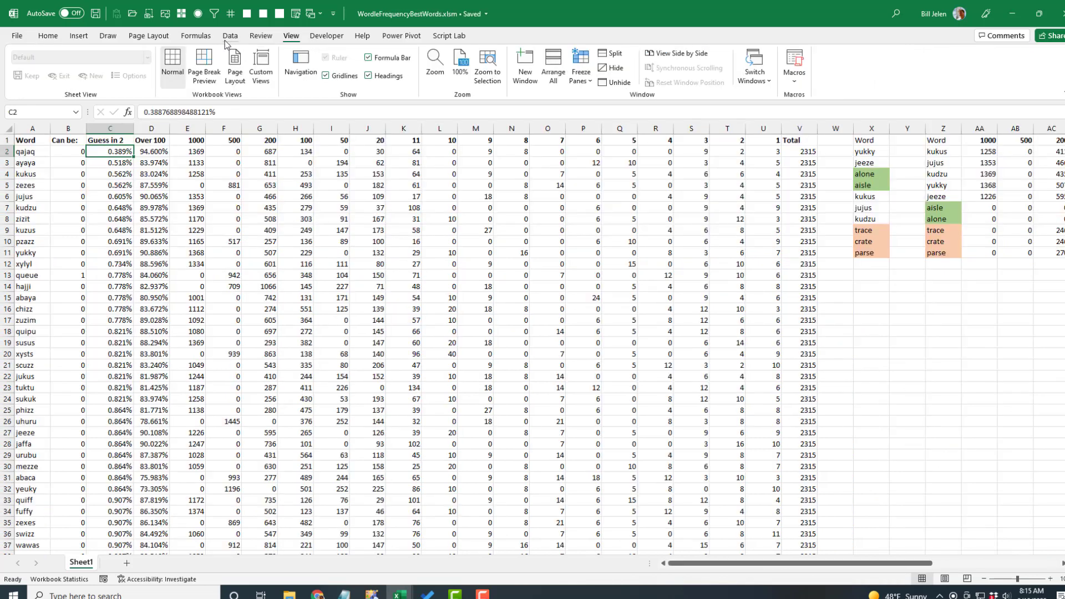
Step: In WordleFrequencyBestWords.xlsm, sort the word table by Guess in 2 from largest to smallest and check its last rows
{"action": "left_click", "coordinate": [230, 35]}
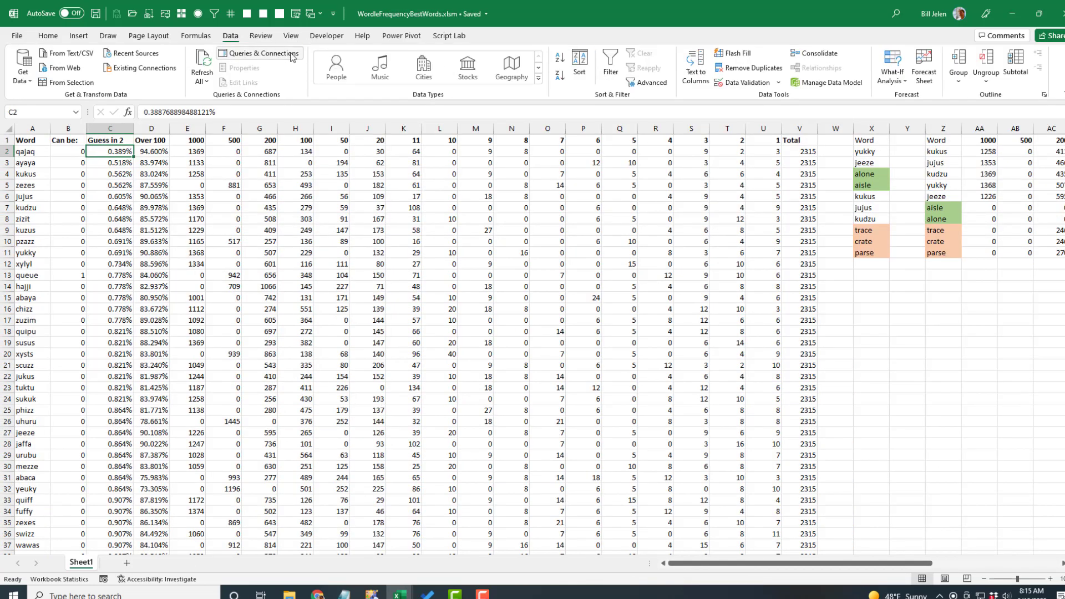
{"action": "left_click", "coordinate": [559, 58]}
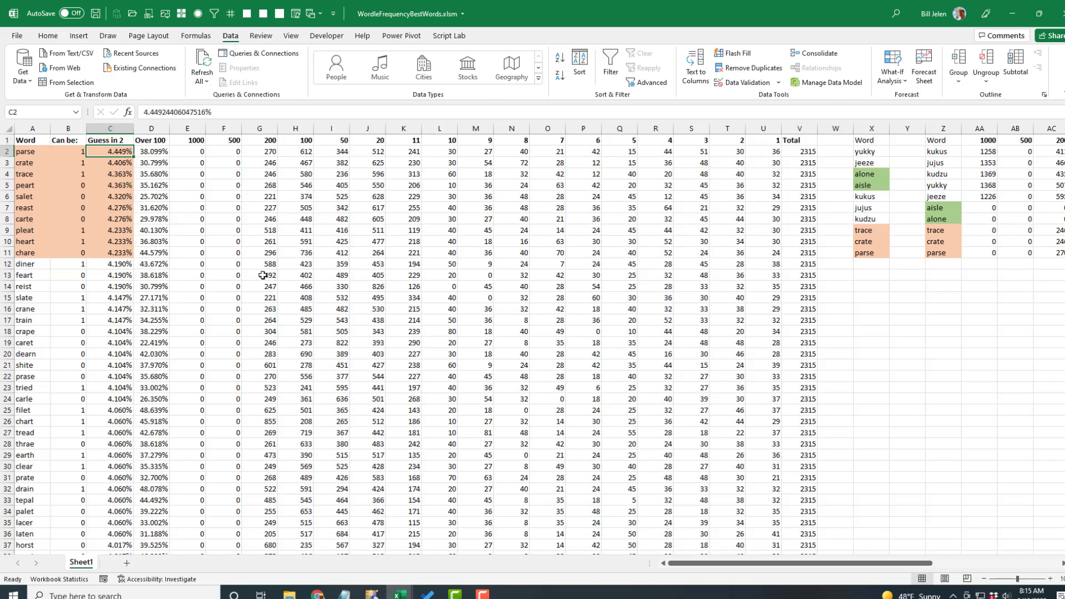
{"action": "key", "text": "ctrl+Down"}
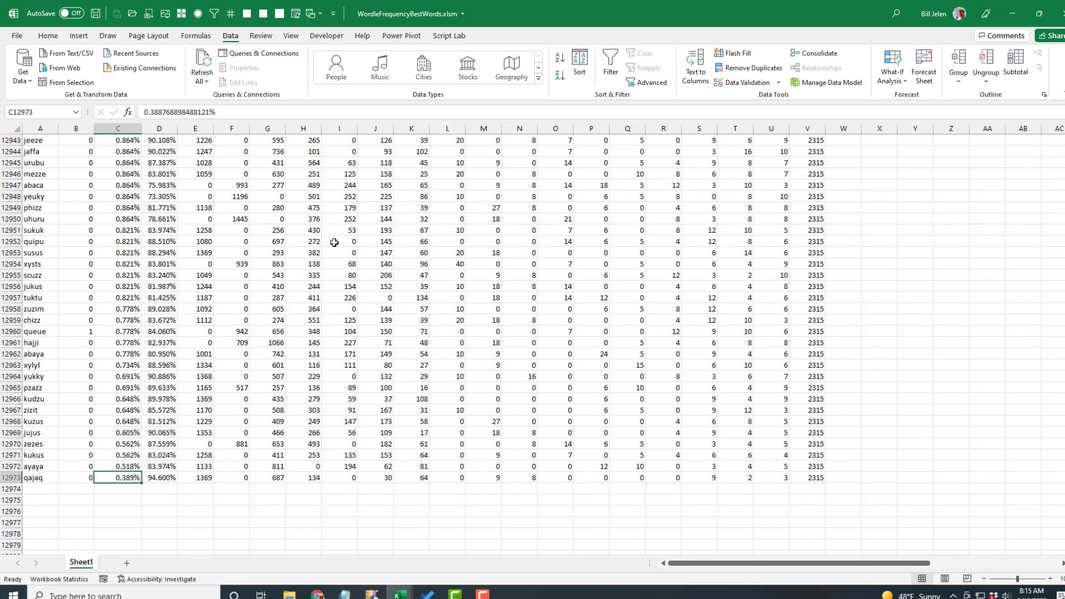
{"action": "scroll", "coordinate": [334, 243], "scroll_direction": "down", "scroll_amount": 7}
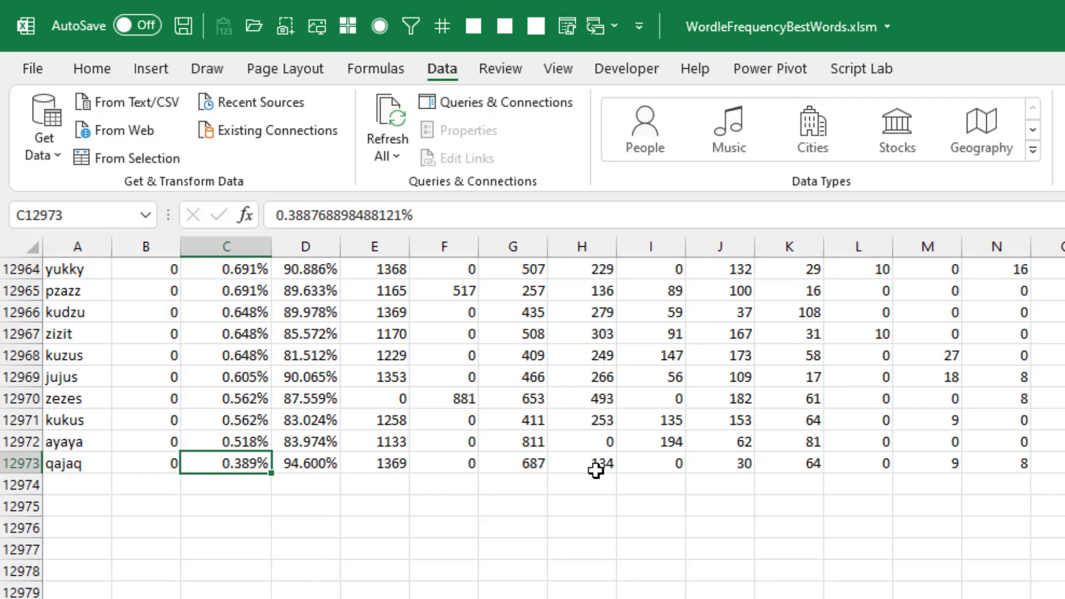
{"action": "key", "text": "ctrl+Up"}
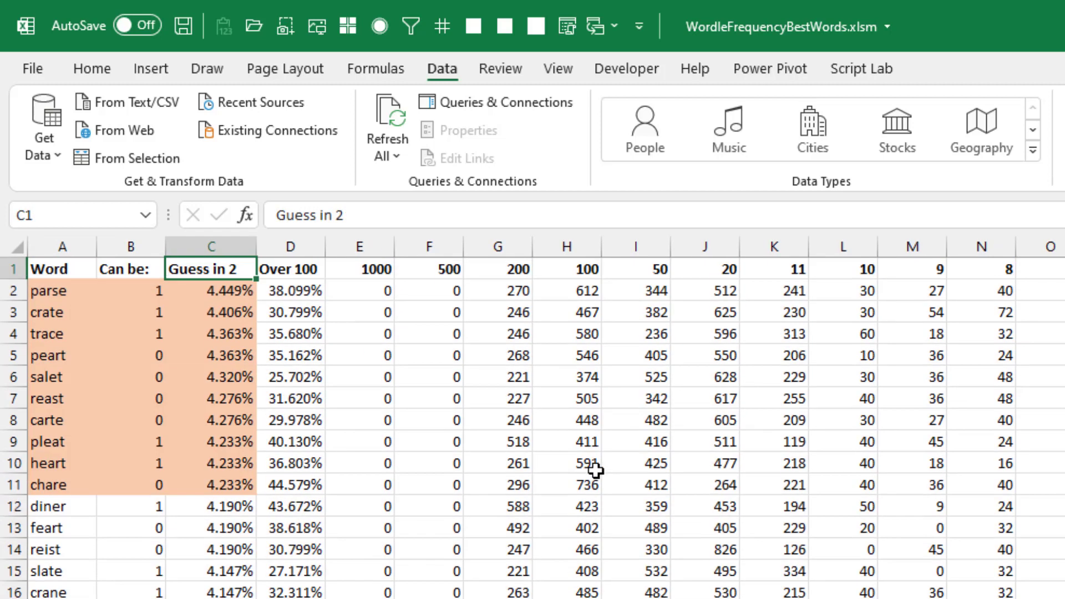
Step: Sort the word table by Over 100 from smallest to largest and look at its last rows
{"action": "left_click", "coordinate": [288, 293]}
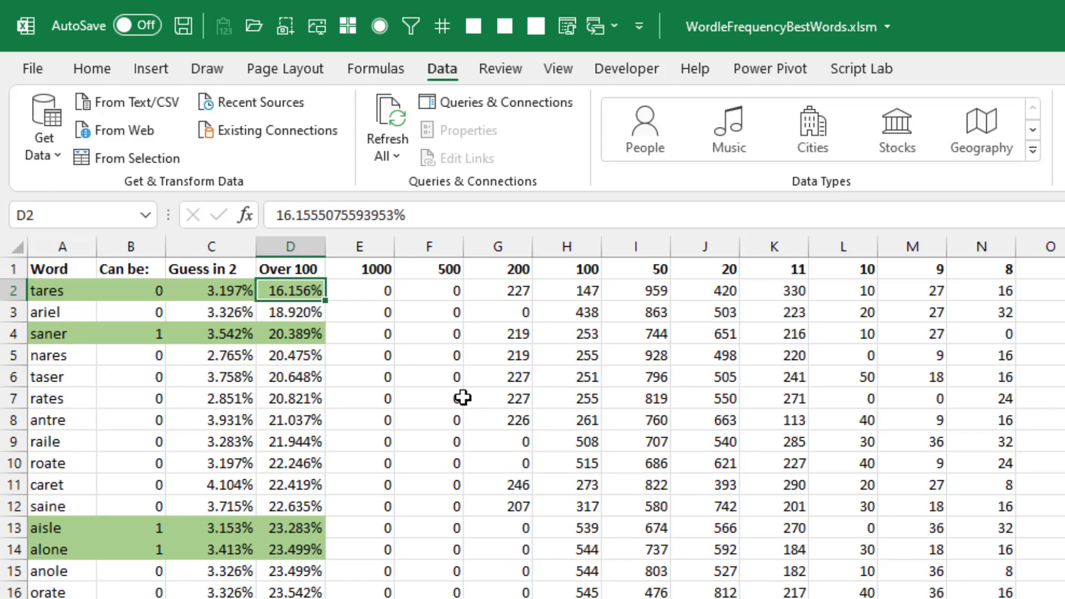
{"action": "key", "text": "ctrl+Down"}
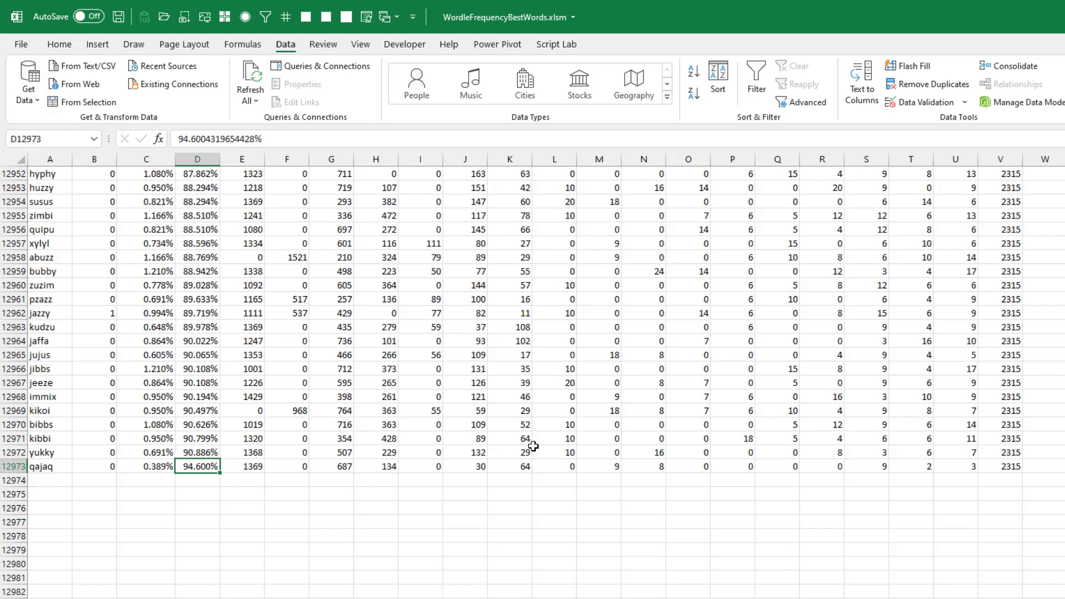
Step: Go back to the start of the word table and re-sort it by Guess in 2 from largest to smallest
{"action": "key", "text": "ctrl+Home"}
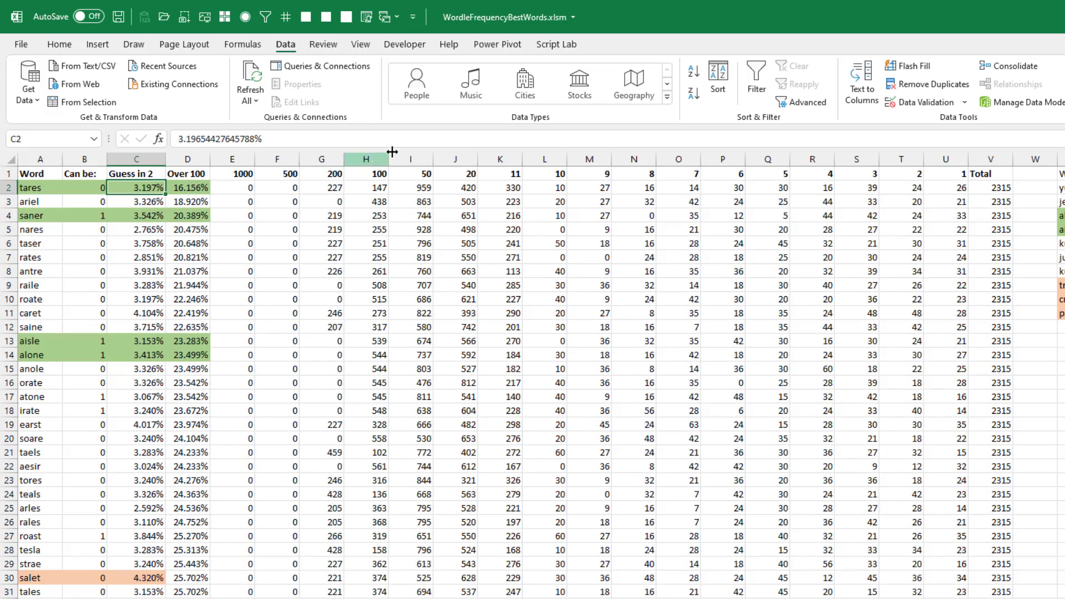
{"action": "left_click", "coordinate": [693, 95]}
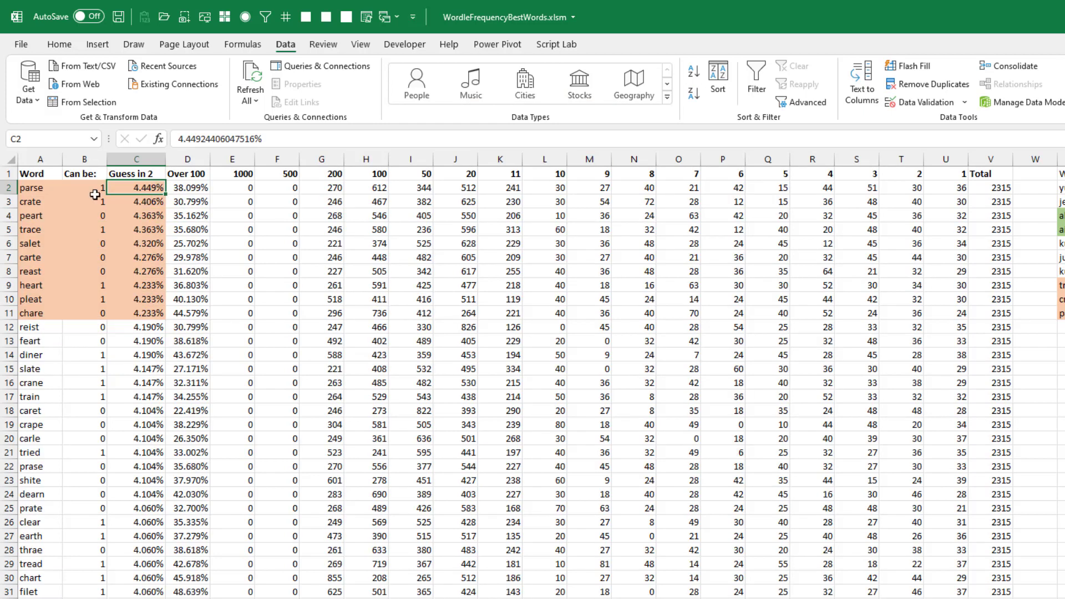